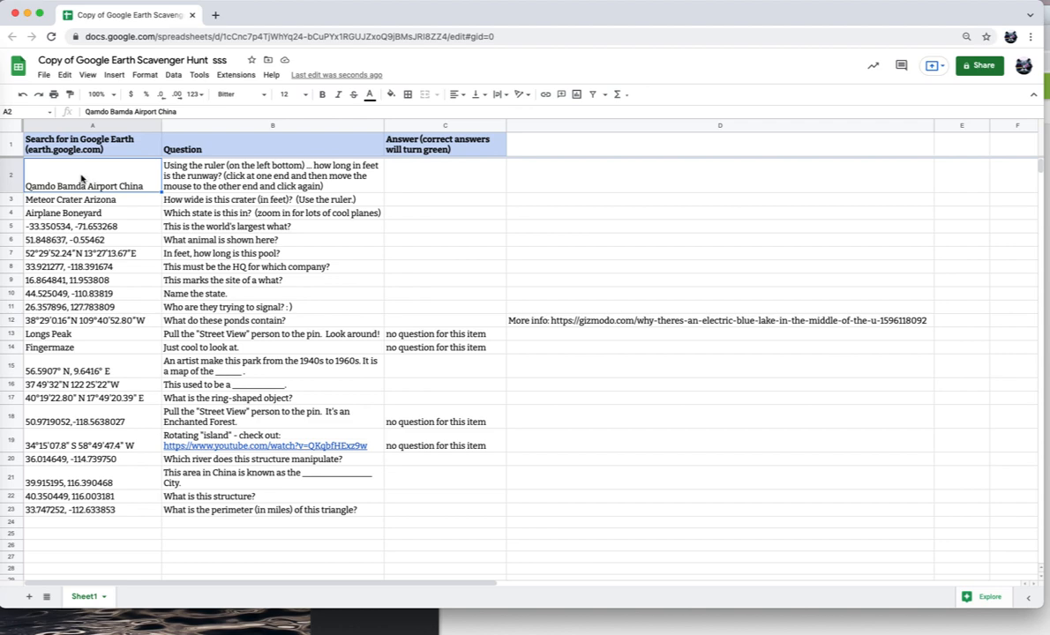
# - Open Google Earth in a new browser tab and search for "Qamdo Bamda Airport China"
pyautogui.click(215, 16)
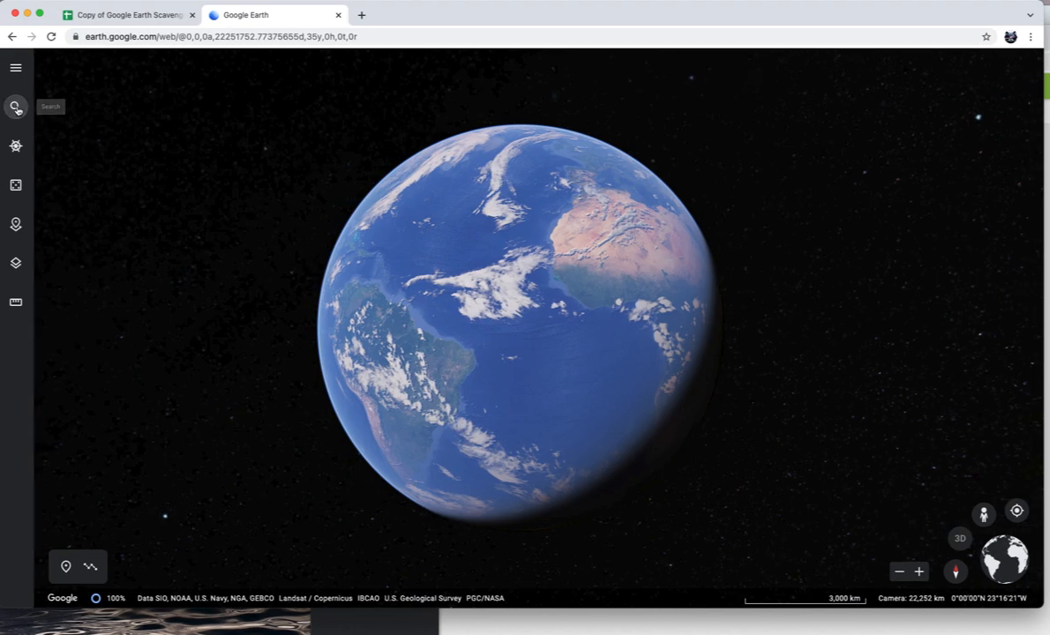
pyautogui.click(16, 107)
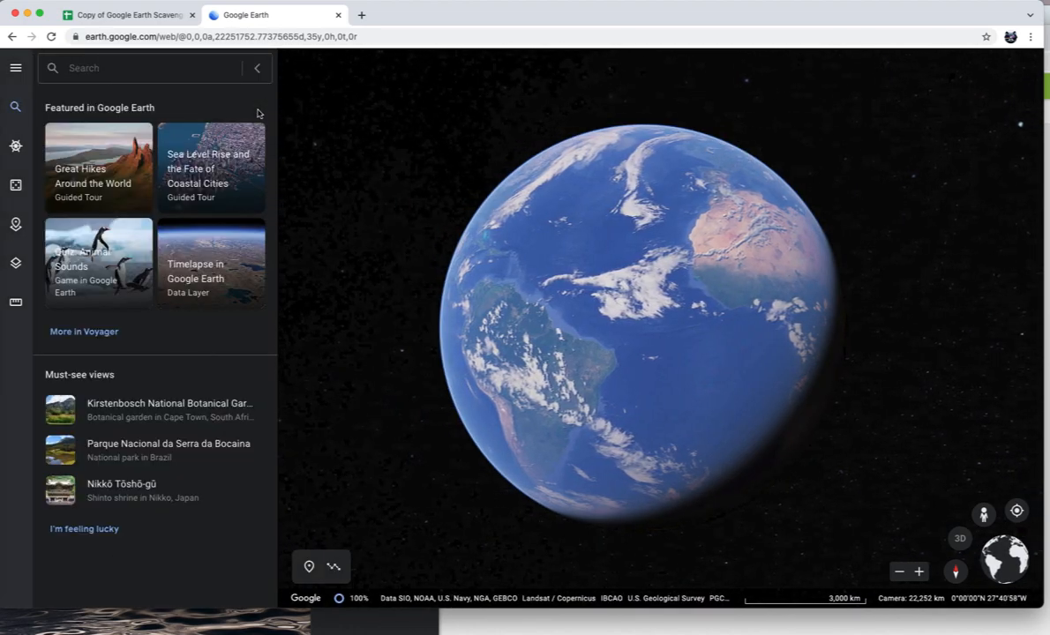
pyautogui.write('Qamdo Bamda Airport China')
pyautogui.press('Return')
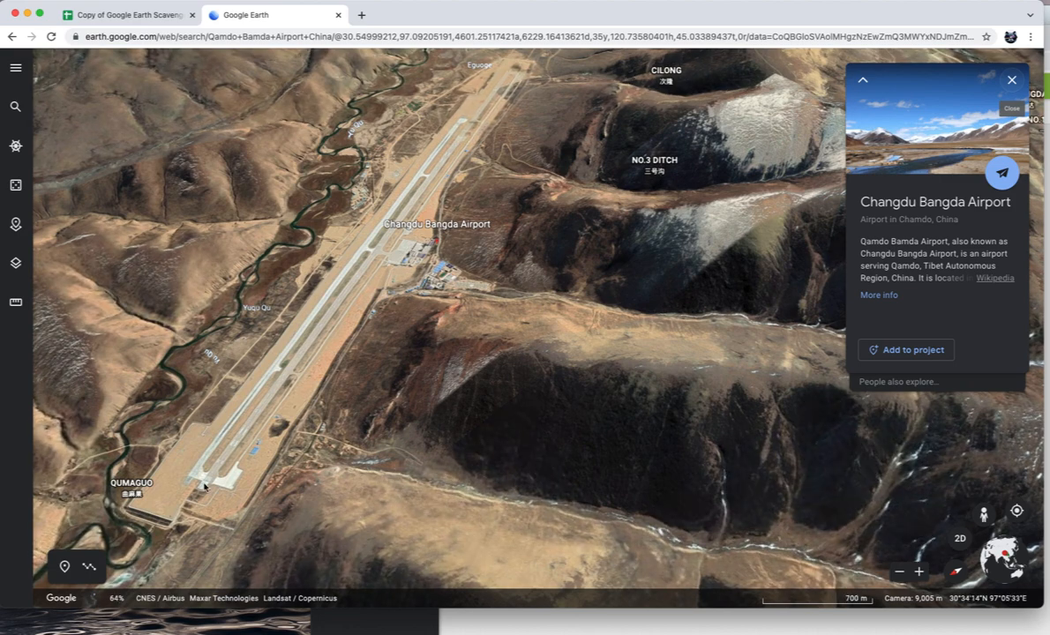
# - Measure the airport runway from end to end in feet and copy the measured distance
pyautogui.click(15, 304)
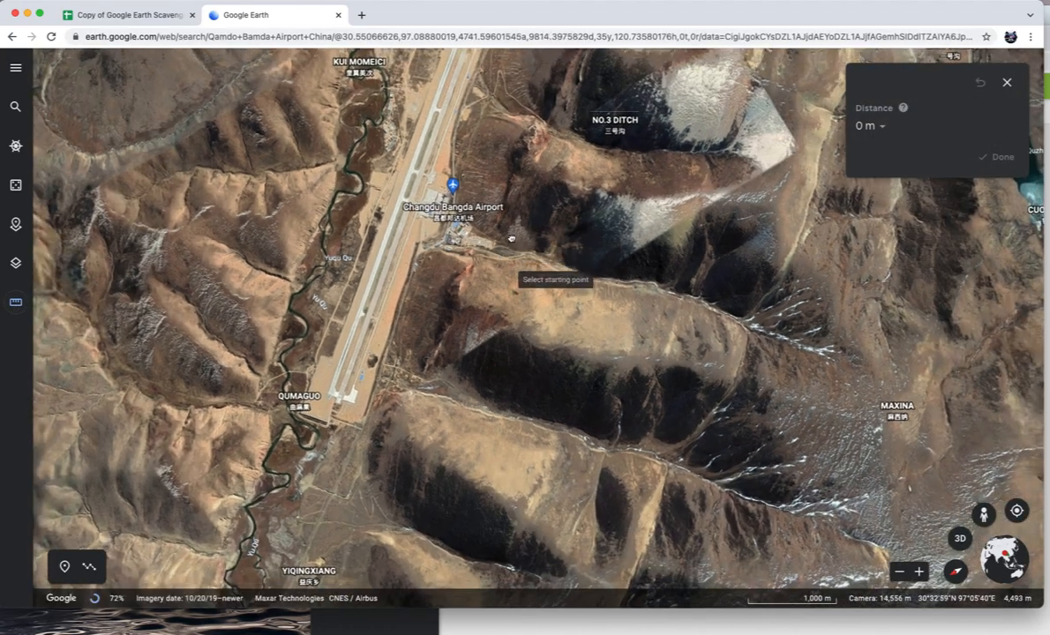
pyautogui.moveTo(511, 238); pyautogui.dragTo(484, 405)
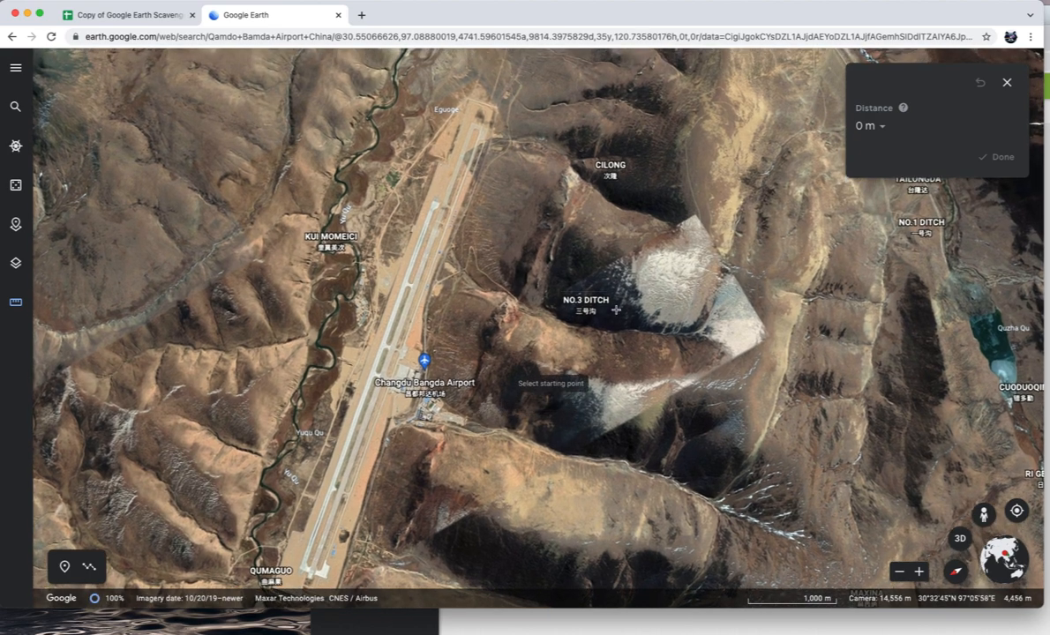
pyautogui.click(882, 129)
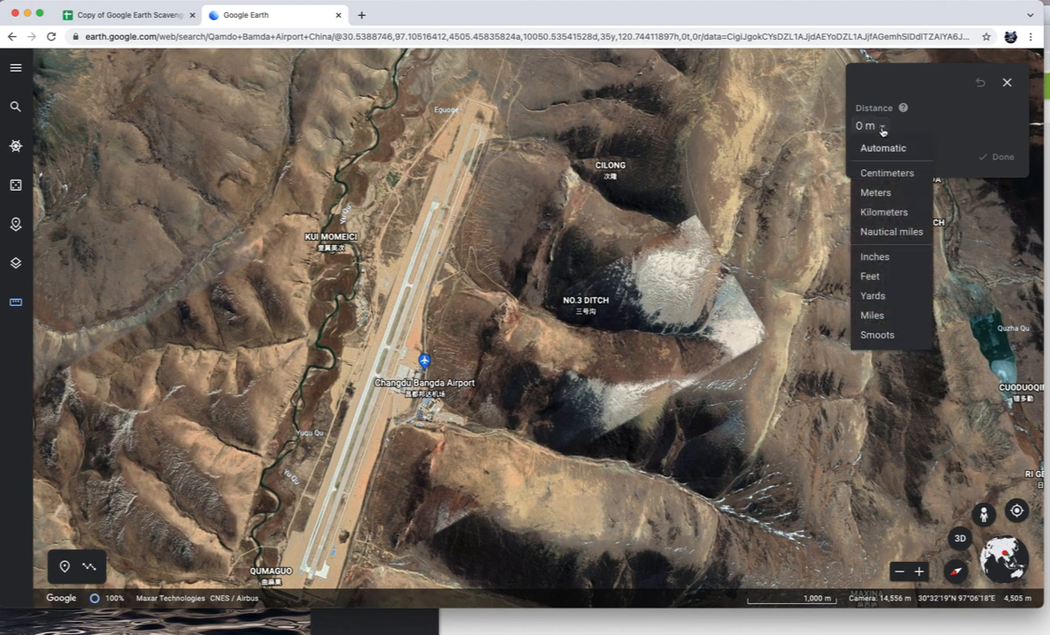
pyautogui.click(870, 276)
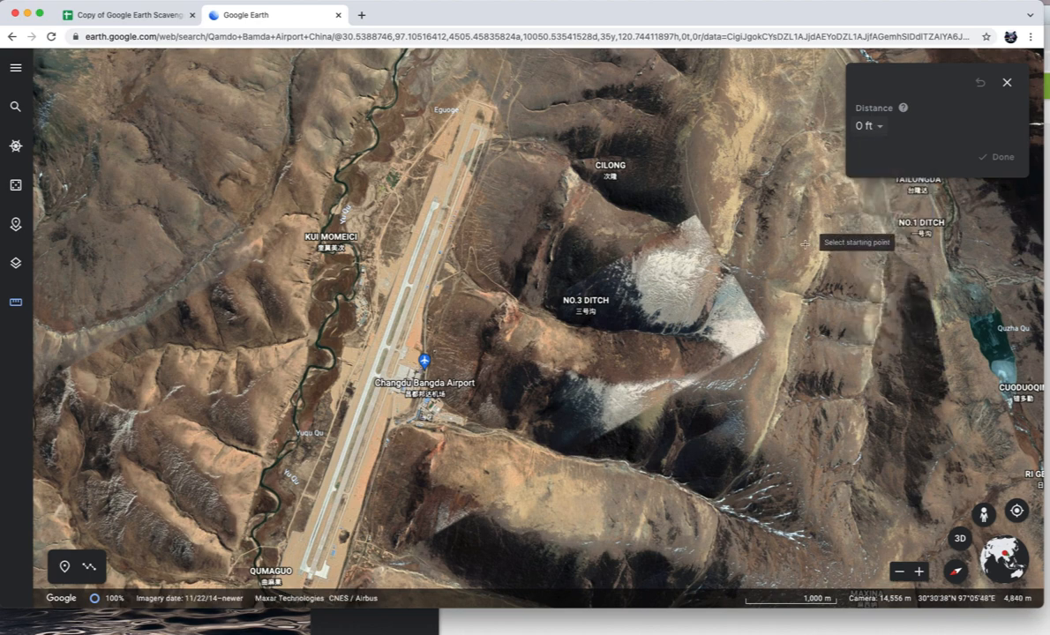
pyautogui.click(311, 574)
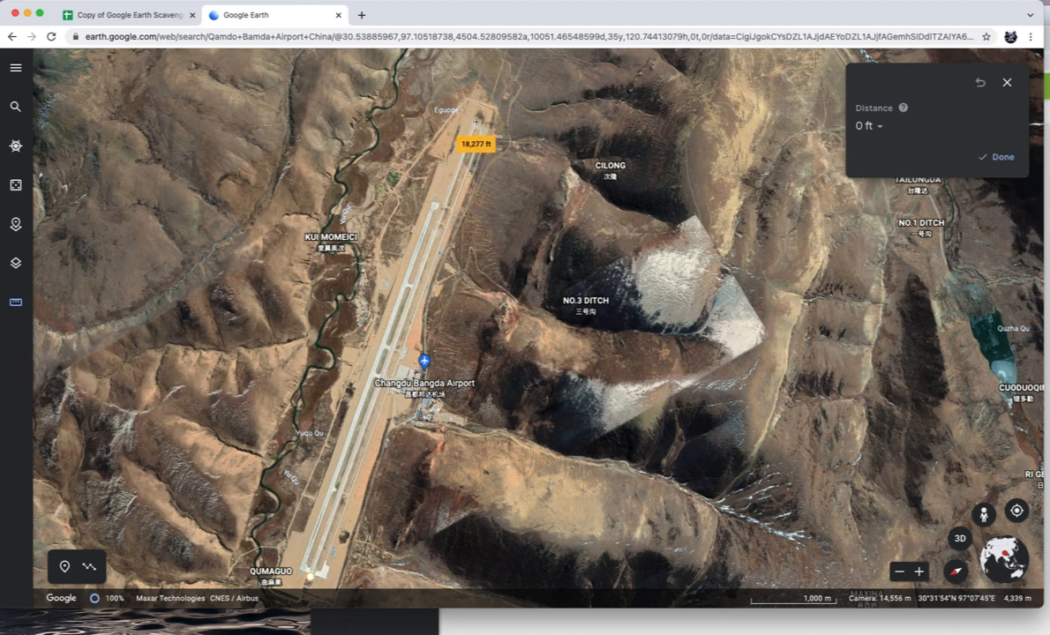
pyautogui.click(476, 121)
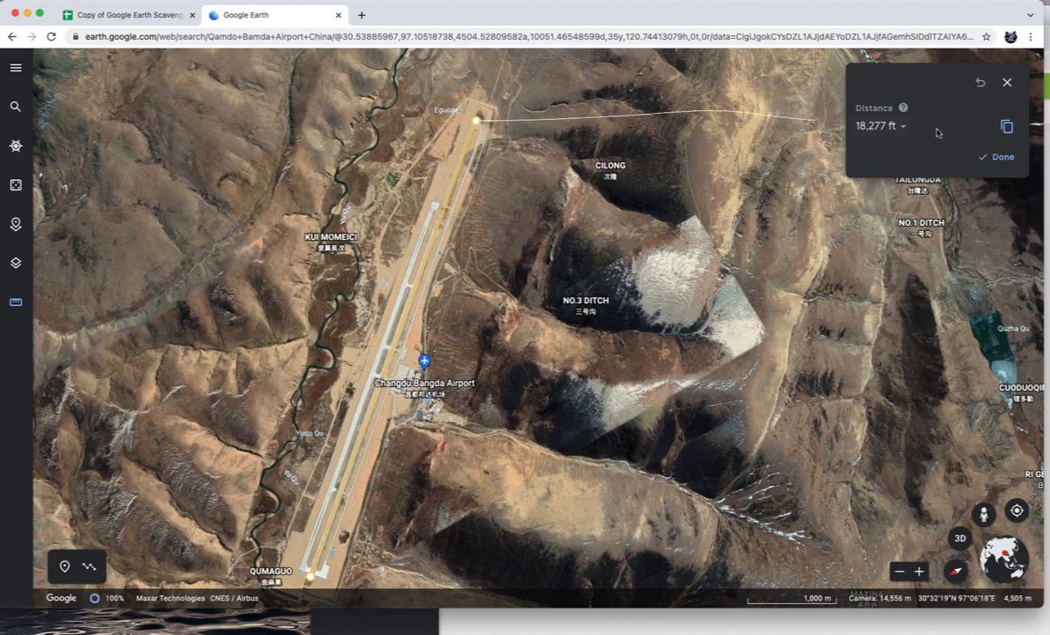
pyautogui.click(1006, 128)
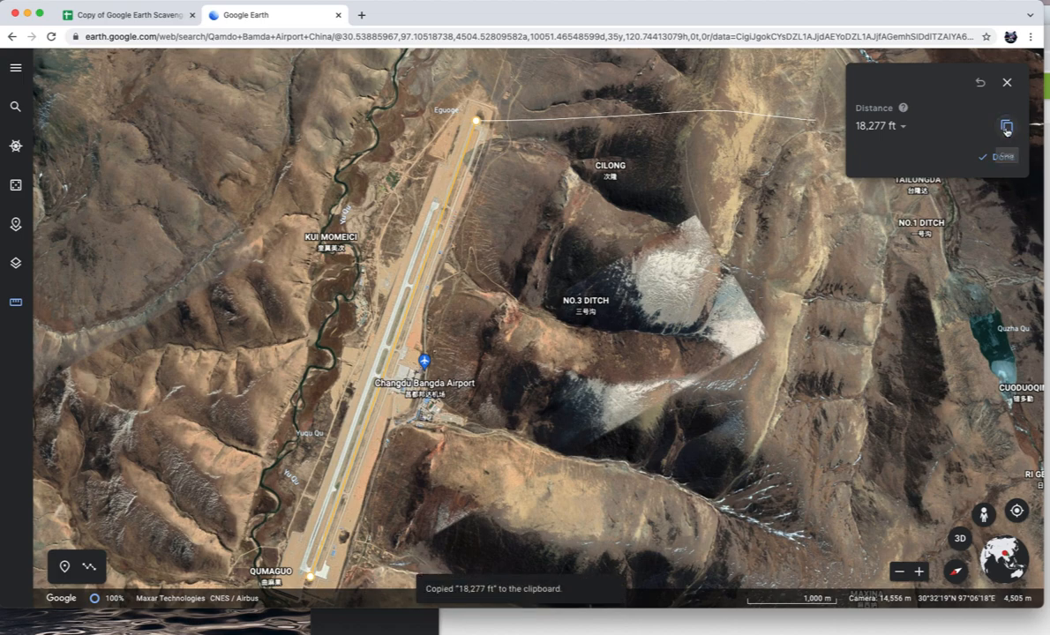
# - Switch to the scavenger hunt spreadsheet, paste the runway length into cell C2 and trim it to 18,277 without the unit
pyautogui.click(124, 15)
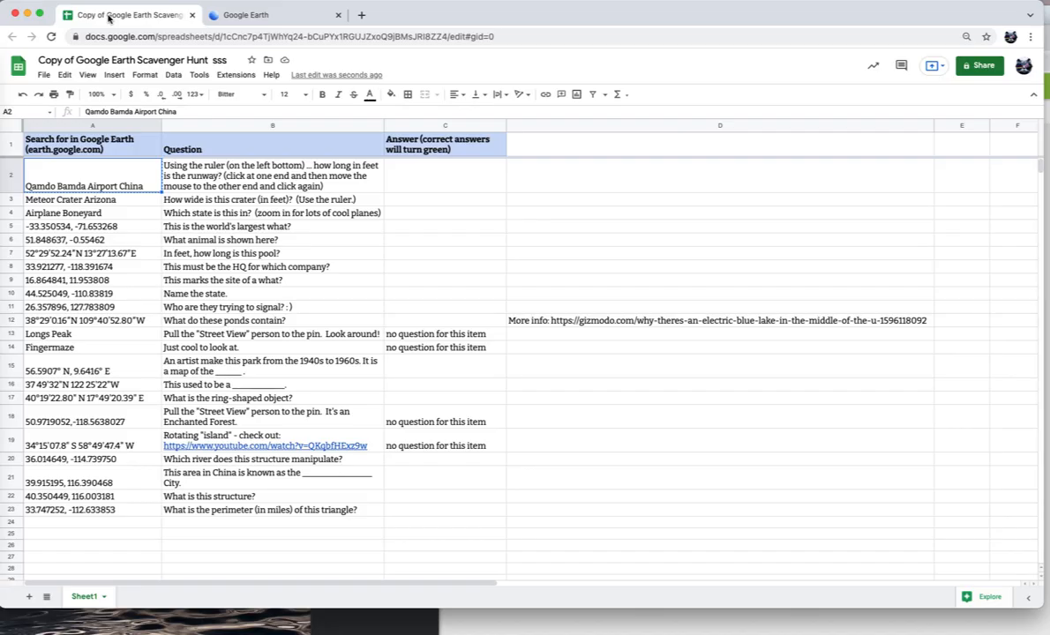
pyautogui.click(464, 179)
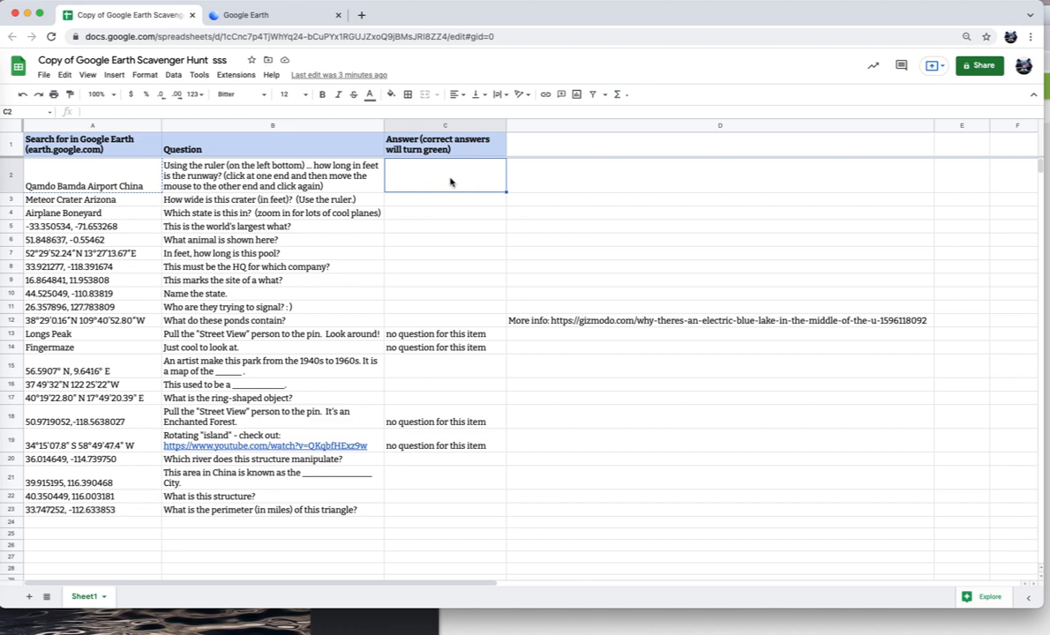
pyautogui.rightClick(441, 183)
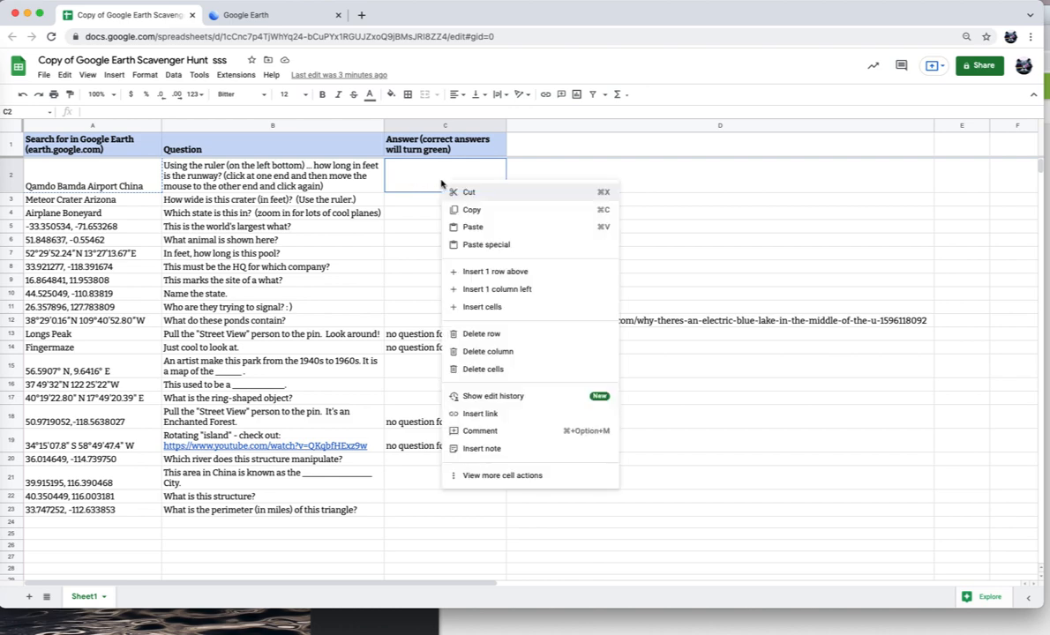
pyautogui.click(443, 217)
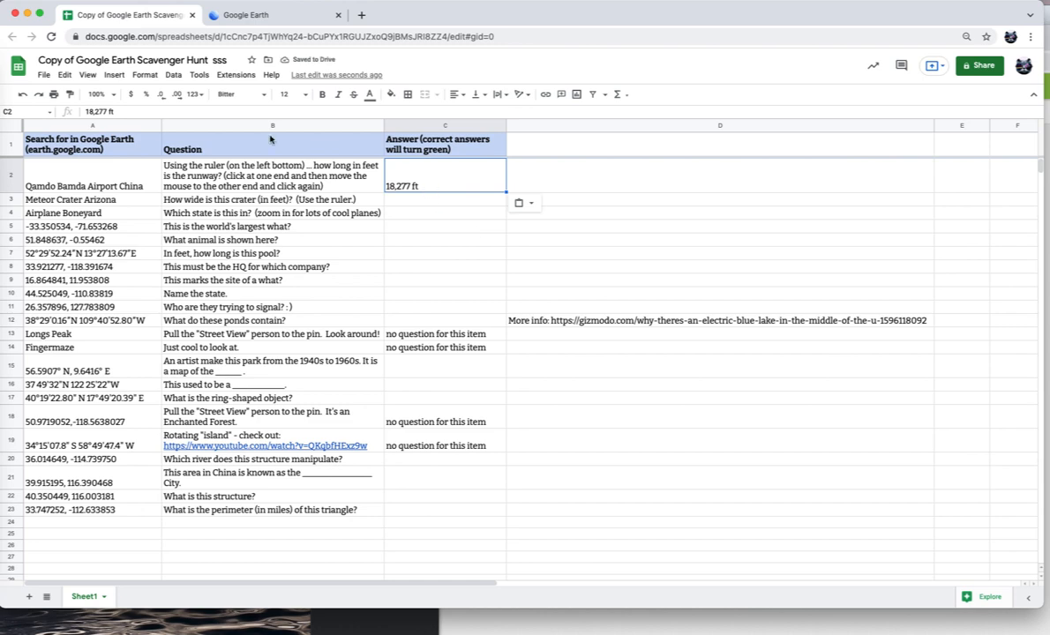
pyautogui.click(122, 112)
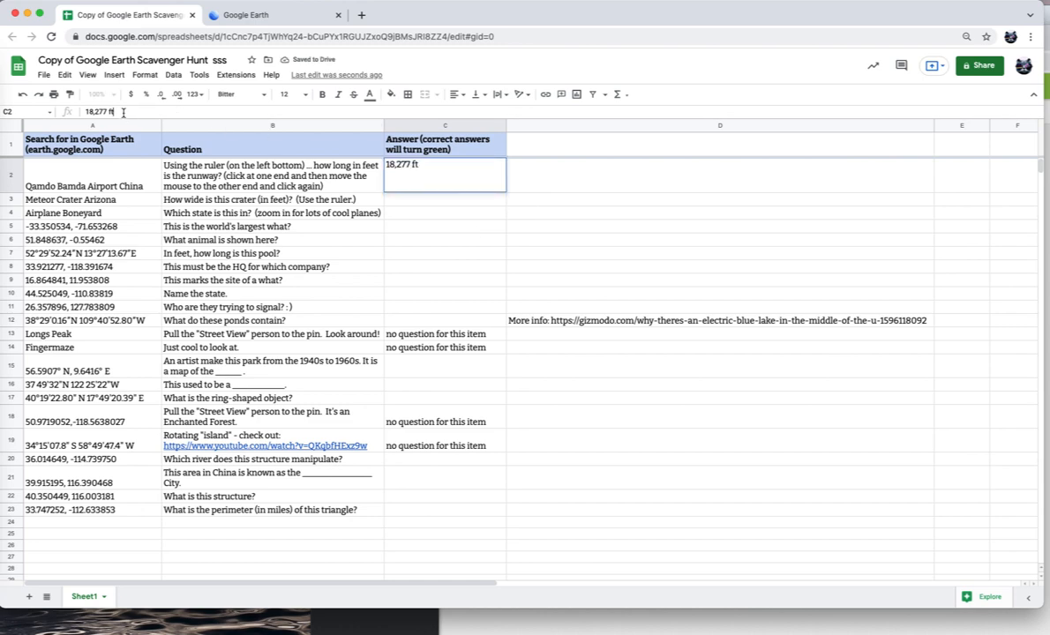
pyautogui.press('BackSpace')
pyautogui.press('BackSpace')
pyautogui.press('Return')
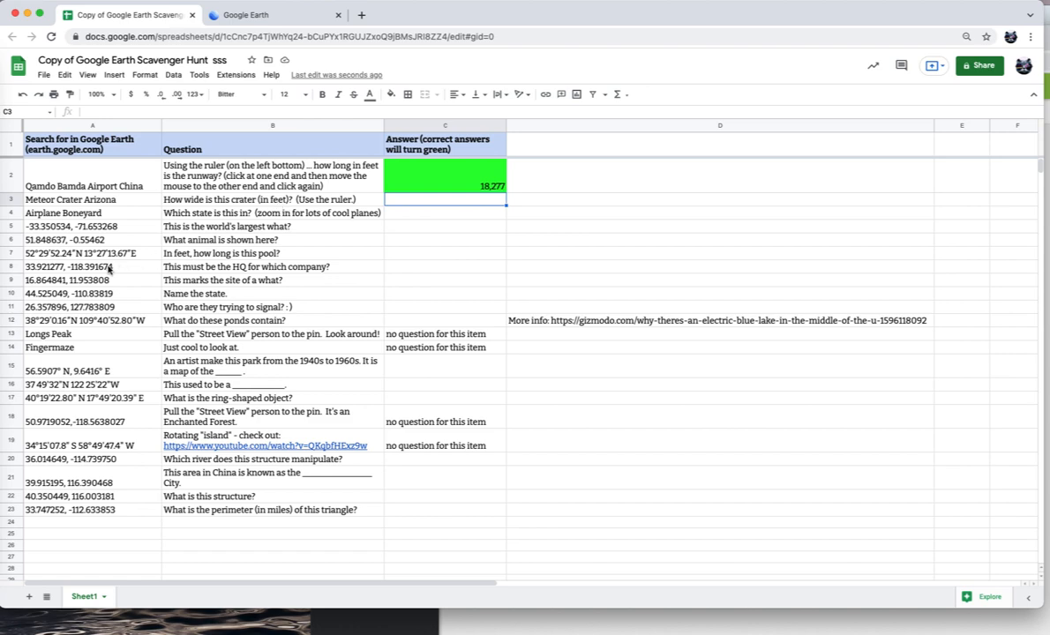
# - Copy the coordinates from cell A17 and search for them in Google Earth to view the whole ring-shaped object
pyautogui.click(94, 401)
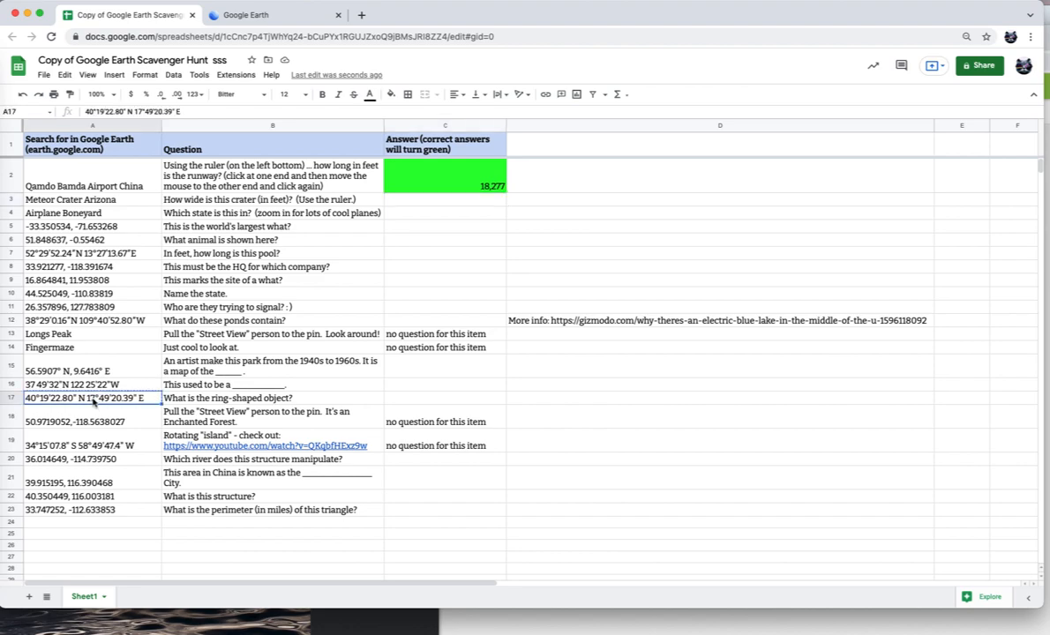
pyautogui.click(239, 16)
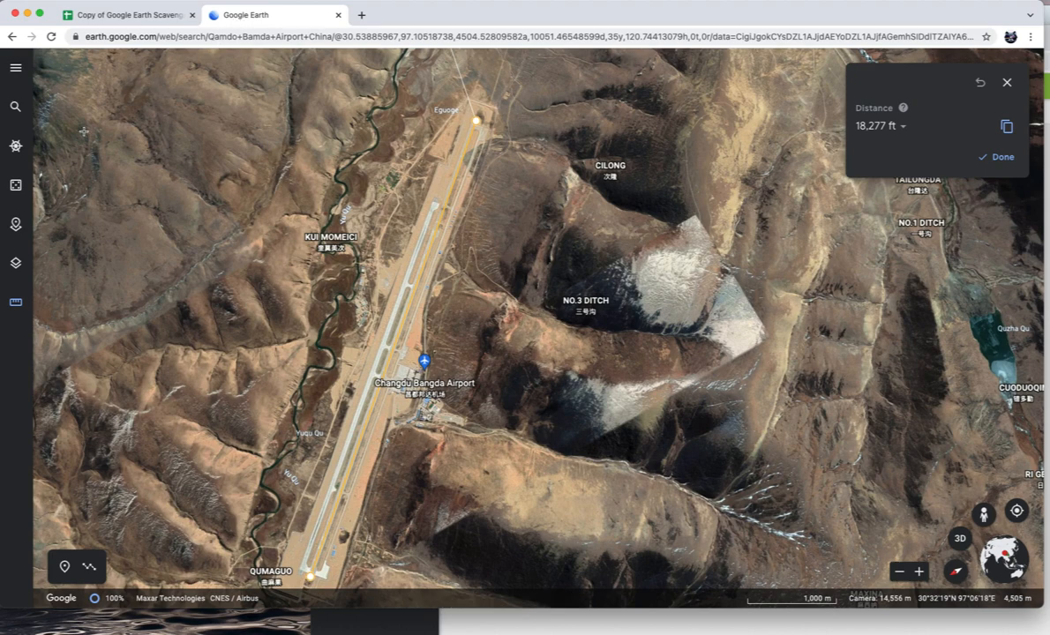
pyautogui.click(14, 106)
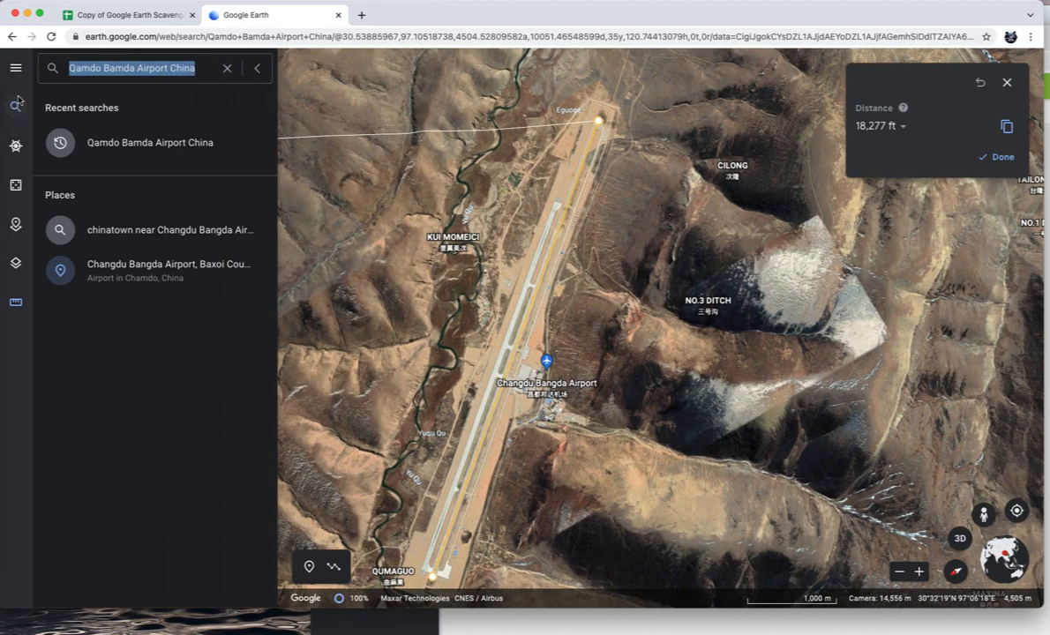
pyautogui.press('super+v')
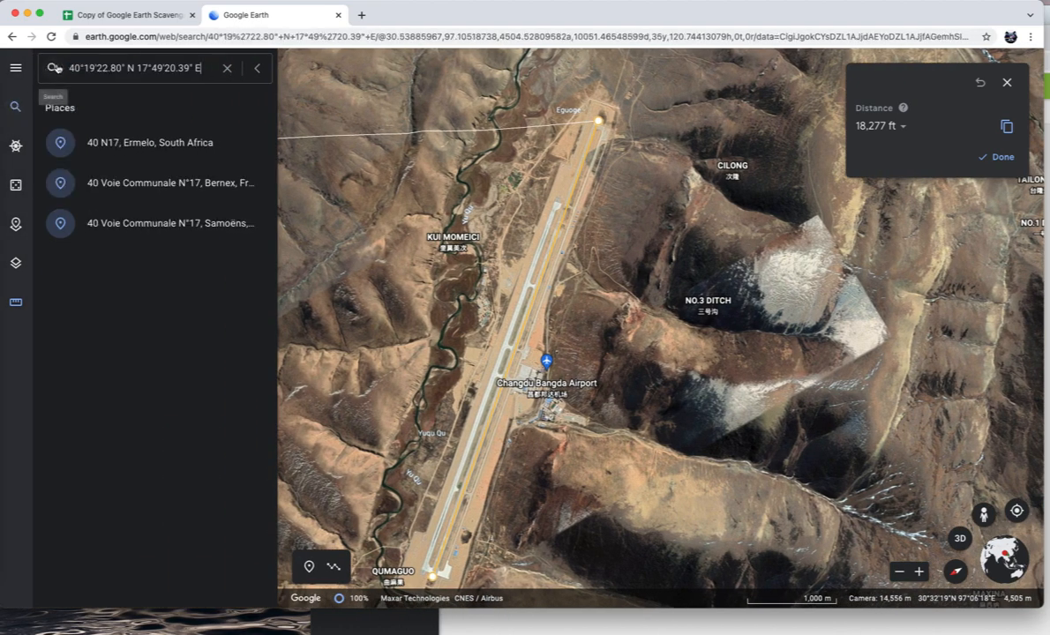
pyautogui.press('Return')
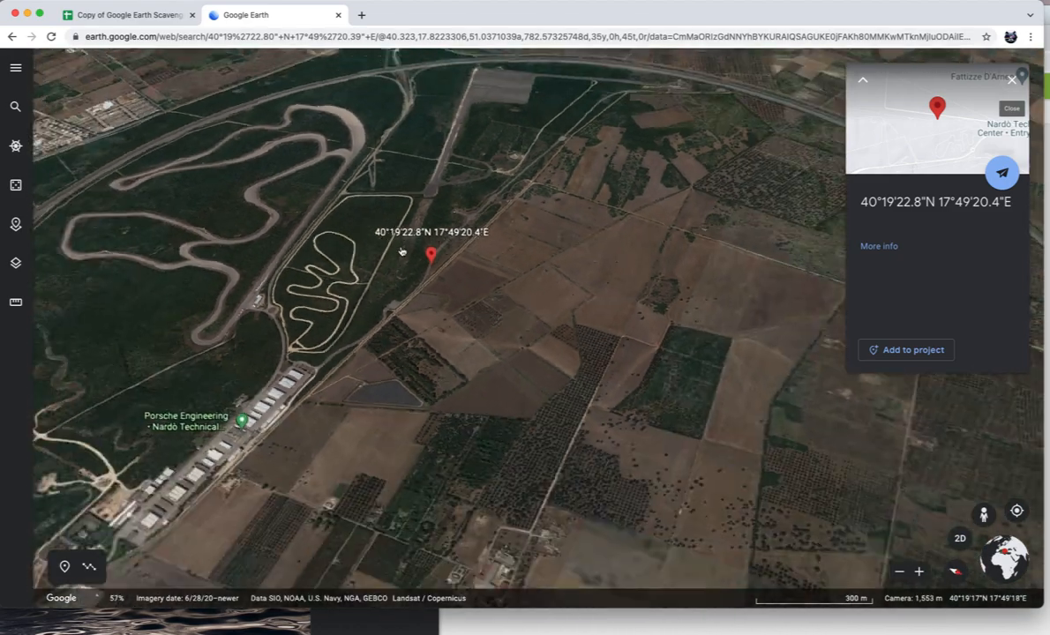
pyautogui.scroll(-5, 401, 252)
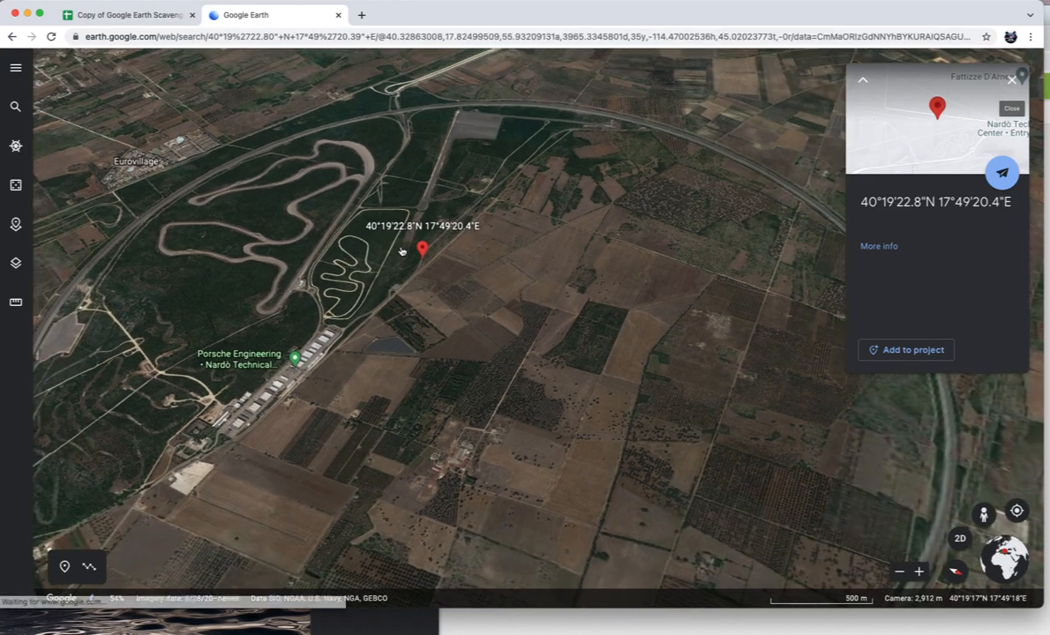
pyautogui.scroll(-1, 423, 192)
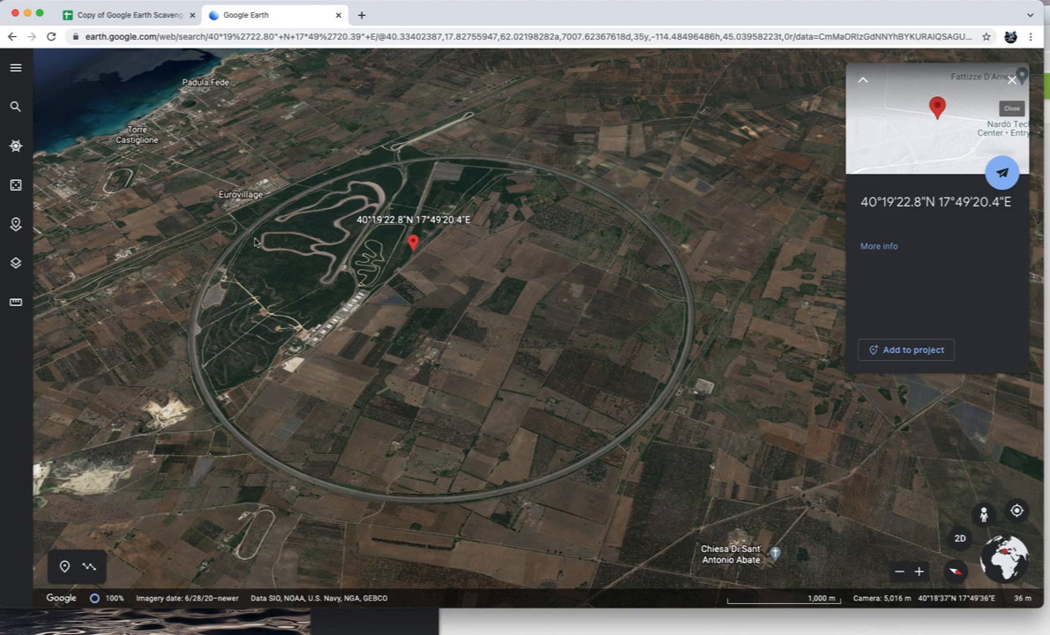
# - Return to the spreadsheet and enter "racetrack" in cell C17 as the answer for the ring-shaped object
pyautogui.click(120, 20)
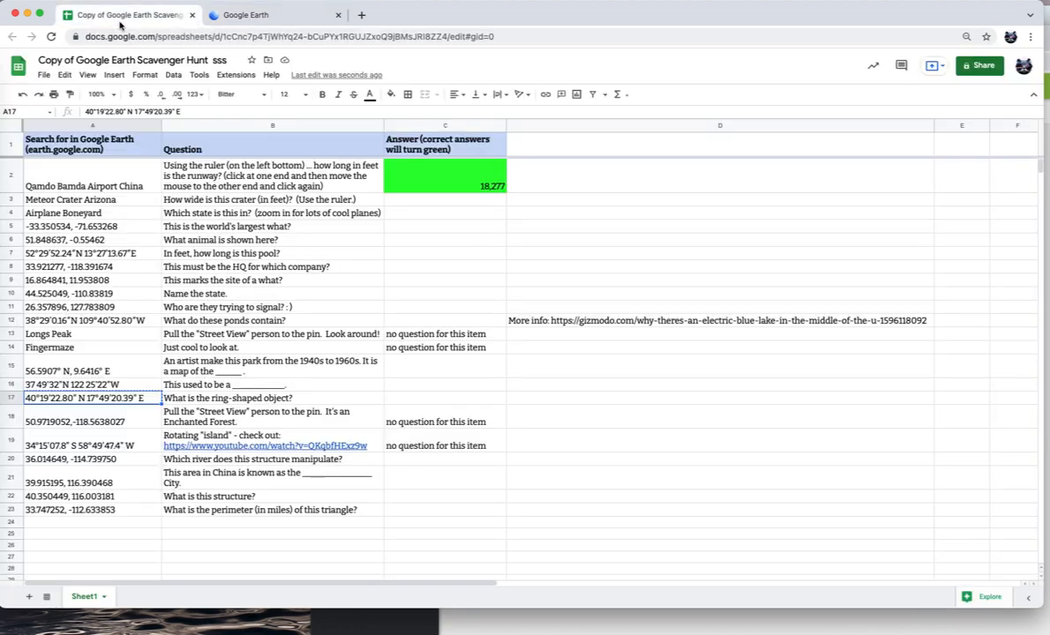
pyautogui.doubleClick(408, 399)
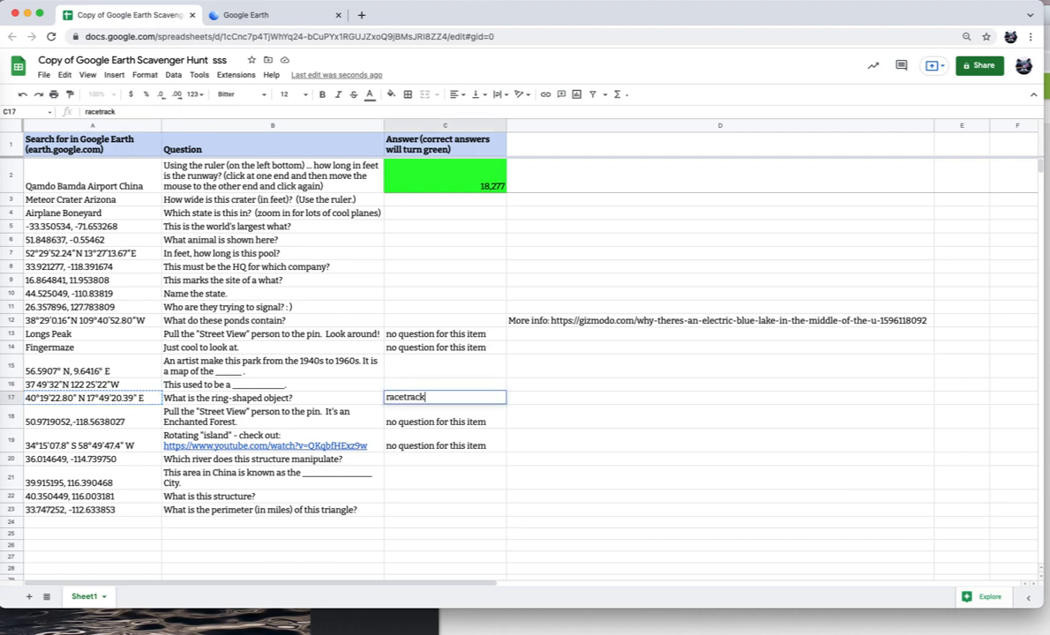
pyautogui.write('racetrack')
pyautogui.press('Return')
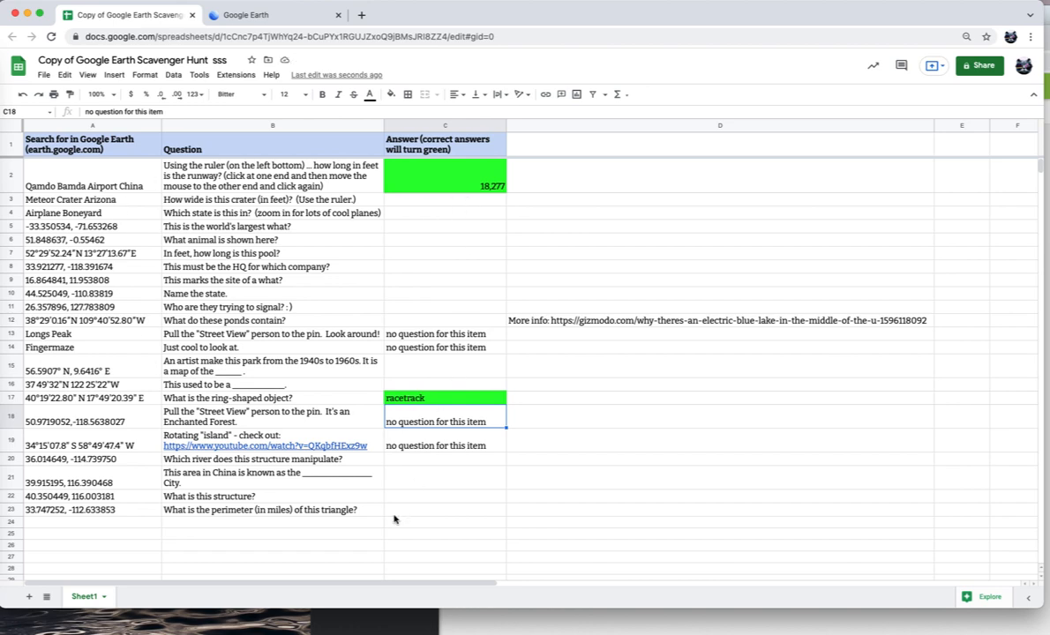
# - Highlight the Gizmodo article link in cell D12, and open the empty cell A26 for editing
pyautogui.click(543, 321)
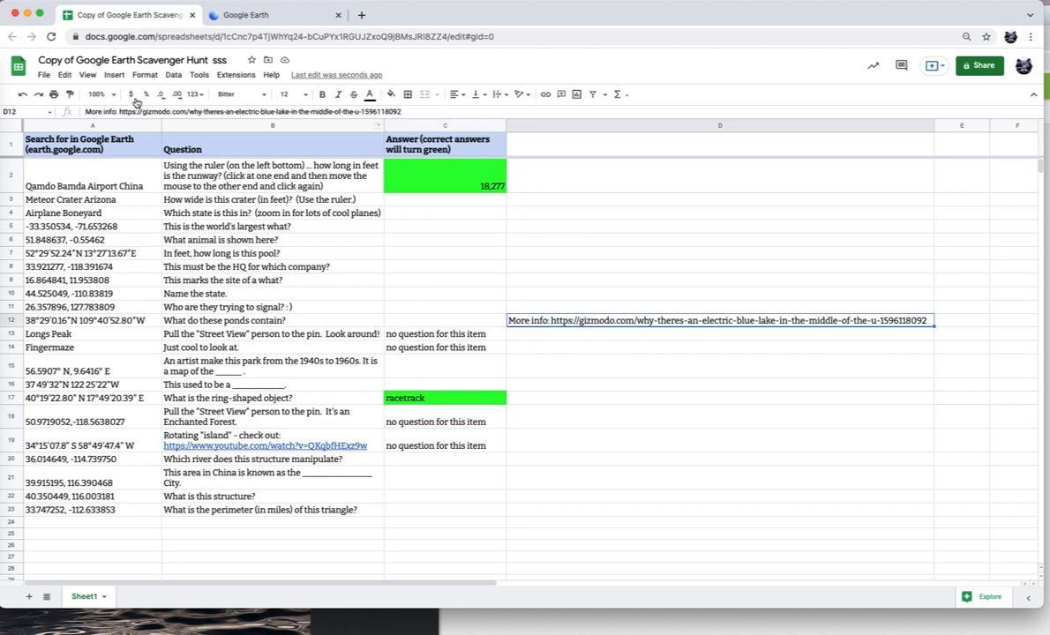
pyautogui.moveTo(120, 112); pyautogui.dragTo(416, 111)
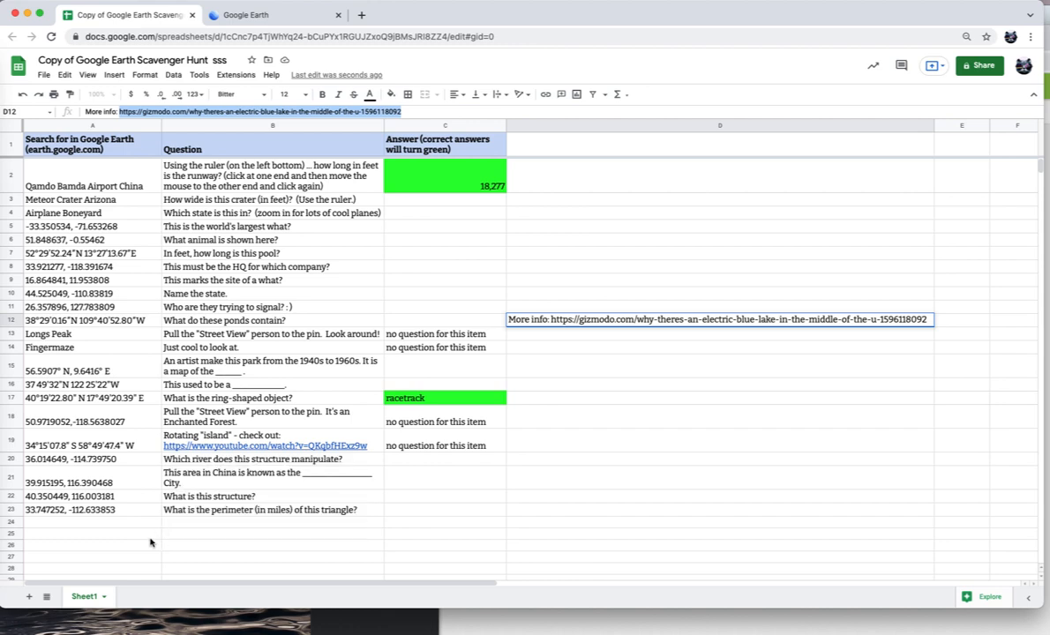
pyautogui.doubleClick(97, 545)
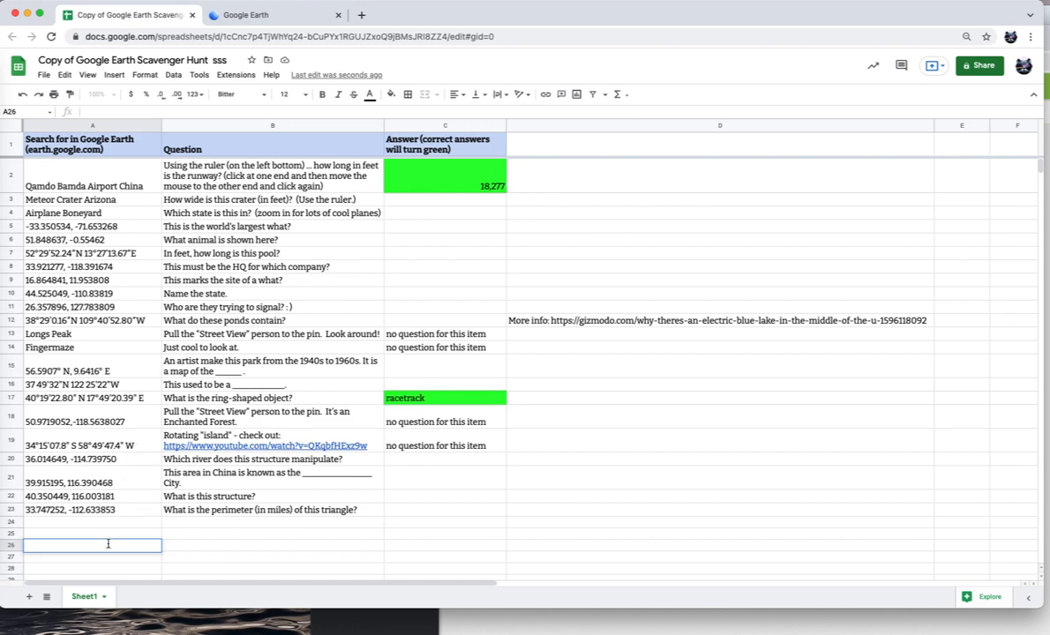
# - Search Google Images for "napoleon" in a new tab and filter the results to Creative Commons licenses
pyautogui.click(361, 15)
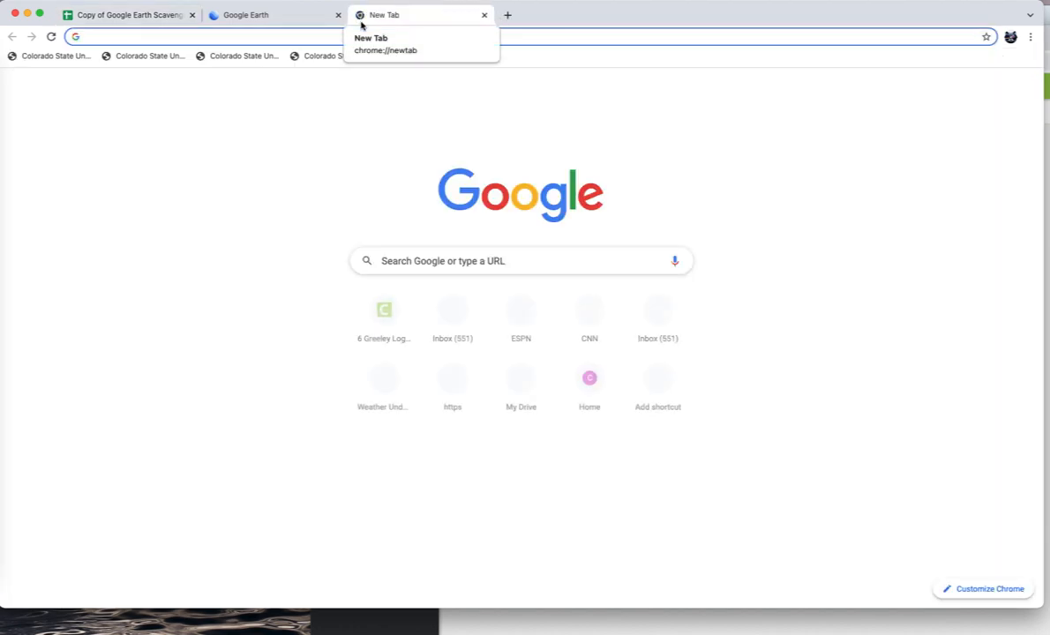
pyautogui.write('nap')
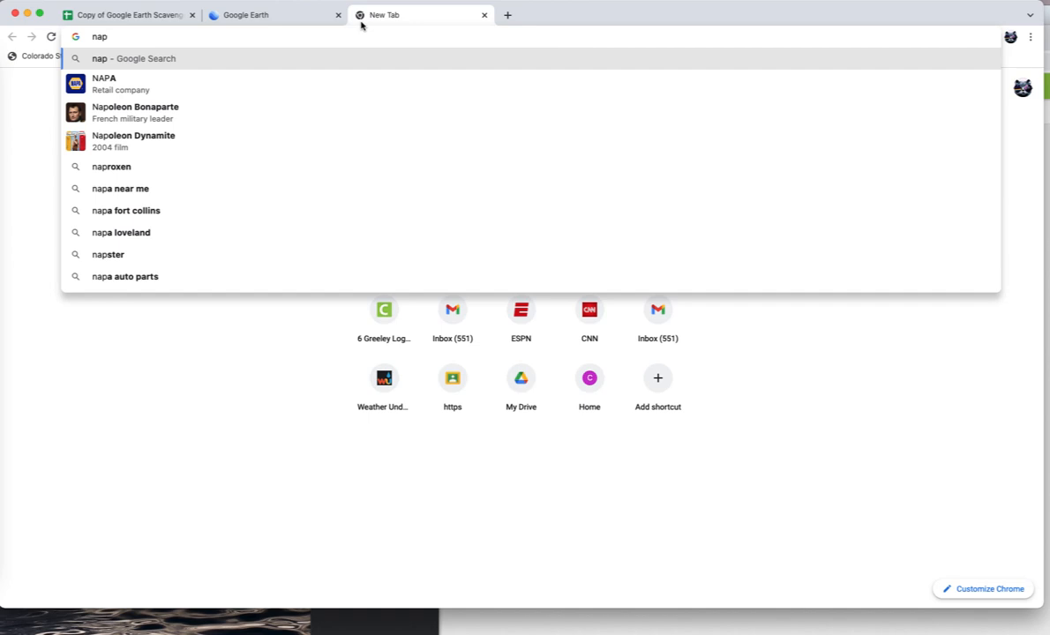
pyautogui.click(157, 112)
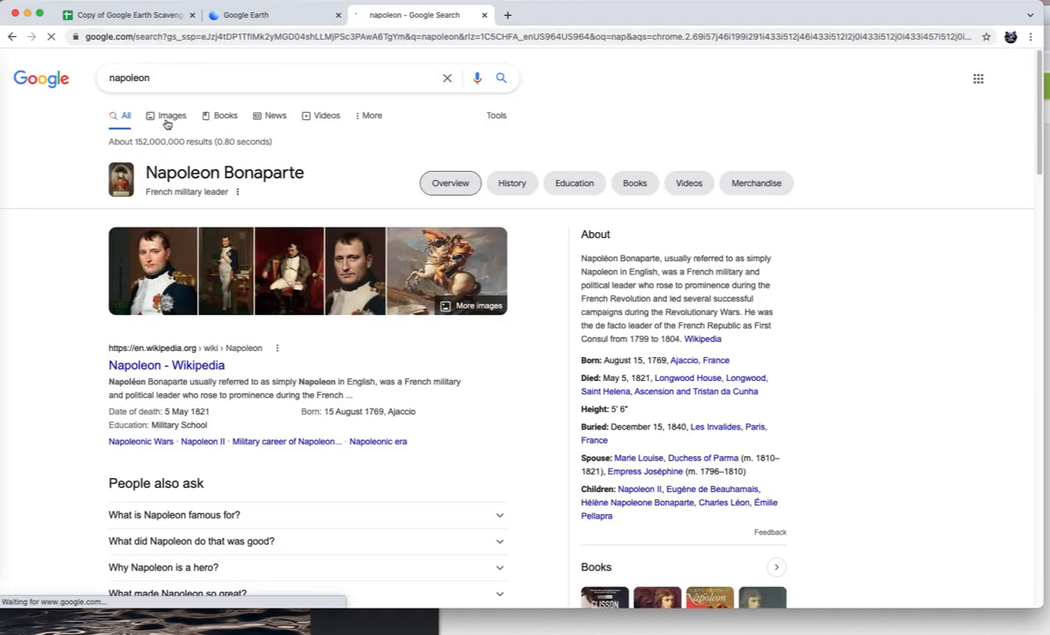
pyautogui.click(168, 118)
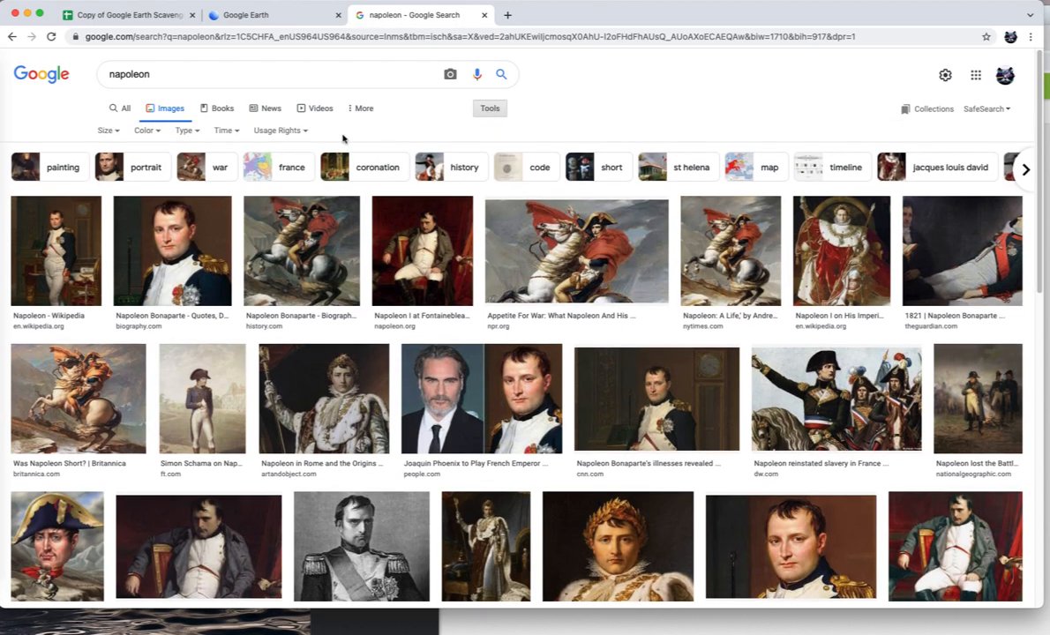
pyautogui.click(303, 135)
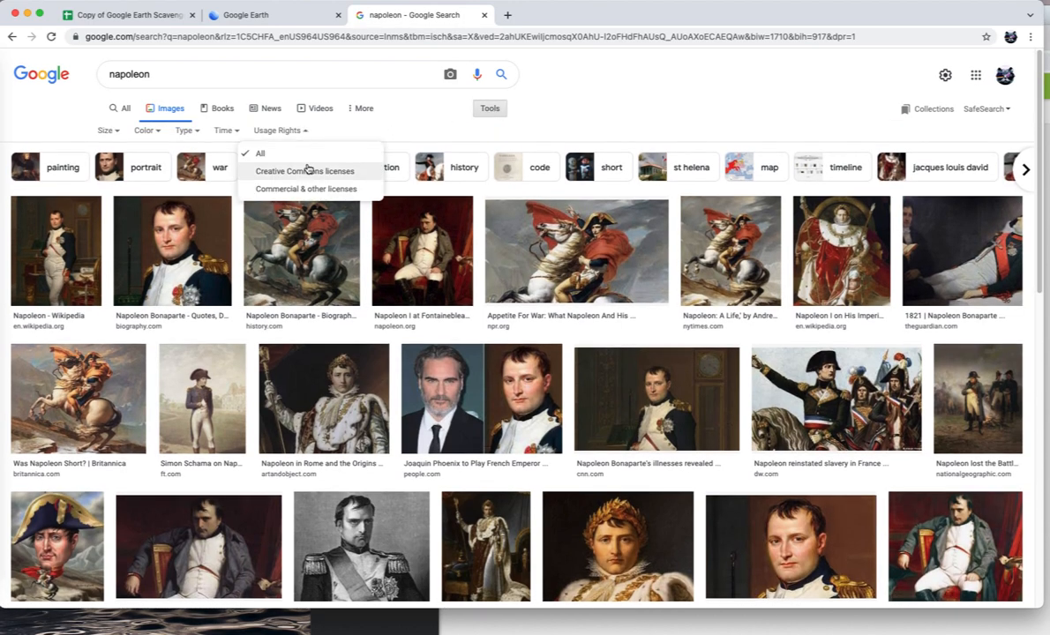
pyautogui.click(306, 169)
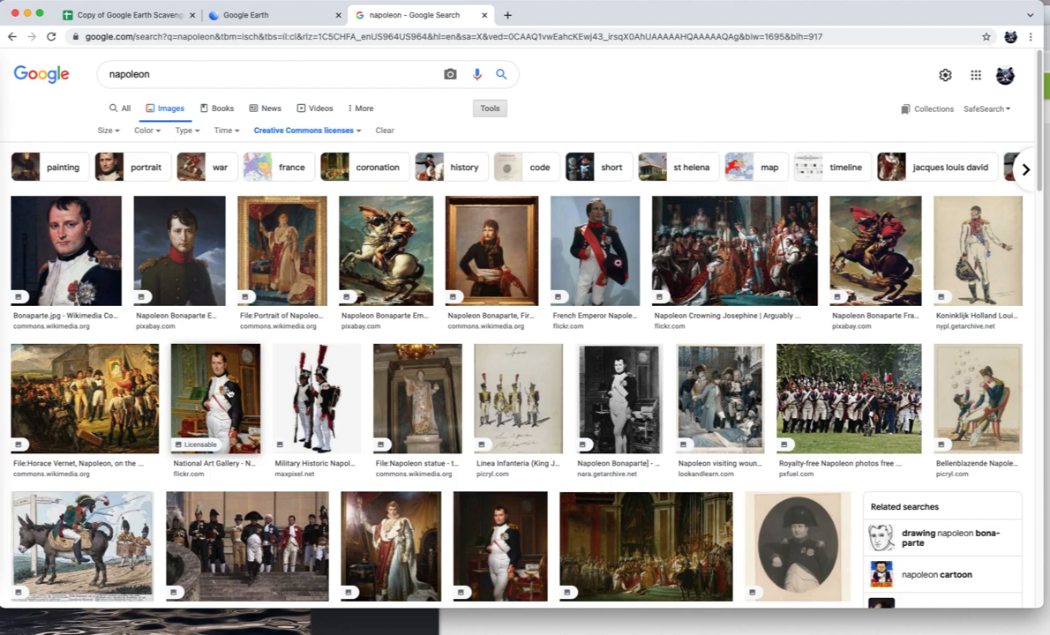
# - Open the Flickr "National Art Gallery - Napoleon Bonaparte" image on its own in a new browser tab and copy its web address
pyautogui.click(227, 393)
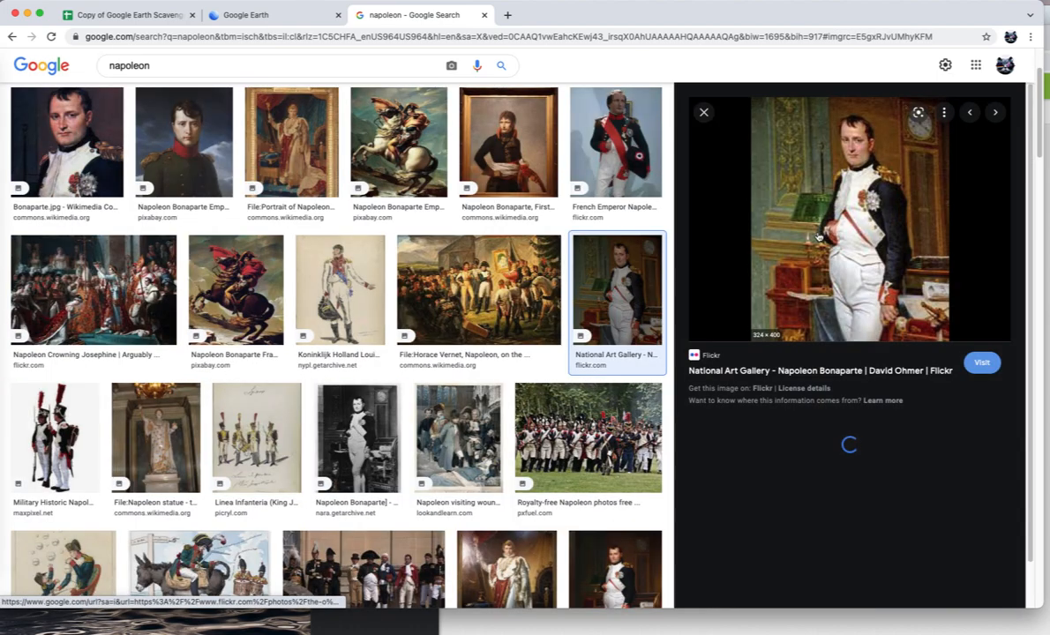
pyautogui.rightClick(821, 235)
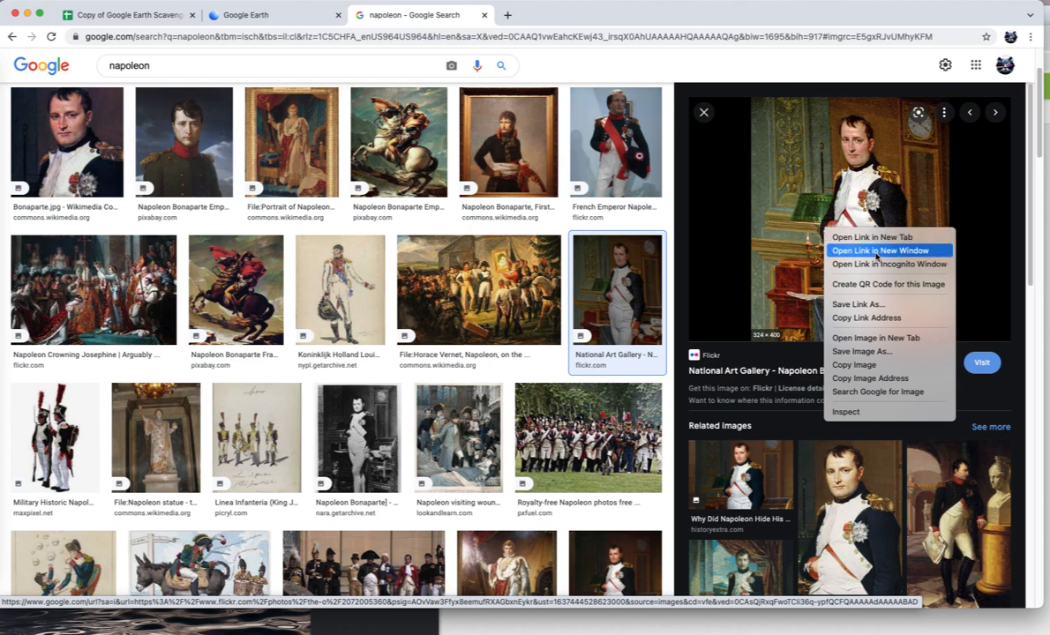
pyautogui.click(833, 338)
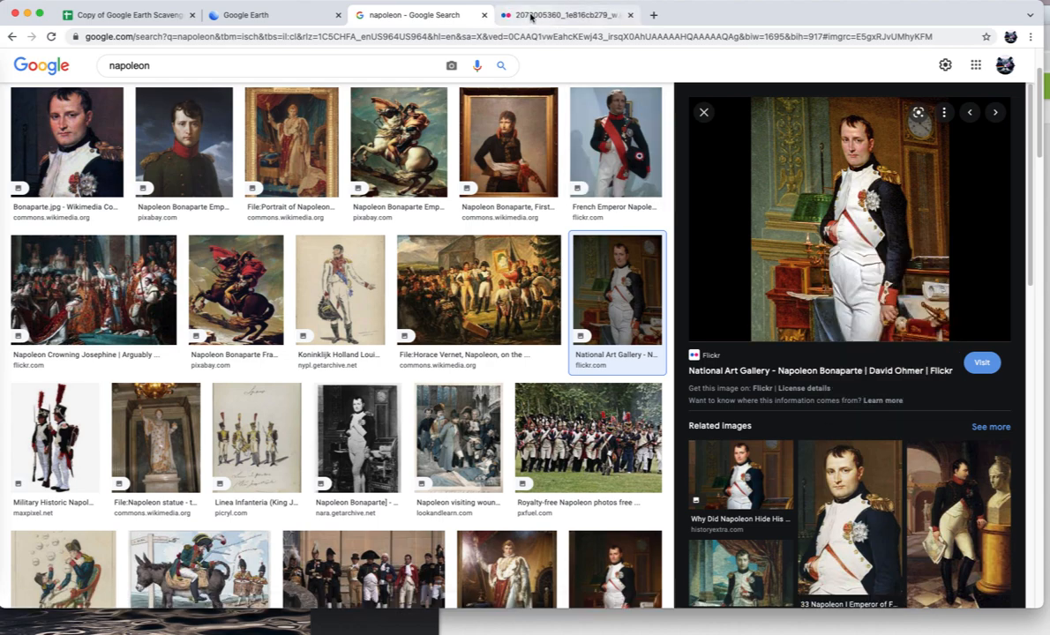
pyautogui.click(530, 15)
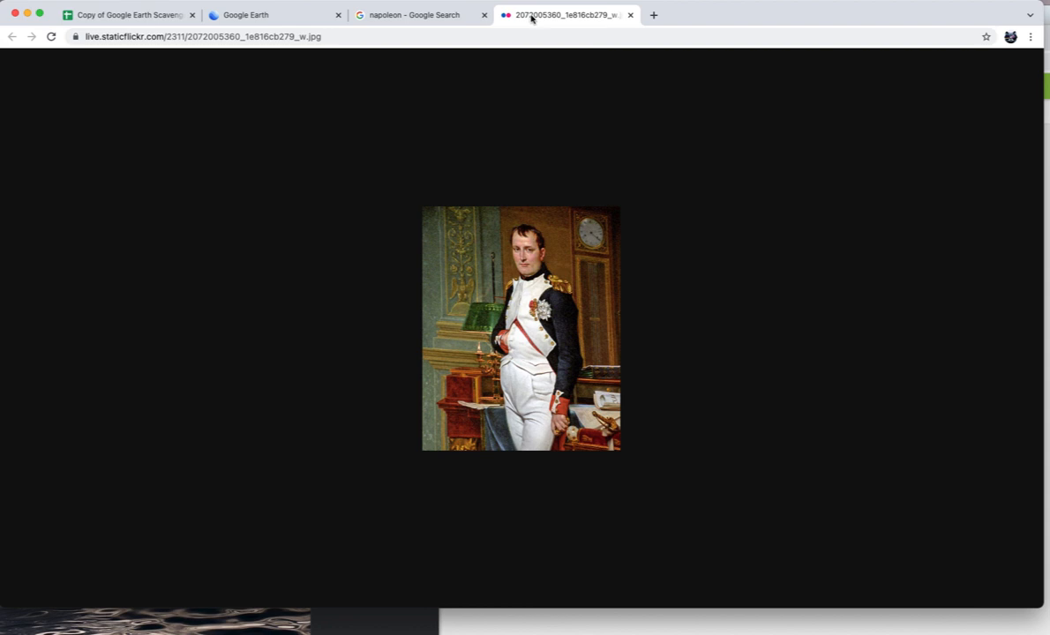
pyautogui.click(359, 38)
pyautogui.press('super+c')
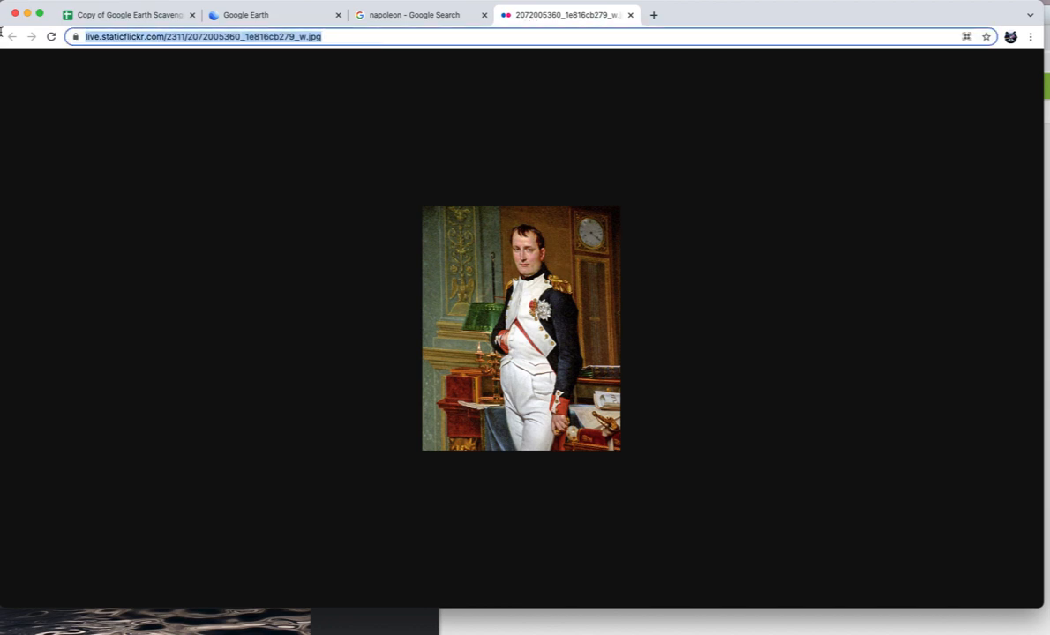
# - Return to the scavenger hunt spreadsheet and insert the Napoleon image into cell A26 using the copied URL
pyautogui.click(145, 14)
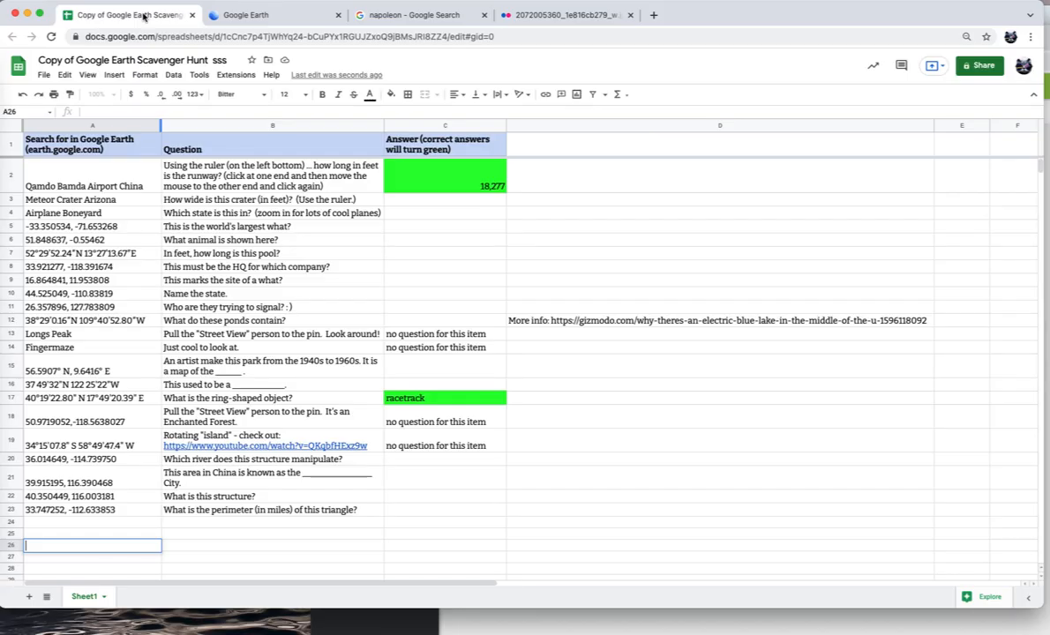
pyautogui.doubleClick(84, 549)
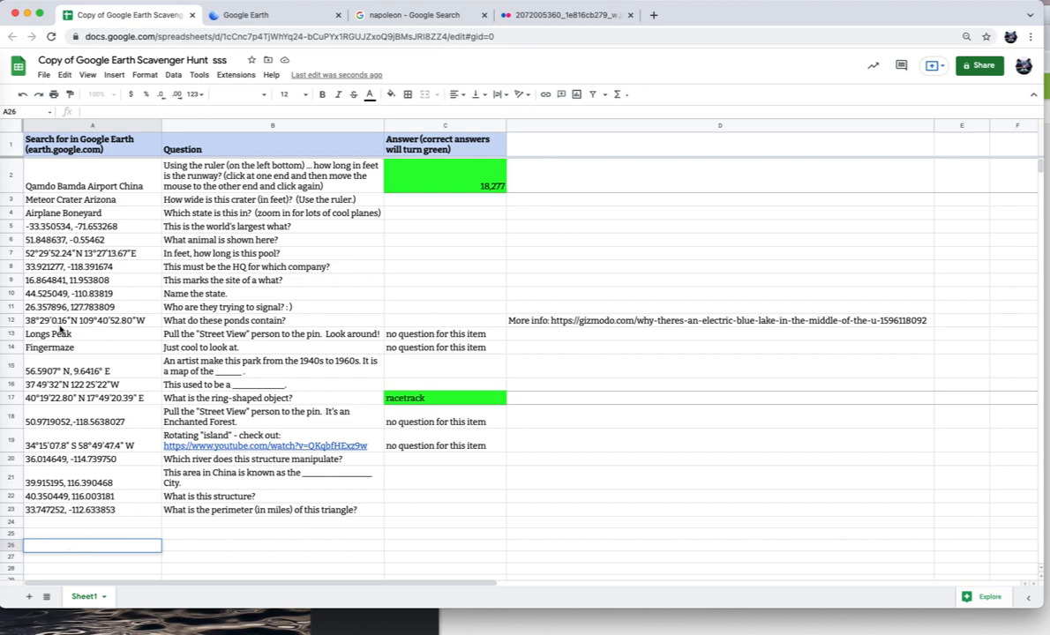
pyautogui.click(112, 80)
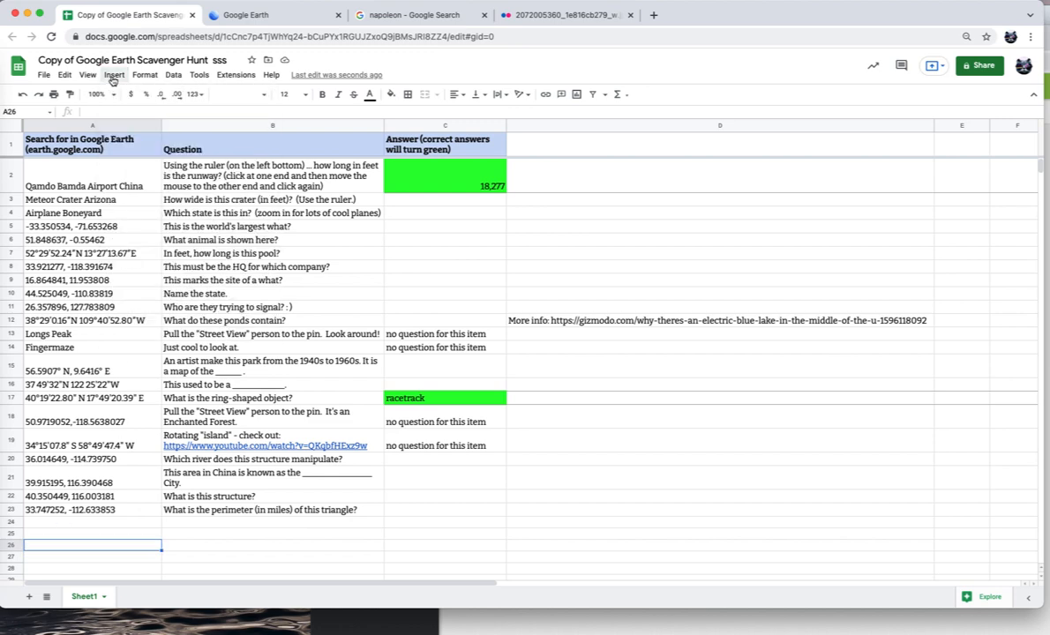
pyautogui.click(113, 80)
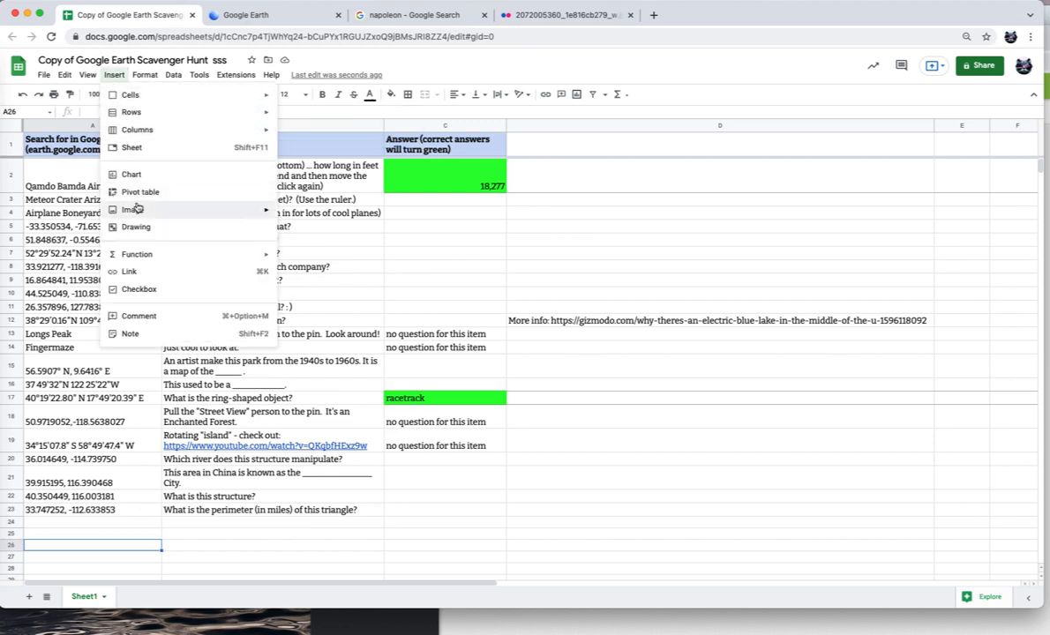
pyautogui.moveTo(137, 209)
pyautogui.click(336, 200)
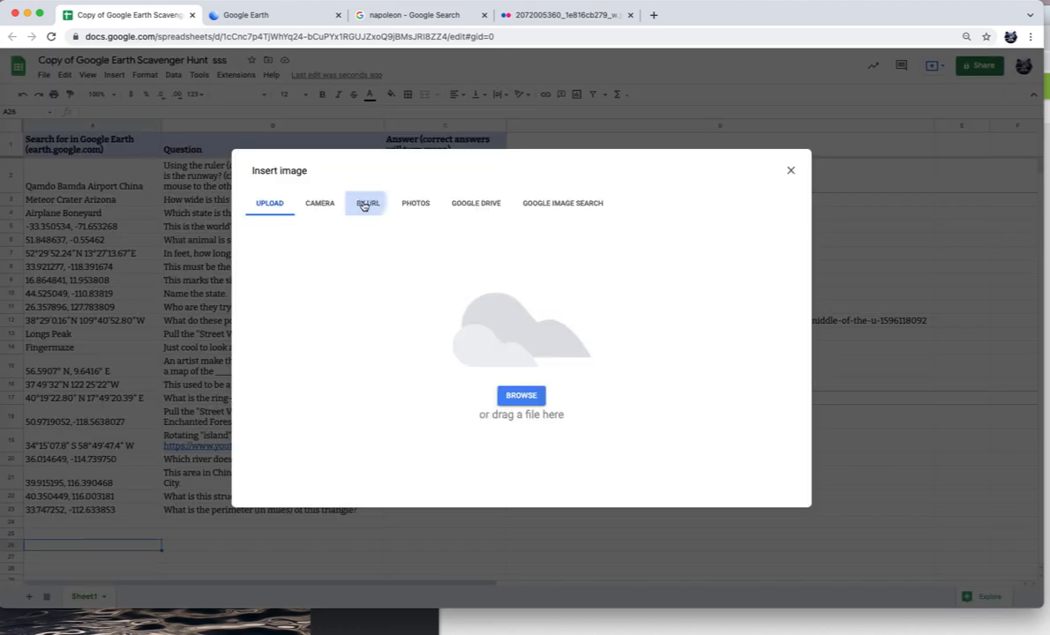
pyautogui.click(363, 204)
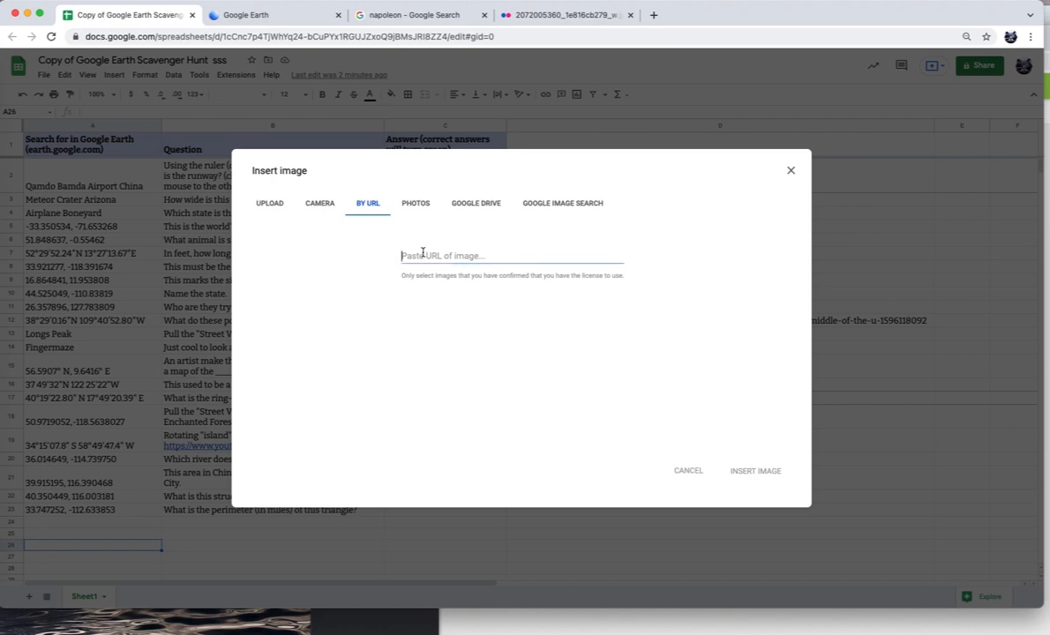
pyautogui.press('super+v')
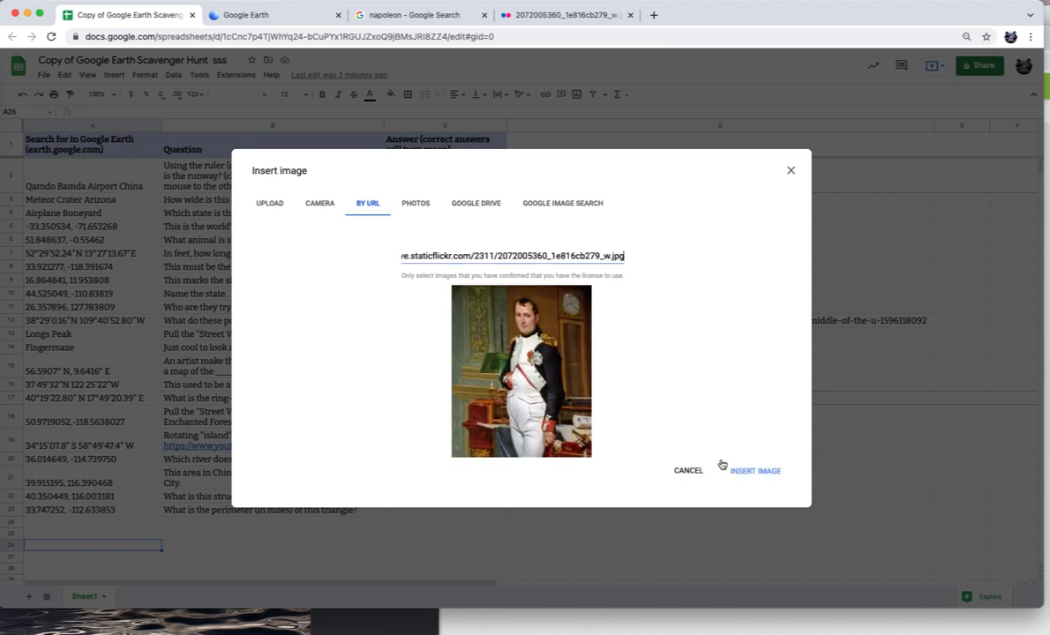
pyautogui.click(738, 477)
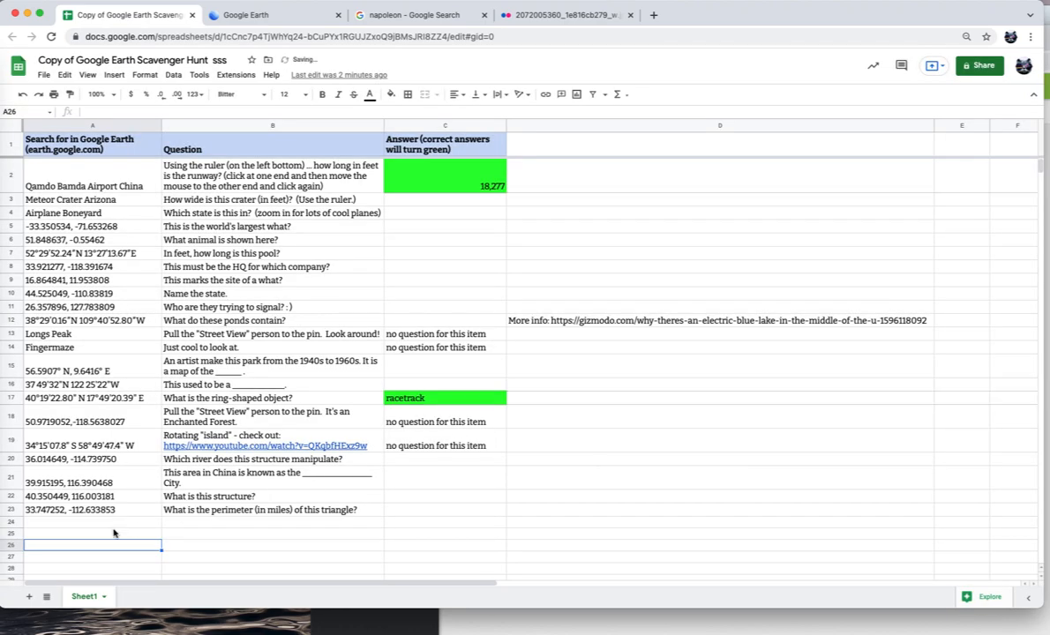
# - Enlarge row 26 until the portrait fills the width of column A, and center the image horizontally and vertically in its cell
pyautogui.scroll(-5, 98, 530)
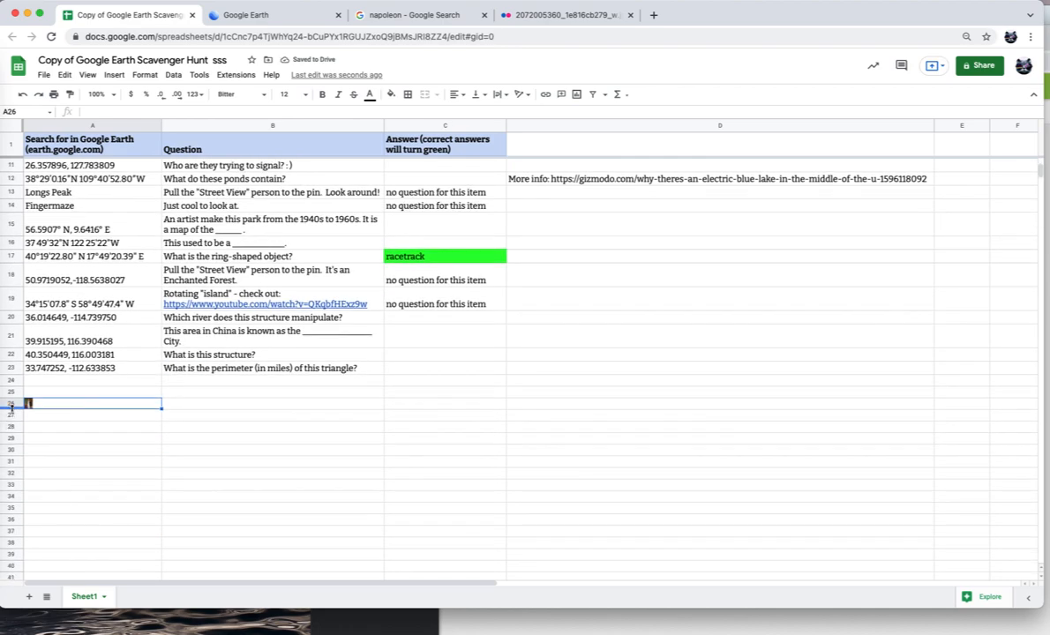
pyautogui.moveTo(12, 408); pyautogui.dragTo(11, 538)
pyautogui.scroll(-1, 49, 545)
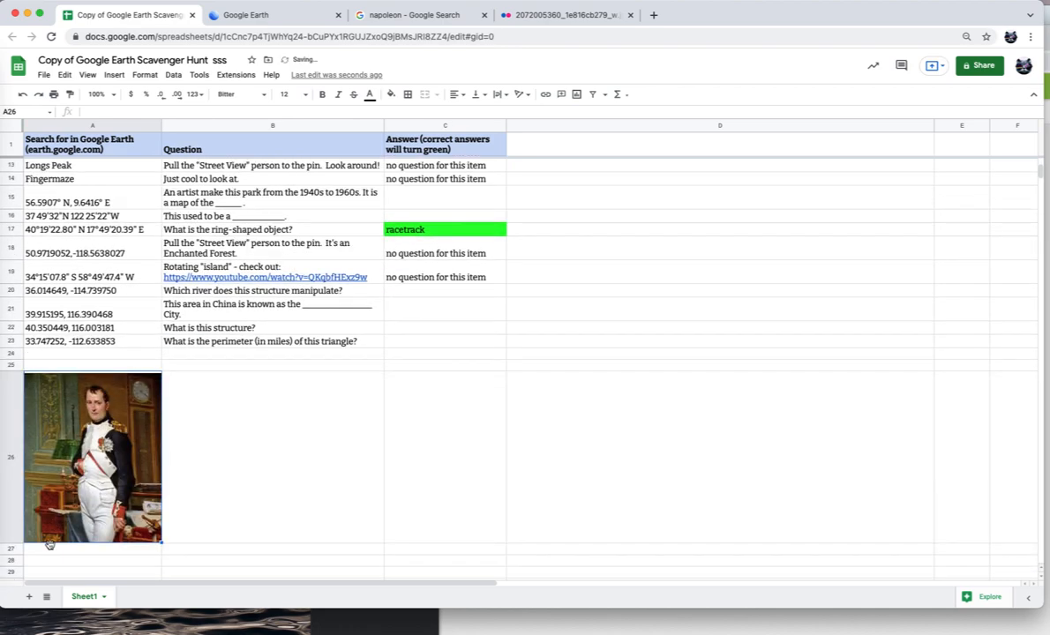
pyautogui.scroll(-2, 50, 545)
pyautogui.moveTo(12, 494); pyautogui.dragTo(14, 534)
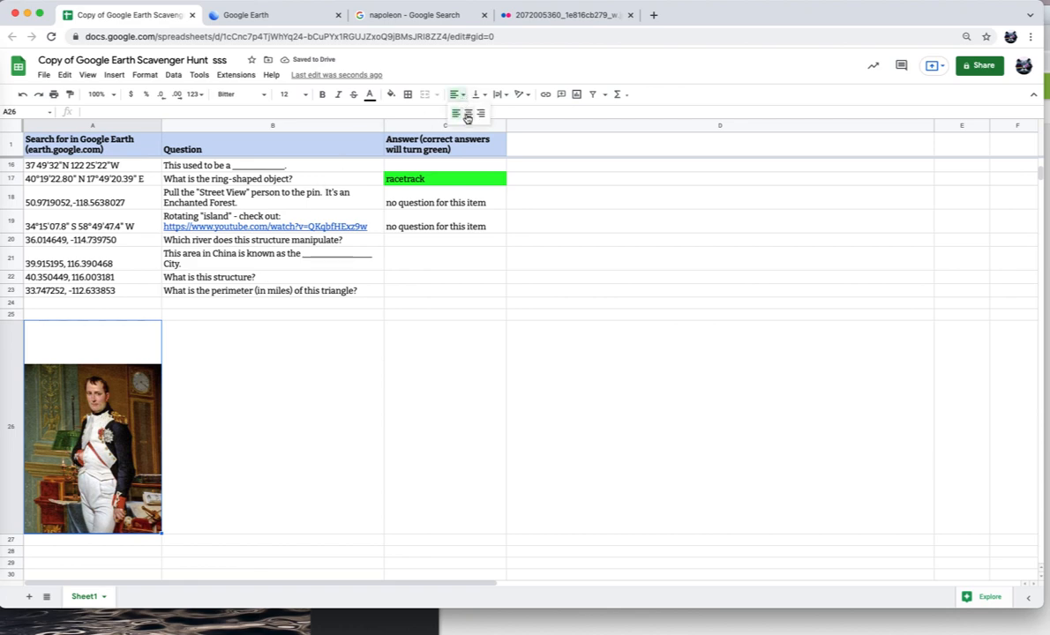
pyautogui.click(478, 95)
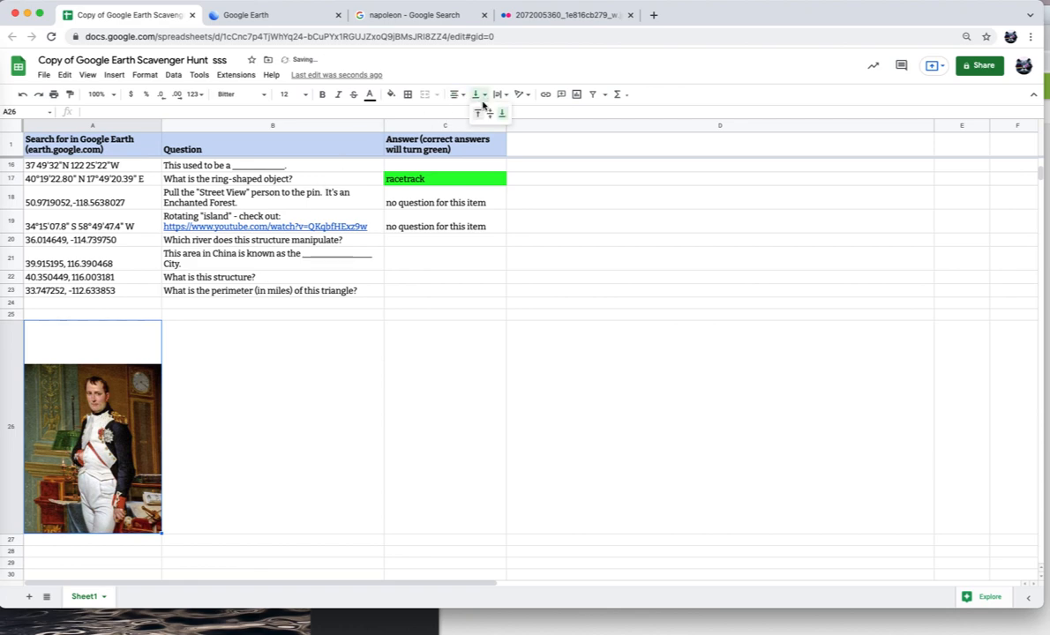
pyautogui.click(485, 114)
# - Enter the question "Which country did this military leader come from?" in cell B26 and align it vertically to the middle
pyautogui.click(285, 398)
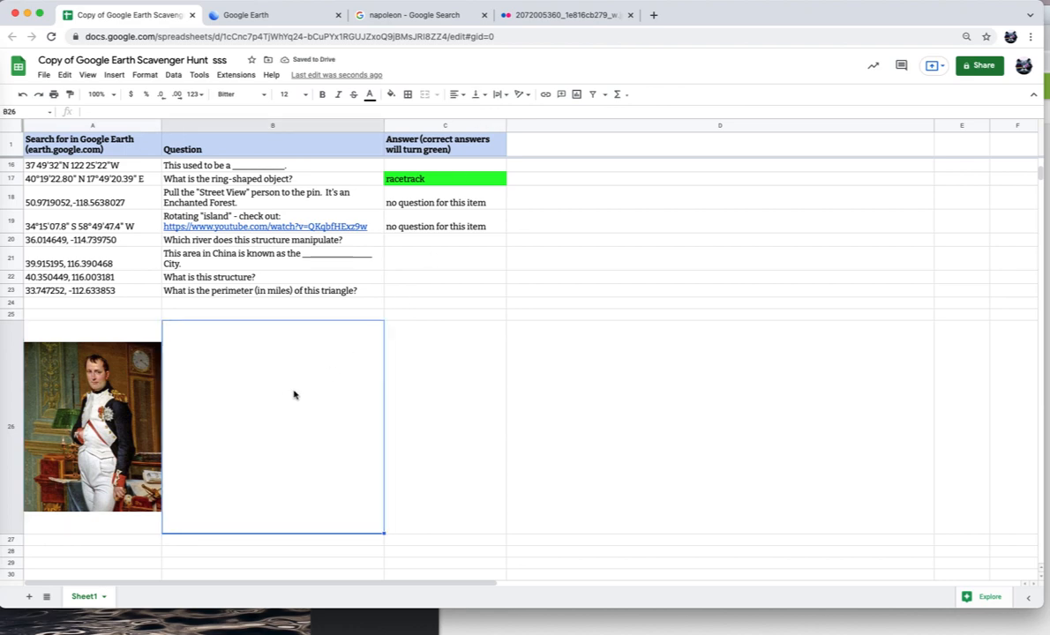
pyautogui.write('Which country did')
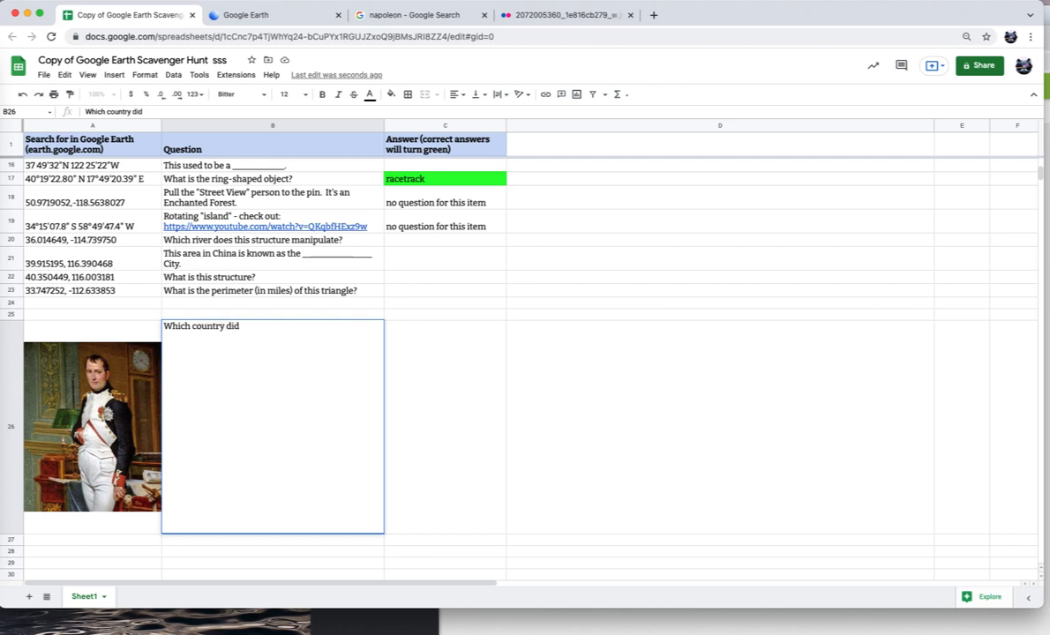
pyautogui.write('this military leader come')
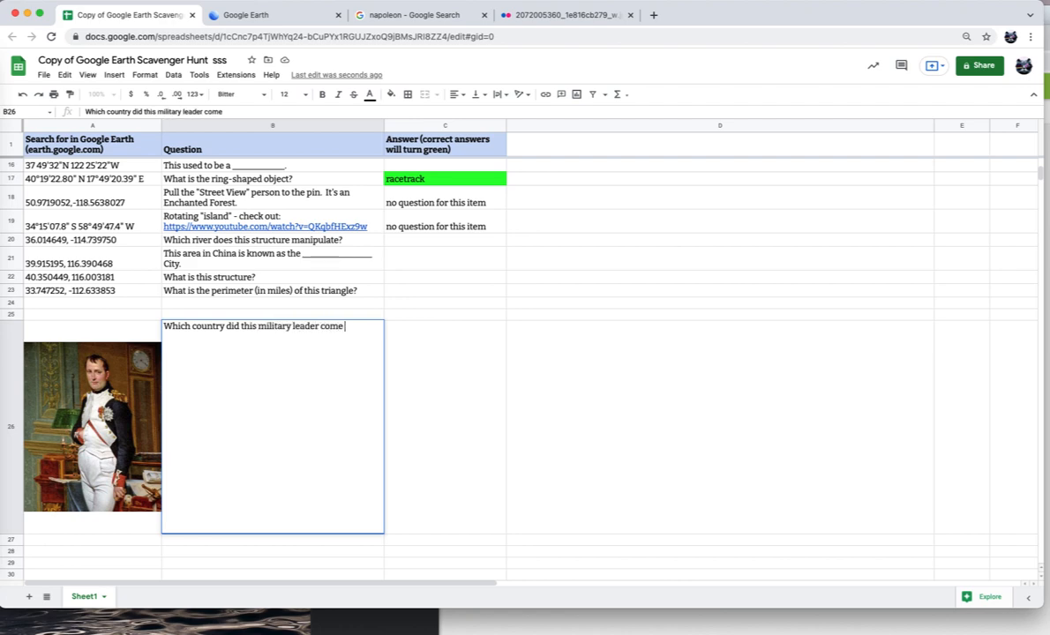
pyautogui.write(' from?')
pyautogui.click(477, 94)
pyautogui.click(490, 114)
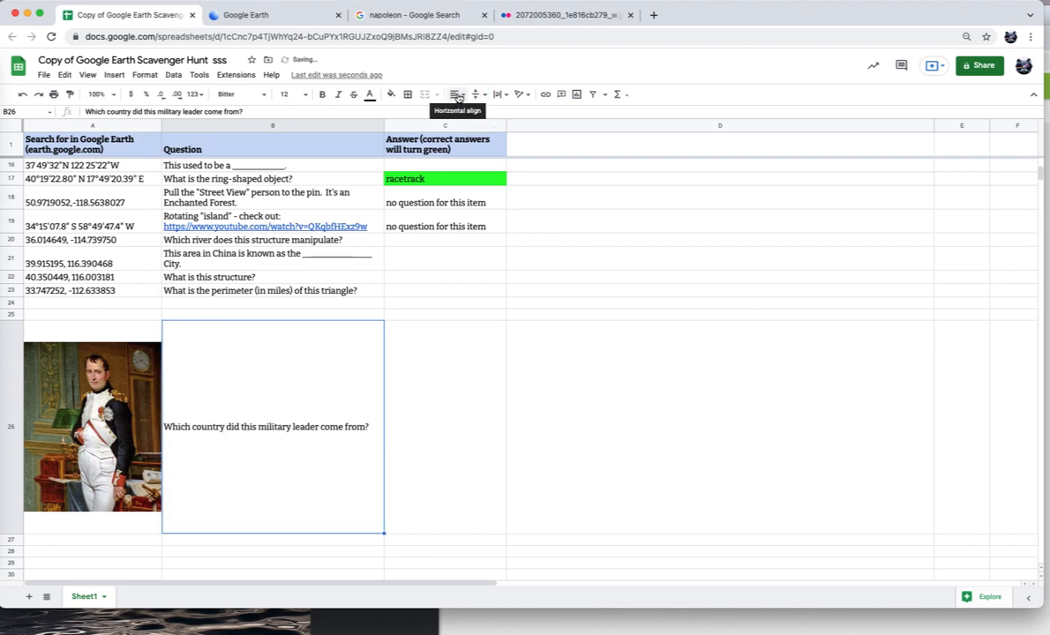
# - Set the vertical alignment of the empty answer cell C26 to middle
pyautogui.click(454, 418)
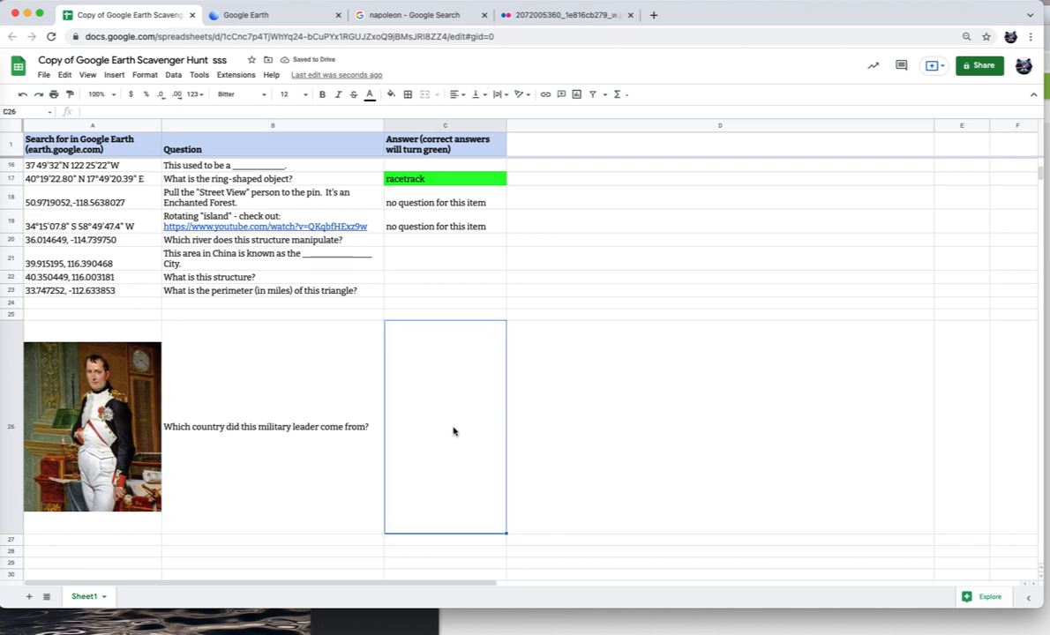
pyautogui.click(476, 94)
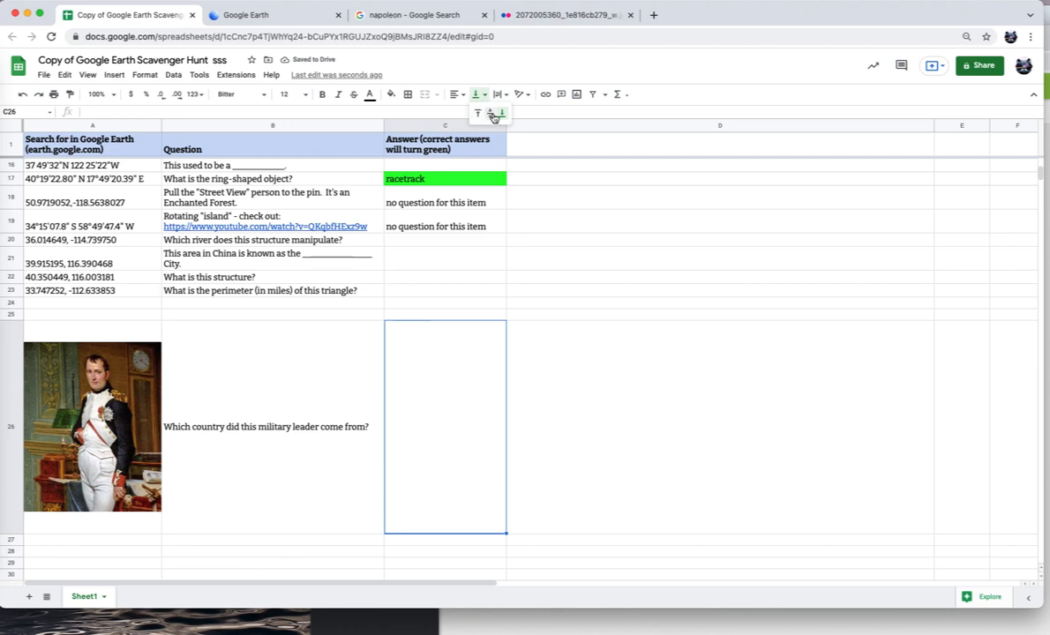
pyautogui.click(490, 112)
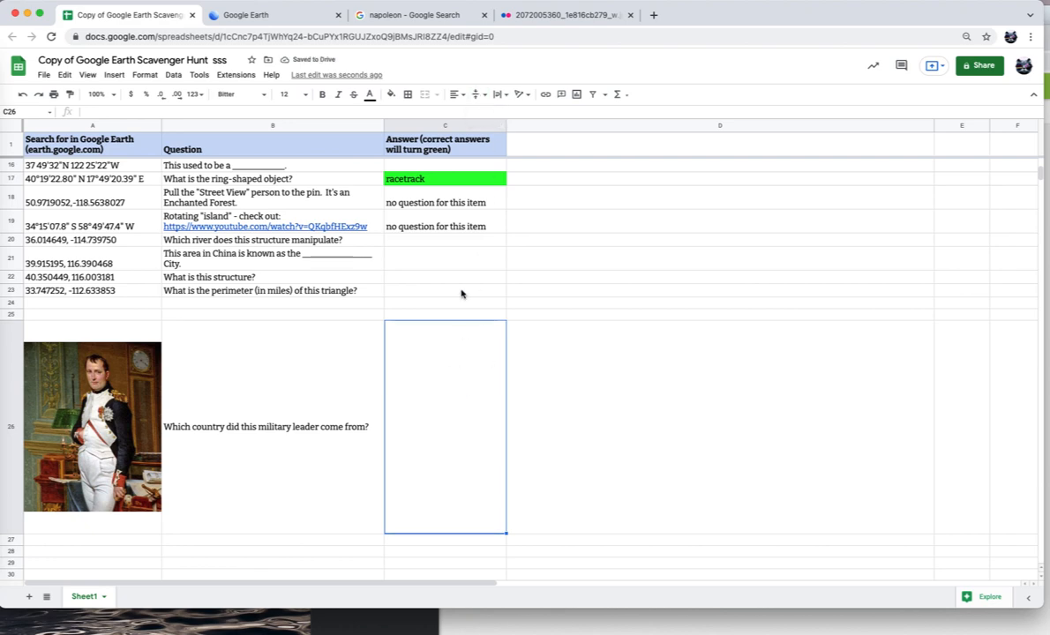
# - Open the existing conditional formatting rule on answer cell C17 to examine its condition and formatting style
pyautogui.click(453, 181)
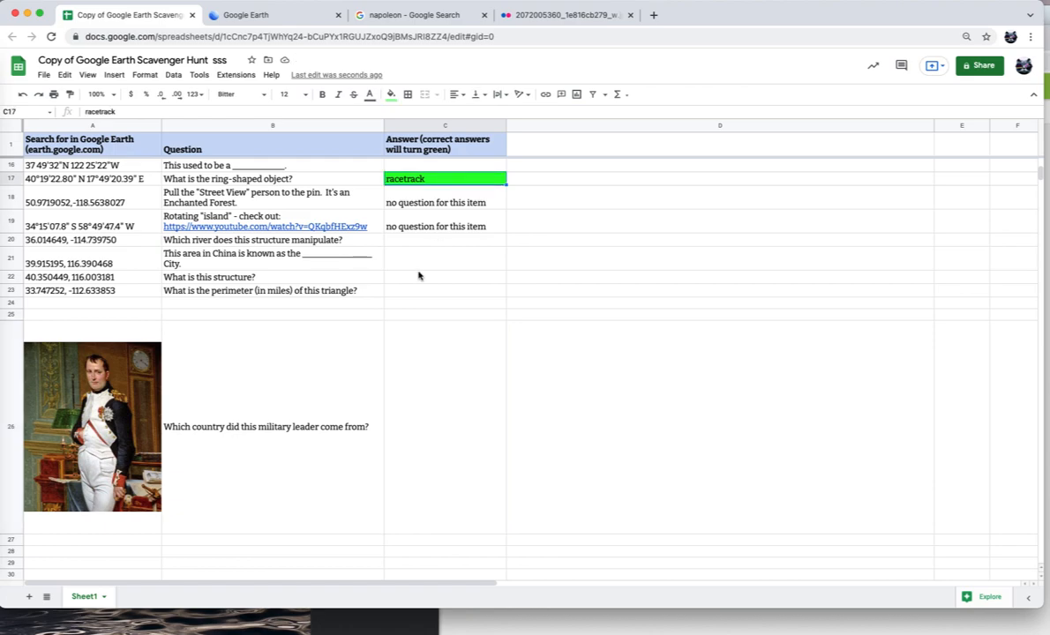
pyautogui.scroll(5, 418, 276)
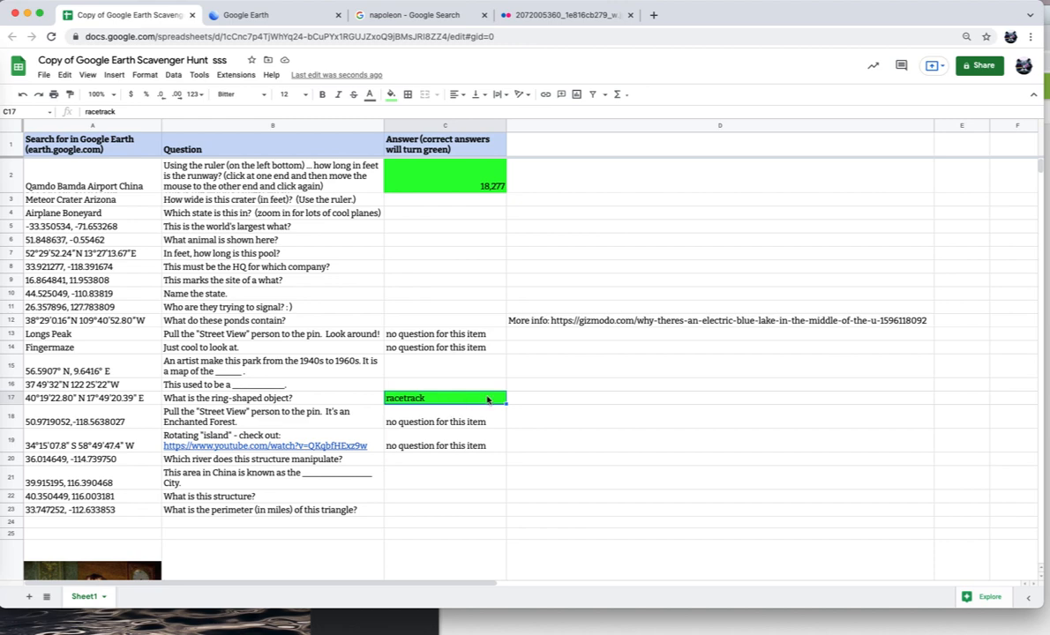
pyautogui.scroll(-1, 525, 390)
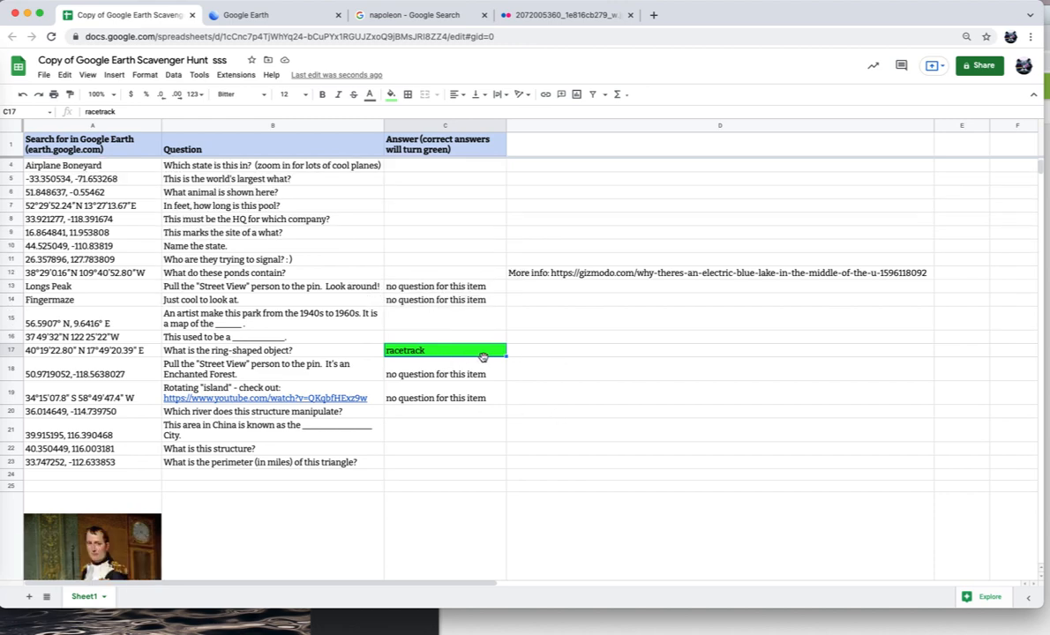
pyautogui.click(141, 76)
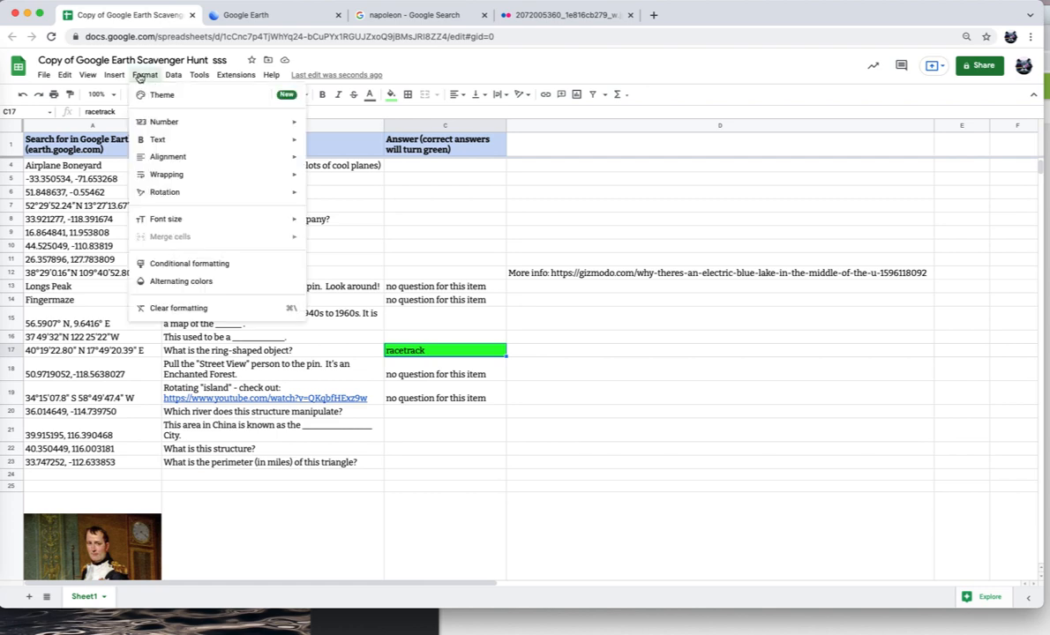
pyautogui.click(209, 267)
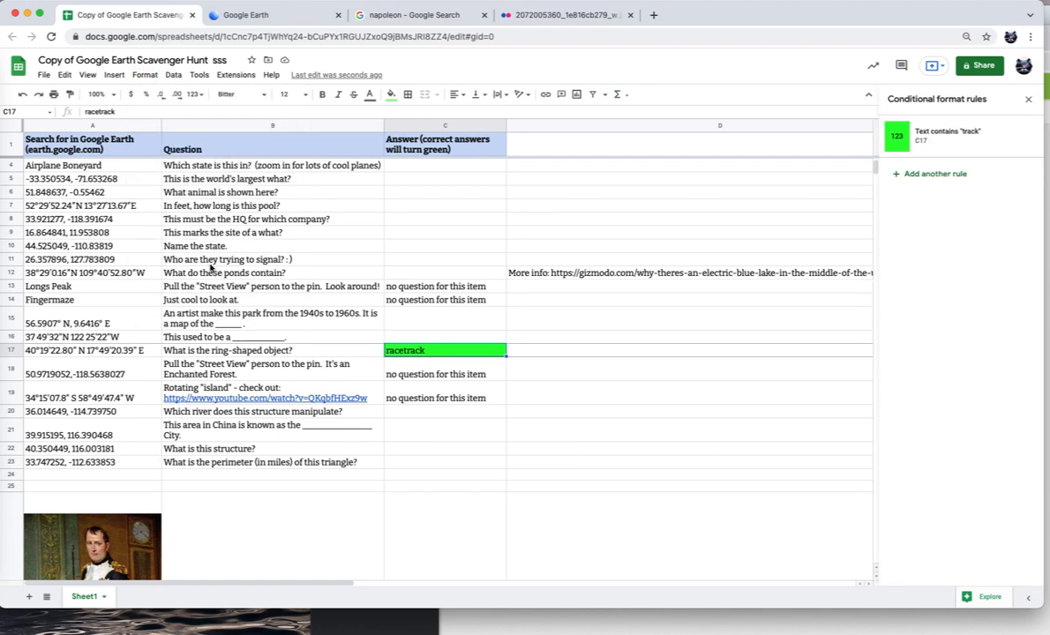
pyautogui.click(919, 142)
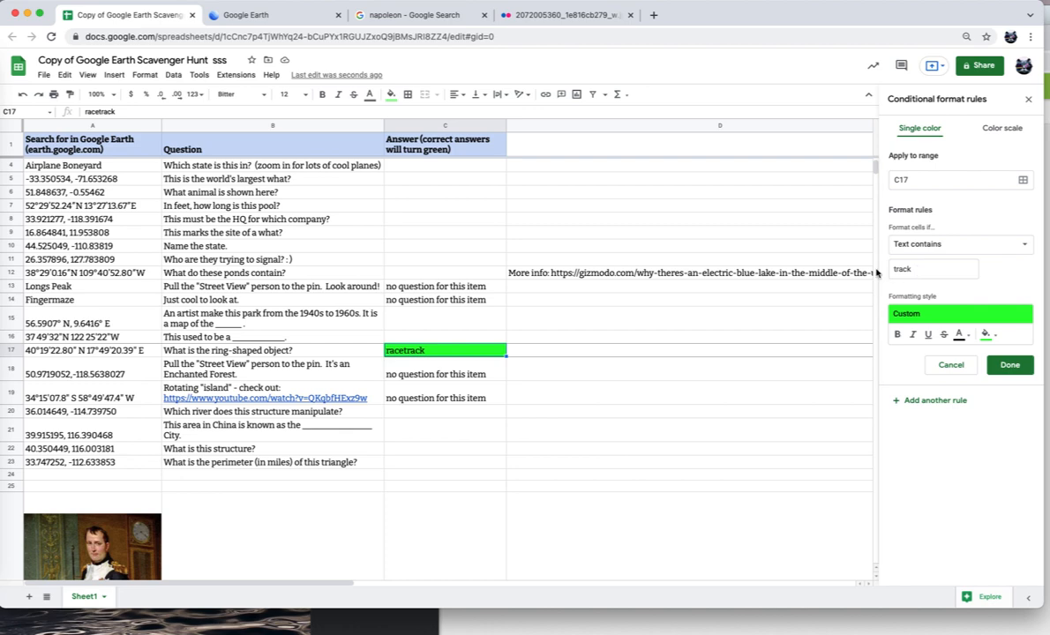
# - Choose bright green as the rule's fill color, save the rule and close the conditional formatting rules
pyautogui.click(986, 335)
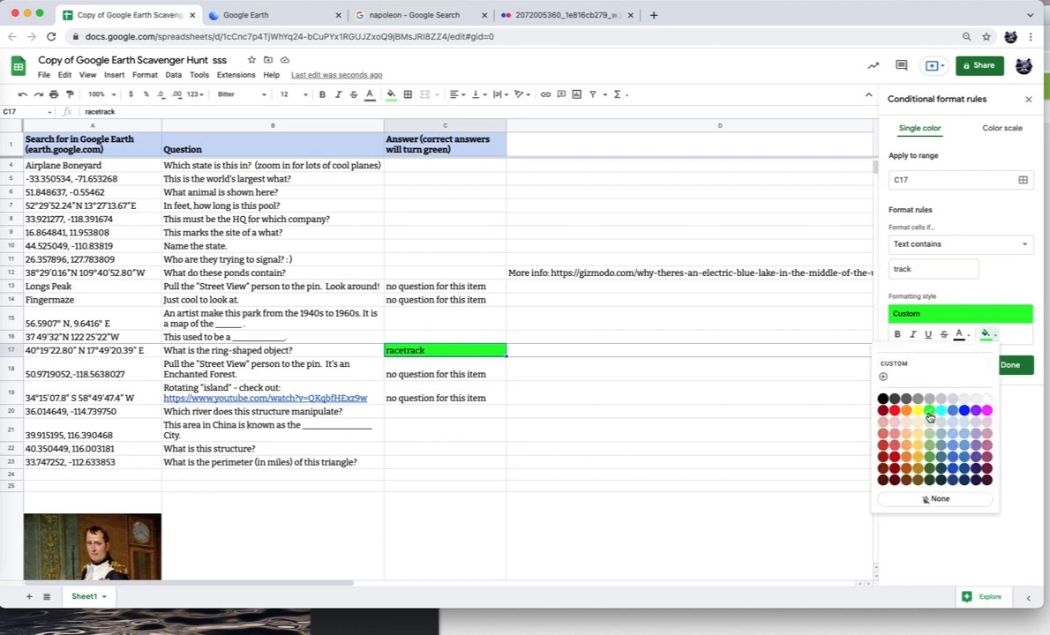
pyautogui.click(929, 415)
pyautogui.click(1011, 366)
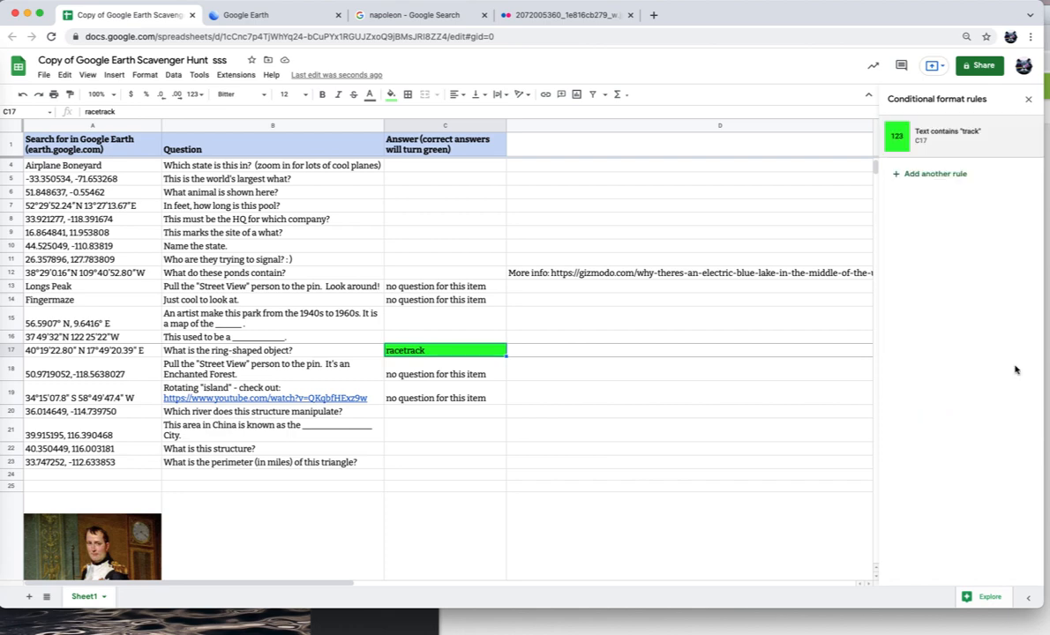
pyautogui.scroll(-1, 728, 350)
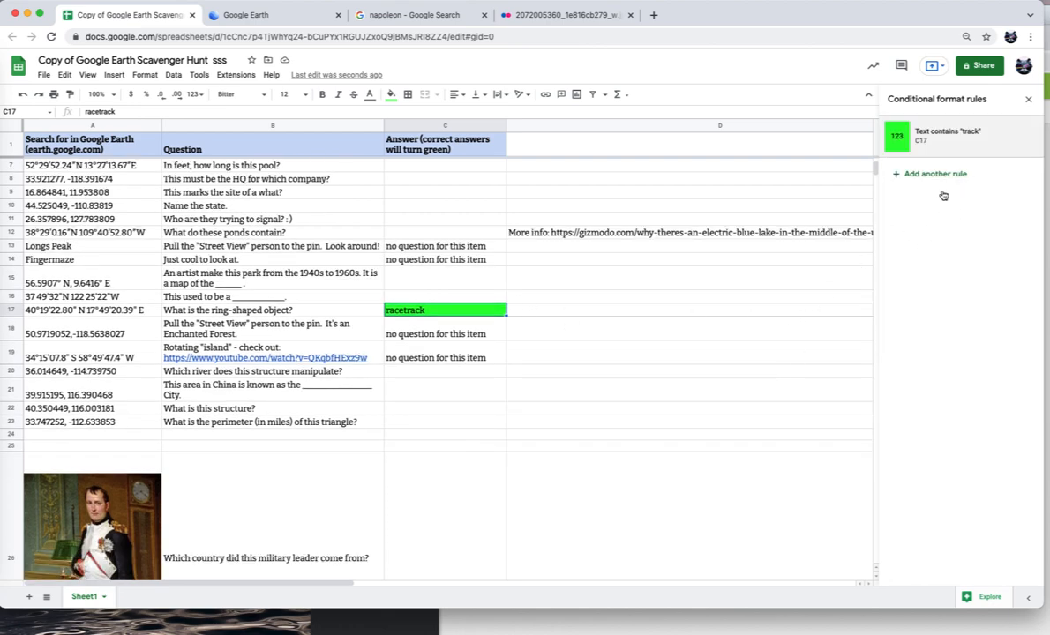
pyautogui.click(1028, 99)
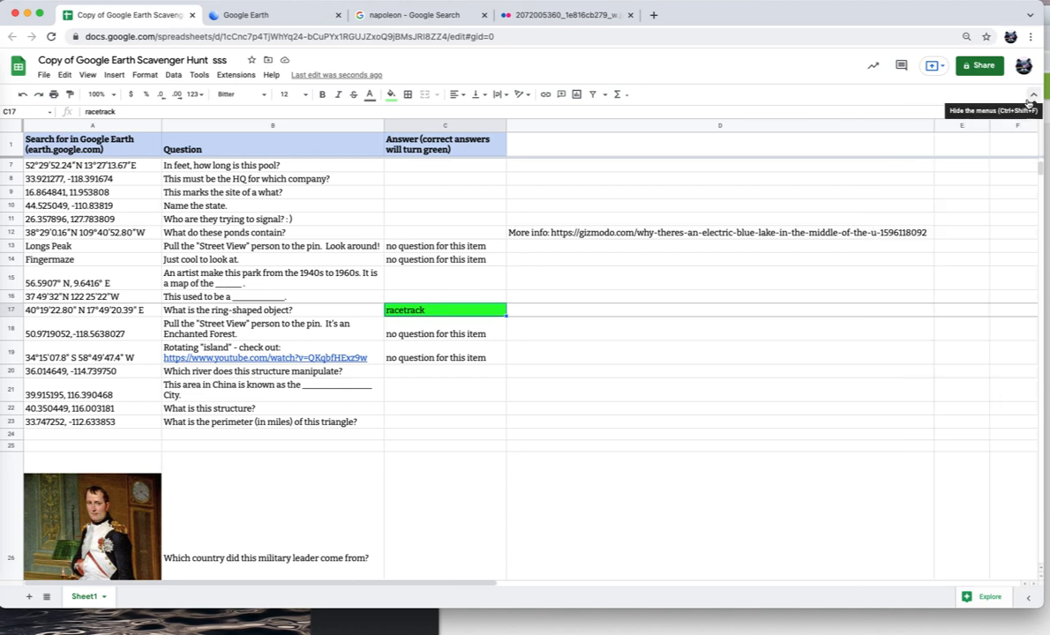
pyautogui.scroll(-4, 564, 441)
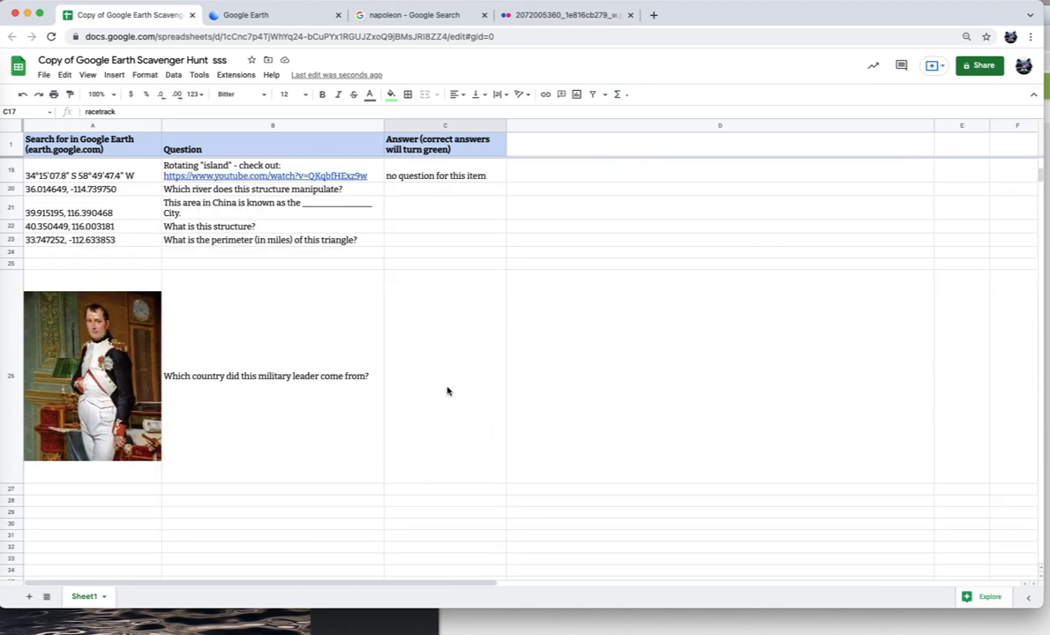
# - Add a conditional formatting rule to answer cell C26 with the condition Text contains "france"
pyautogui.click(443, 380)
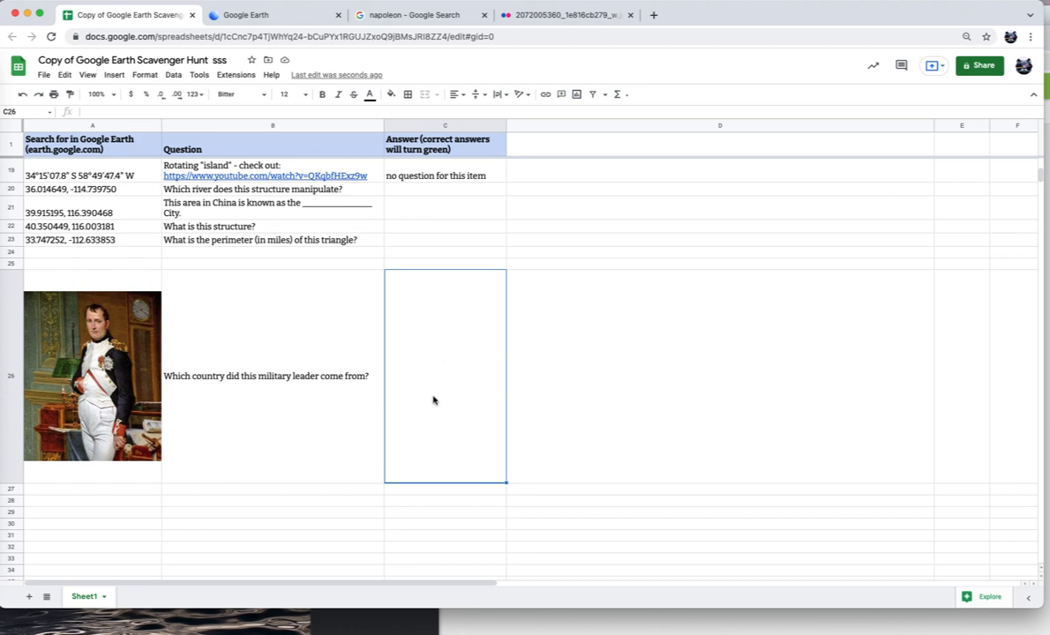
pyautogui.click(141, 75)
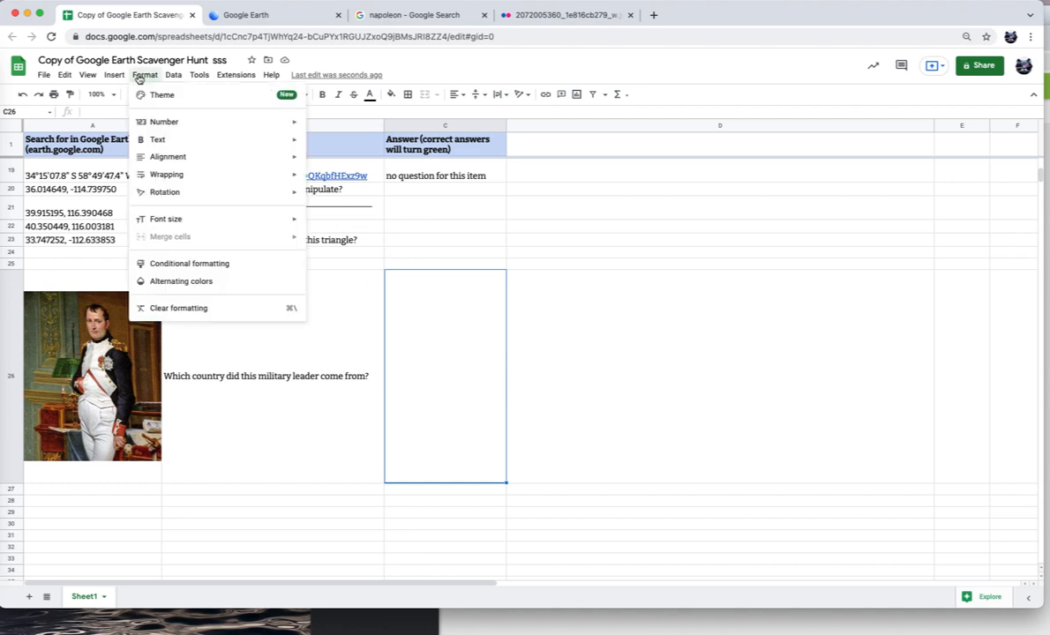
pyautogui.click(191, 264)
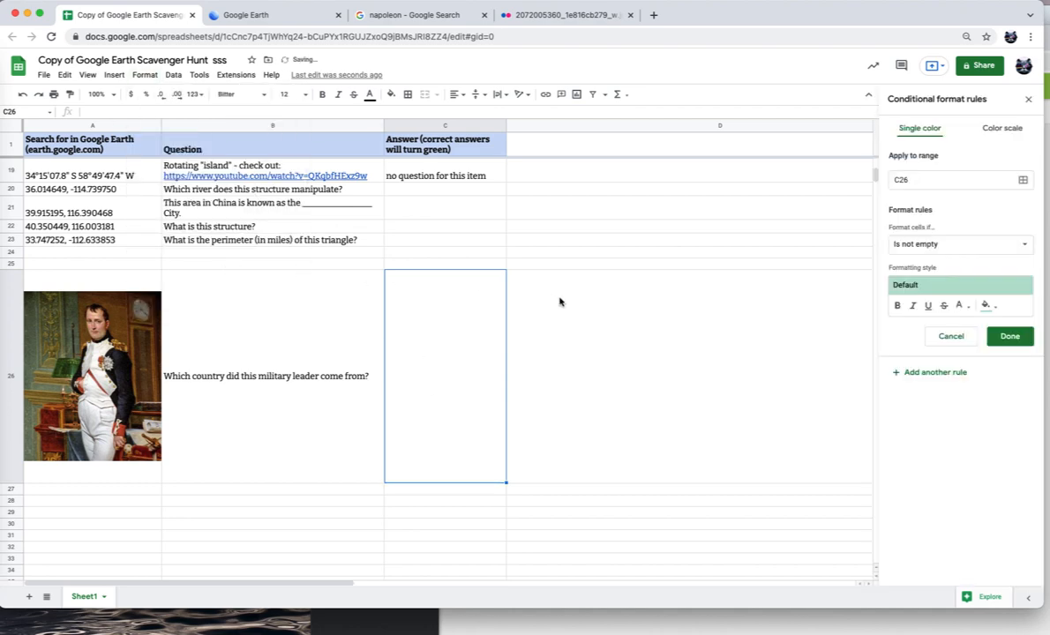
pyautogui.click(930, 246)
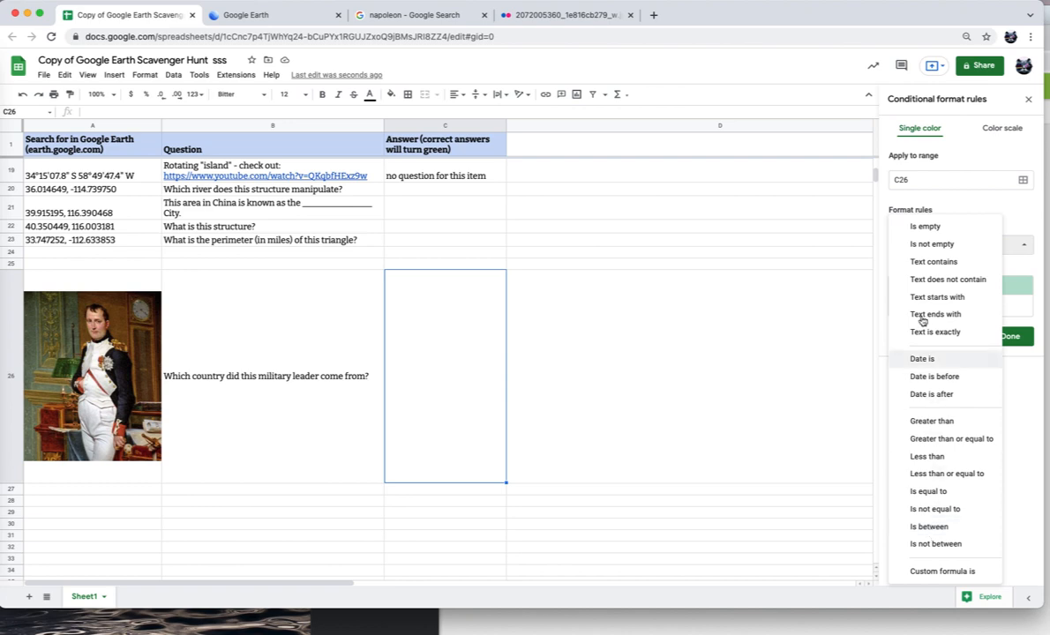
pyautogui.click(934, 262)
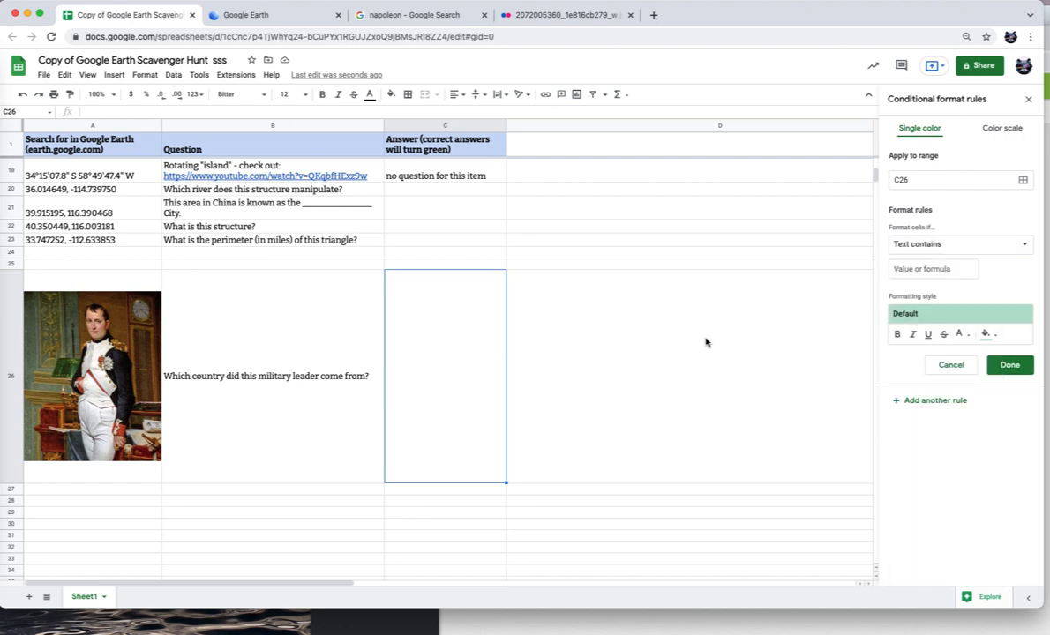
pyautogui.click(928, 267)
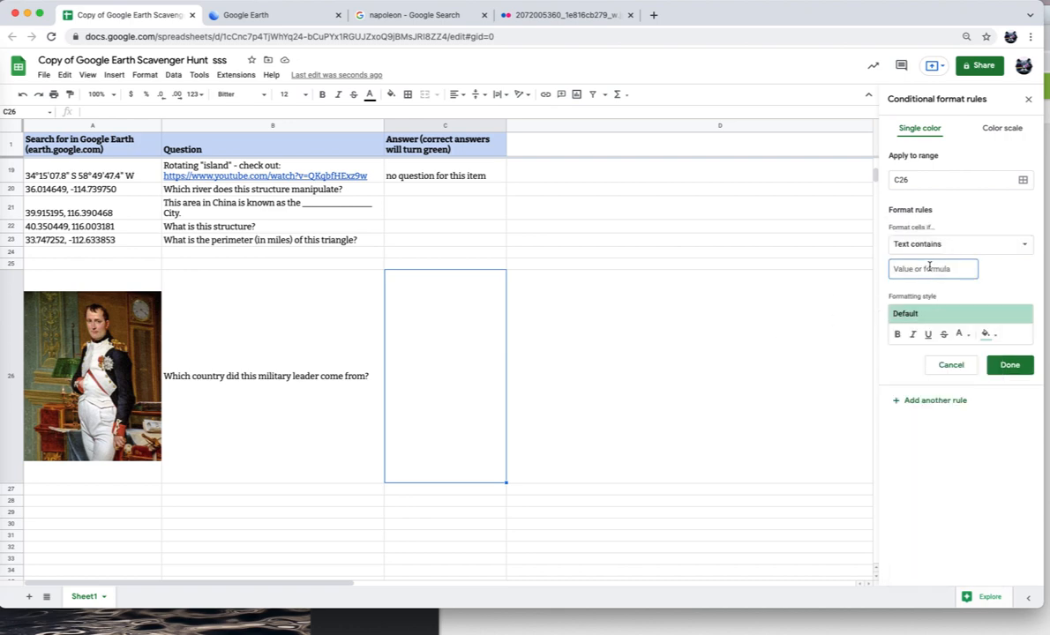
pyautogui.write('france')
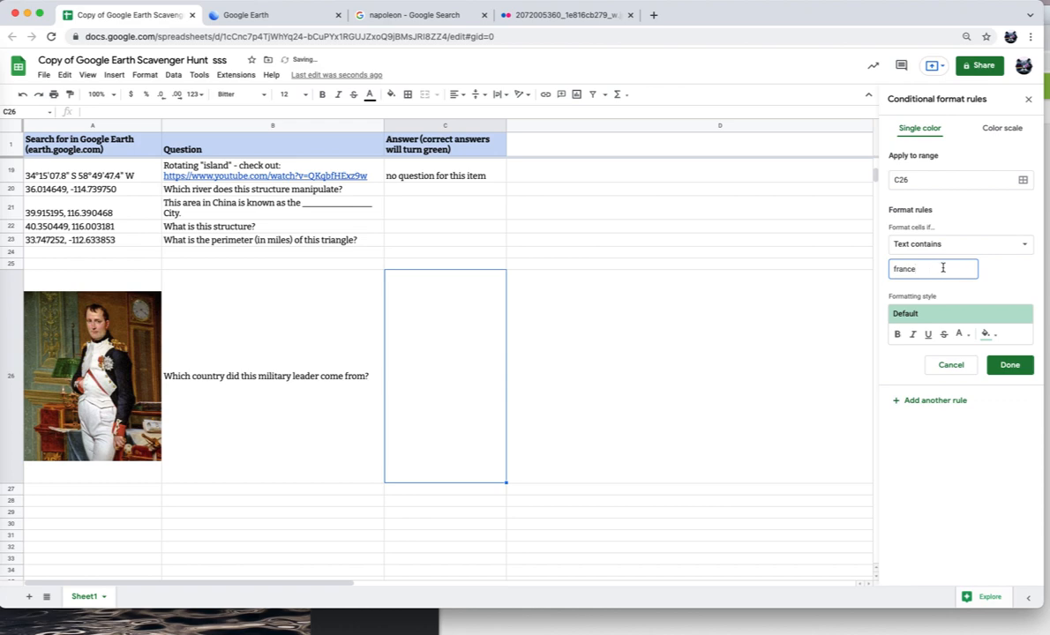
# - Set the C26 rule's fill color to bright green, look at the color scale options and save the single-color rule
pyautogui.click(986, 334)
pyautogui.click(932, 410)
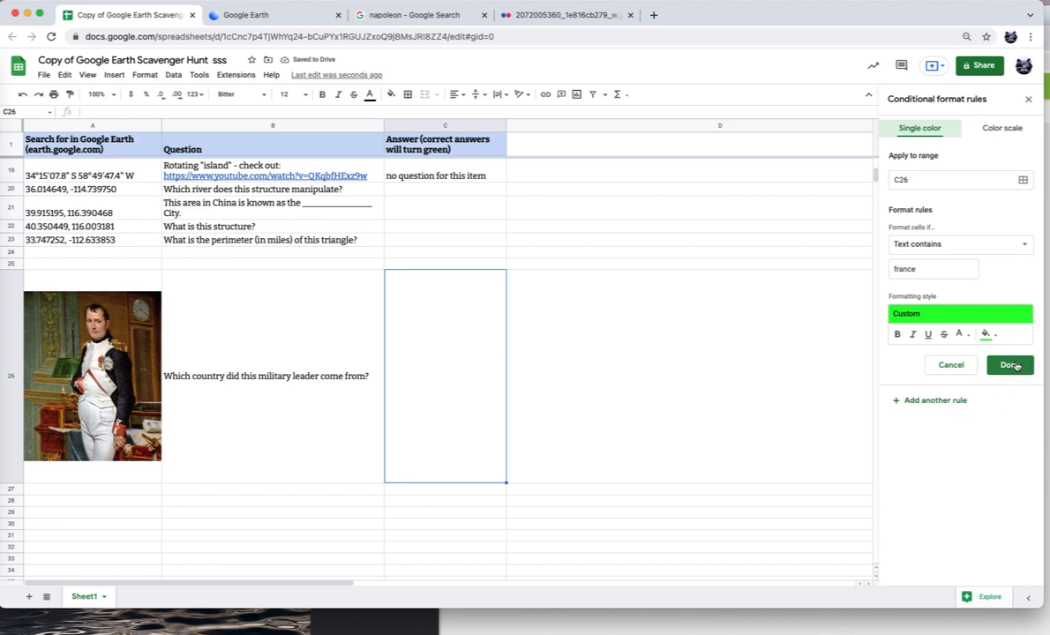
pyautogui.click(1006, 130)
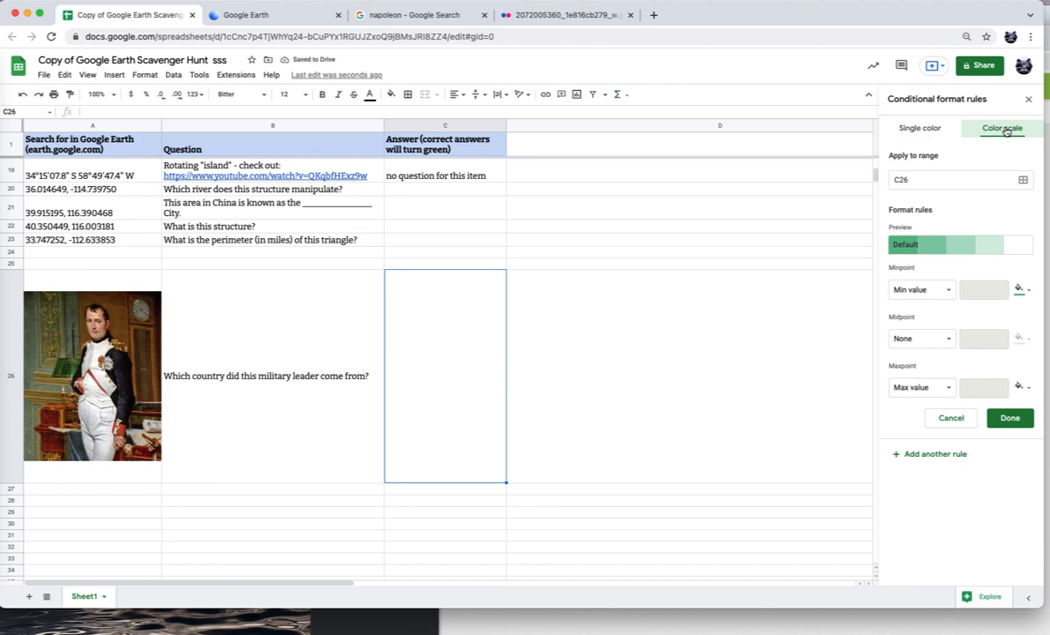
pyautogui.click(932, 130)
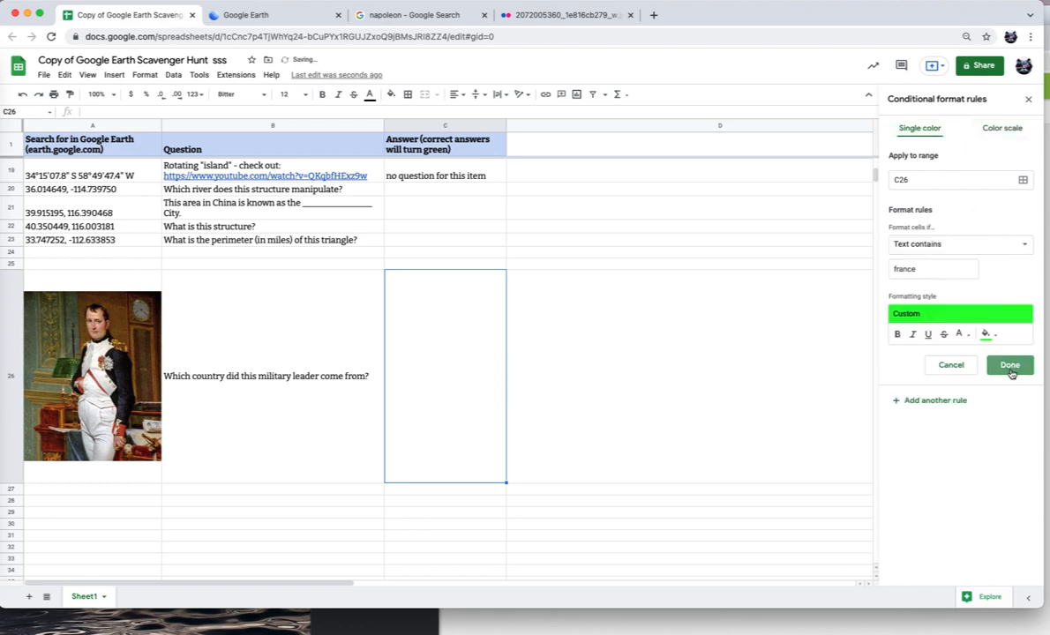
pyautogui.click(995, 362)
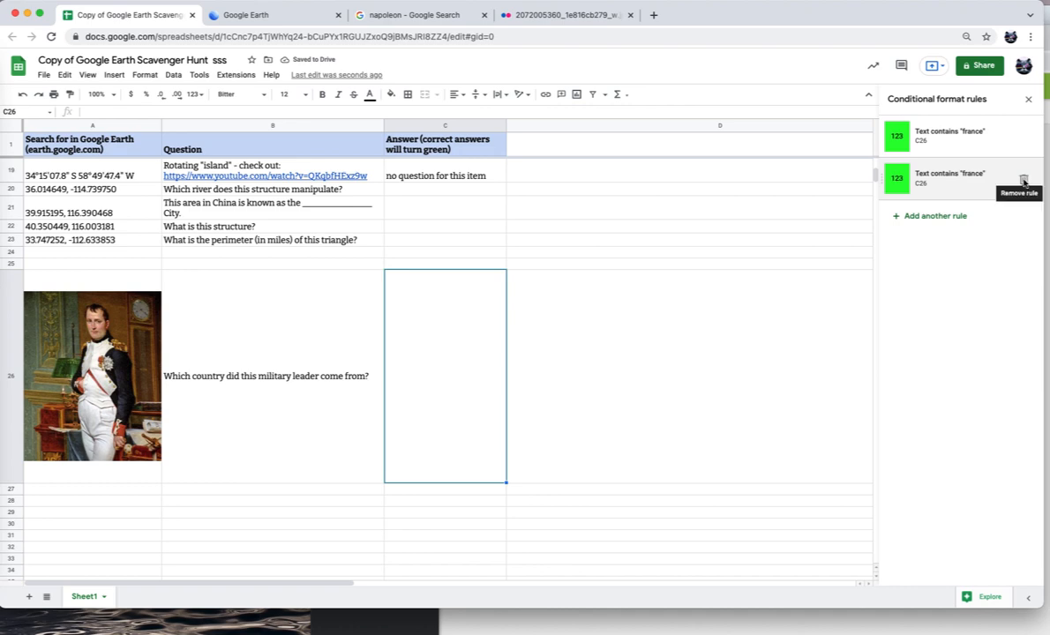
# - Remove the duplicate "france" rule from cell C26 and close the conditional formatting rules
pyautogui.click(1023, 179)
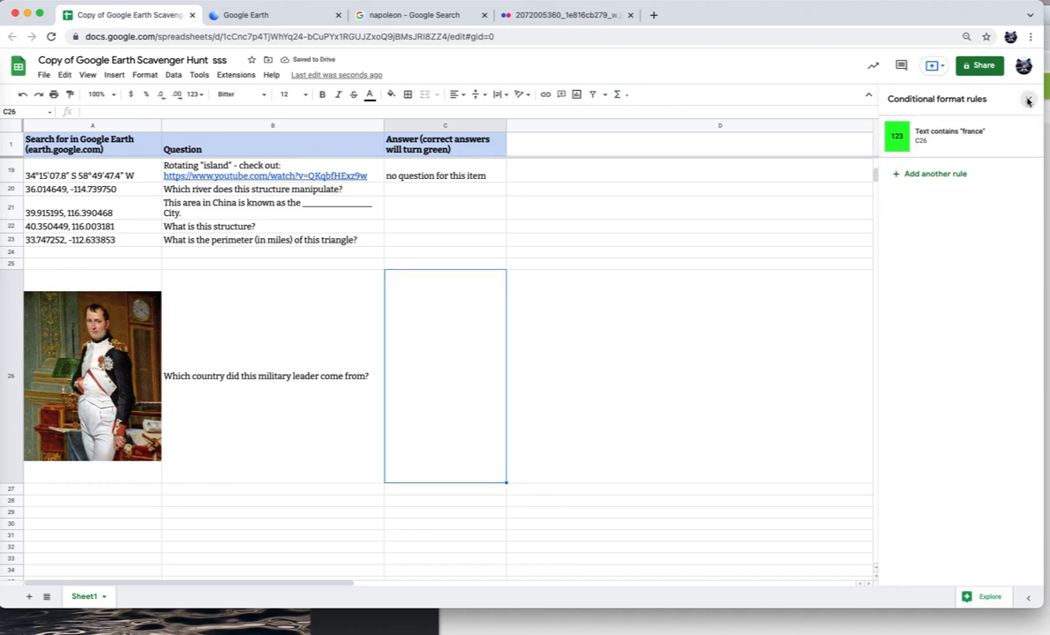
pyautogui.click(1028, 103)
pyautogui.click(199, 495)
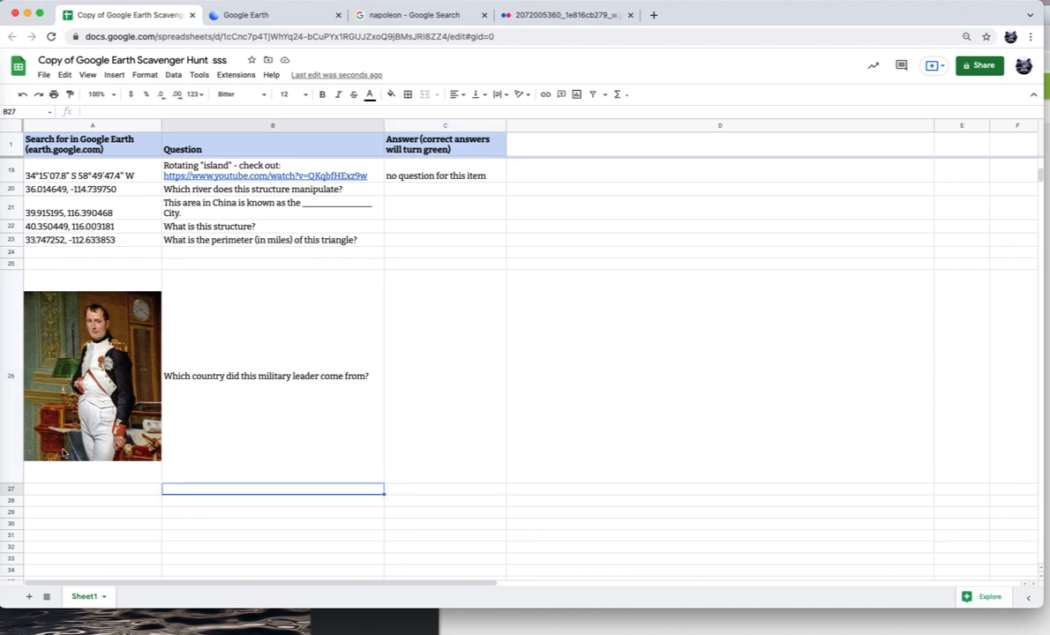
# - Enter "France" in answer cell C26 to test the conditional formatting
pyautogui.click(420, 391)
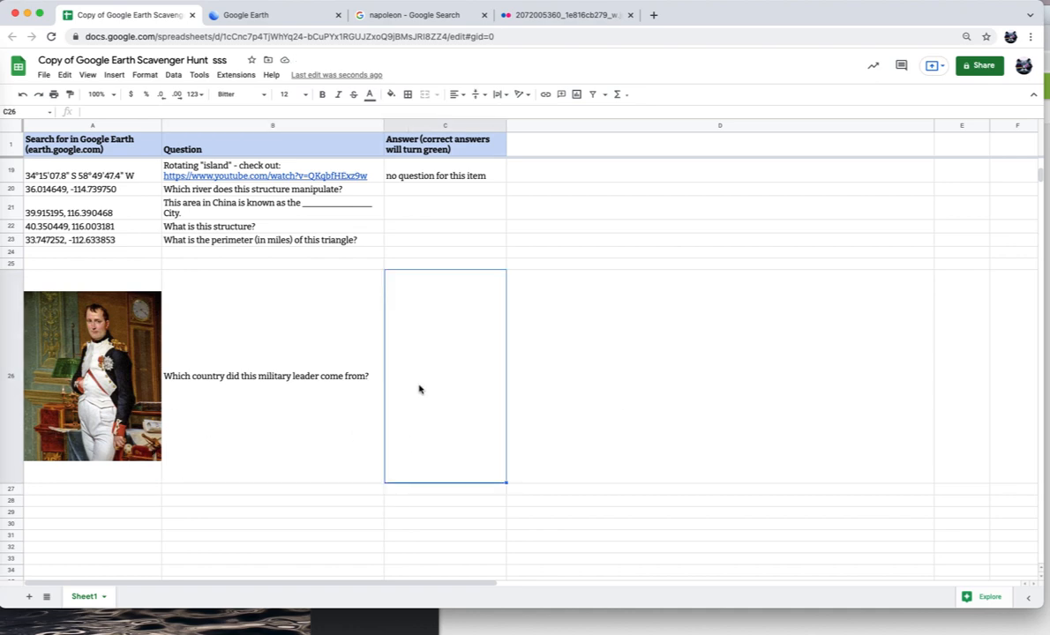
pyautogui.write('Fran')
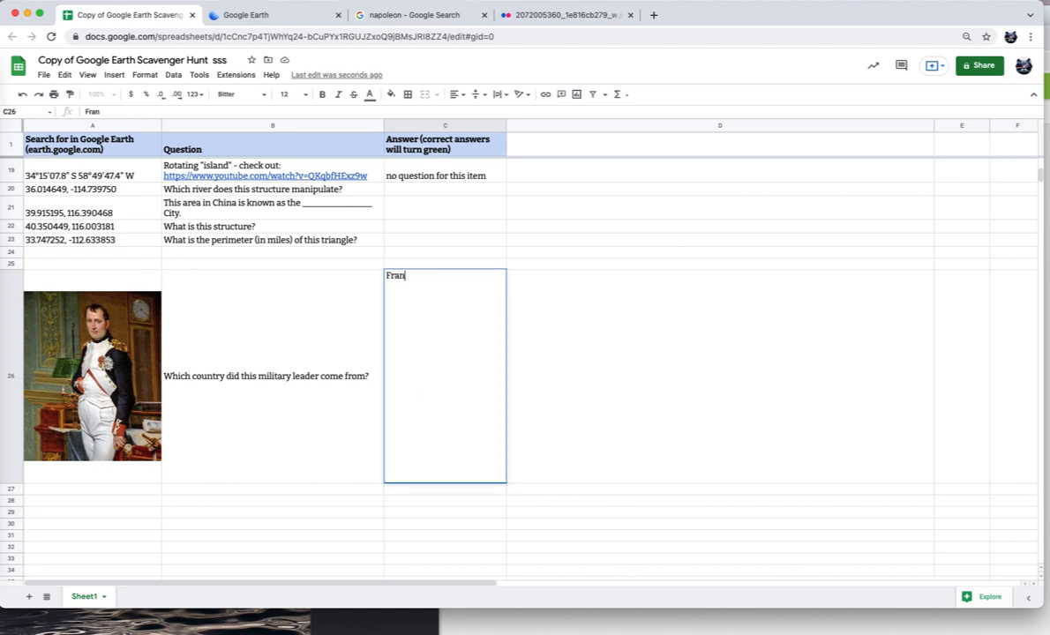
pyautogui.write('ce')
pyautogui.press('Return')
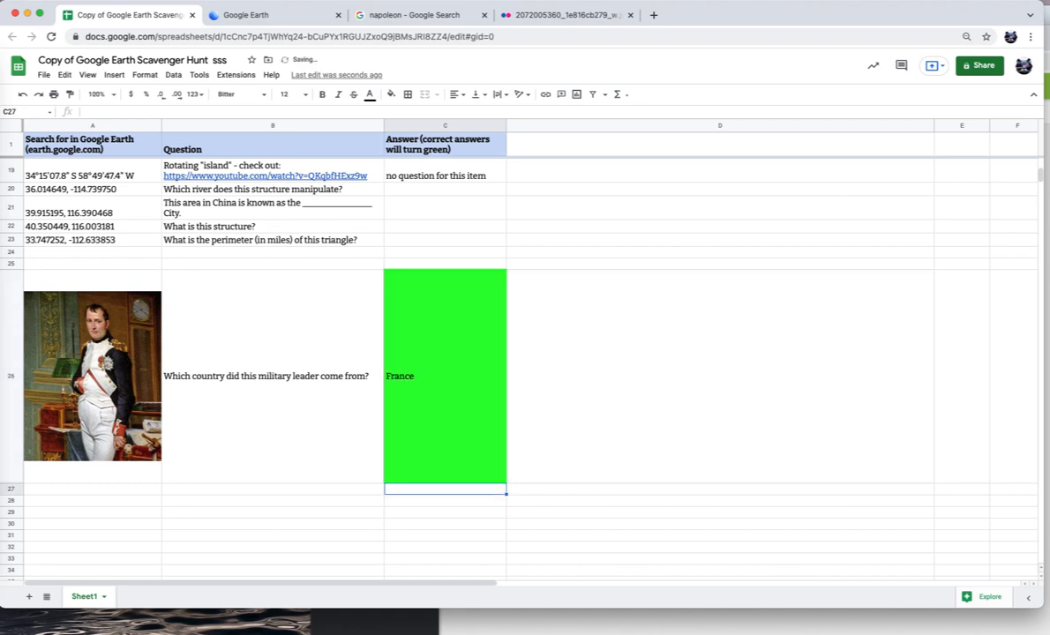
# - Set the font size of the whole of row 27 to 36
pyautogui.click(73, 489)
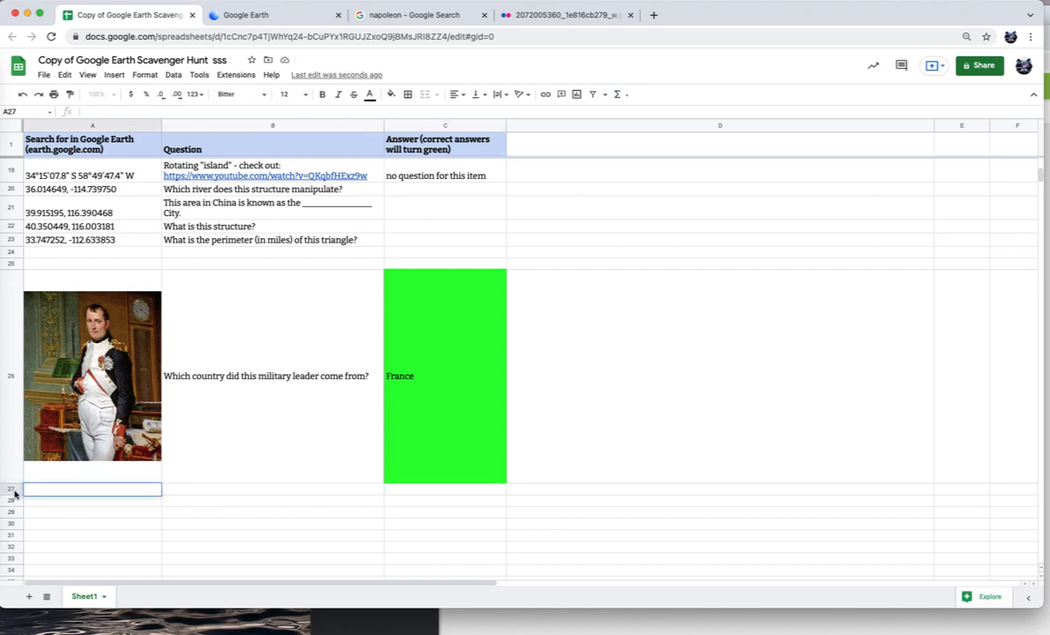
pyautogui.click(11, 489)
pyautogui.click(303, 94)
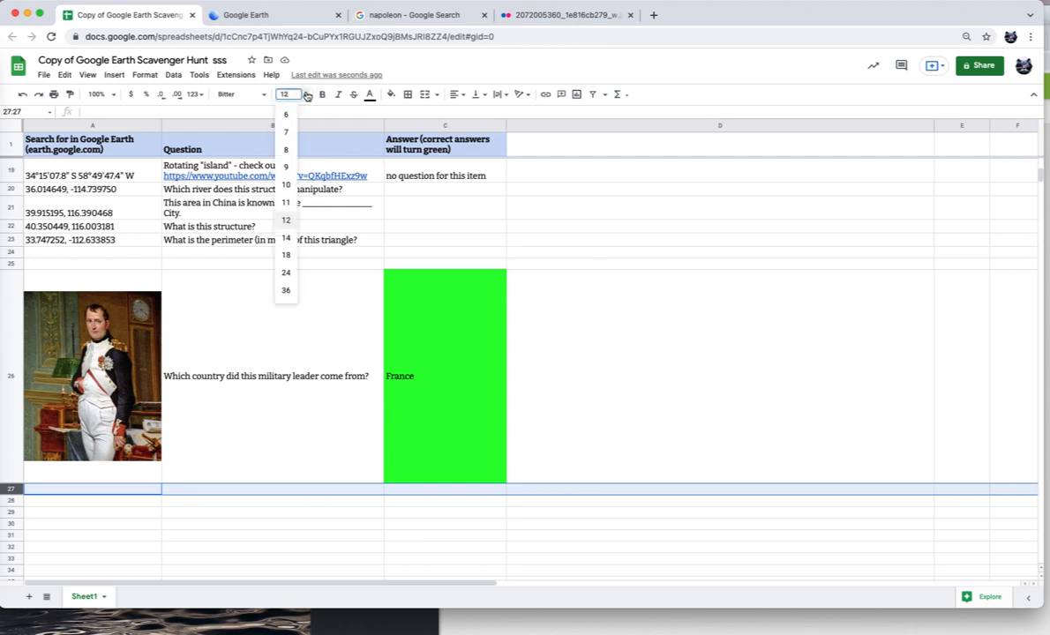
pyautogui.click(285, 272)
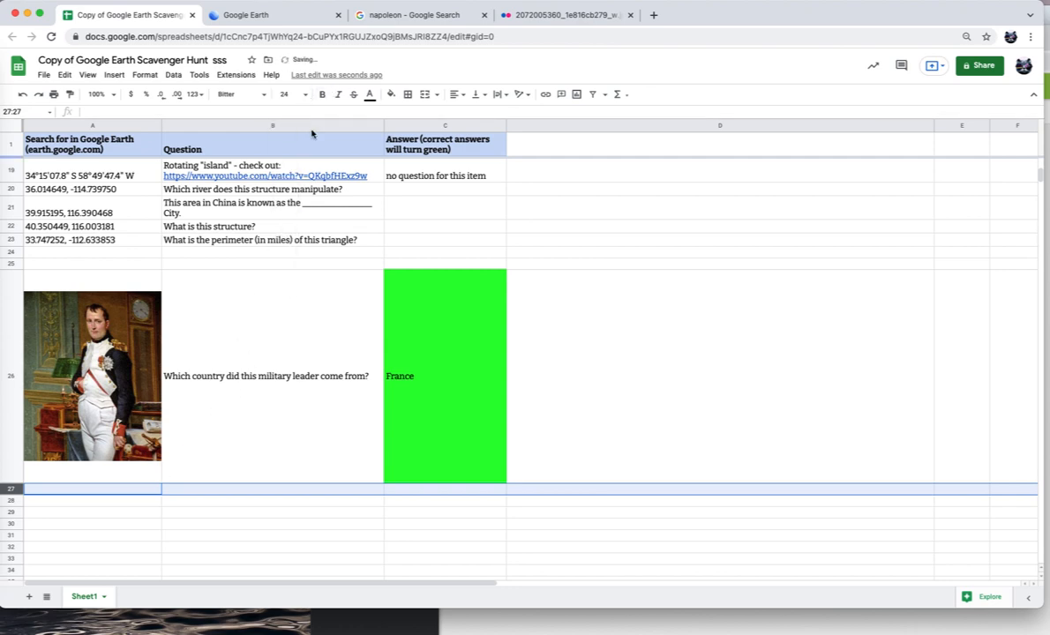
pyautogui.click(302, 93)
pyautogui.click(286, 291)
# - Write the question "What is the square root of 81?" in cell A27
pyautogui.click(47, 494)
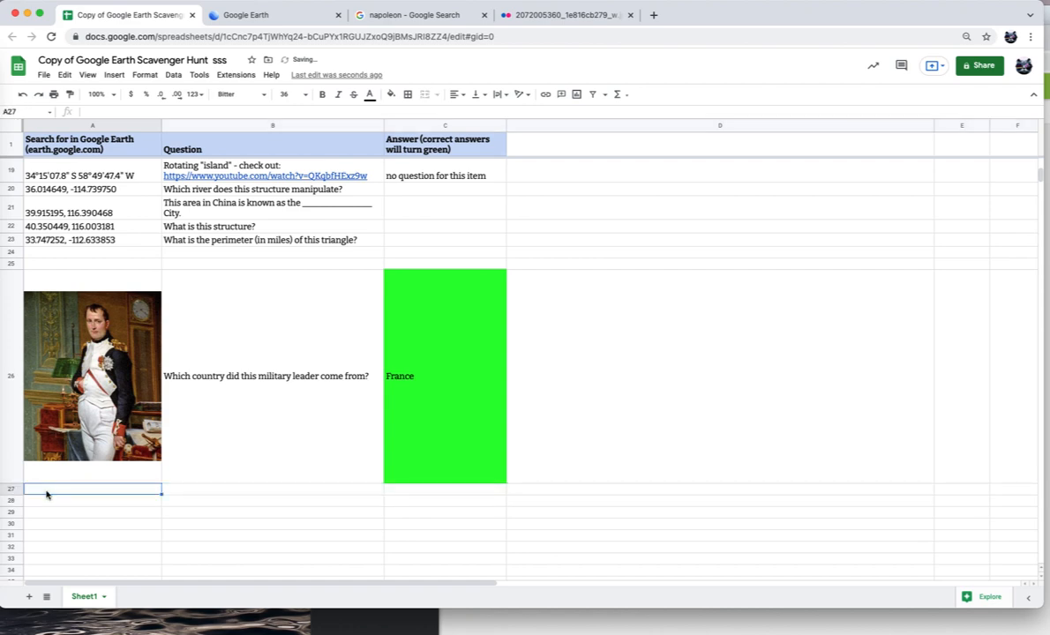
pyautogui.write('What is the')
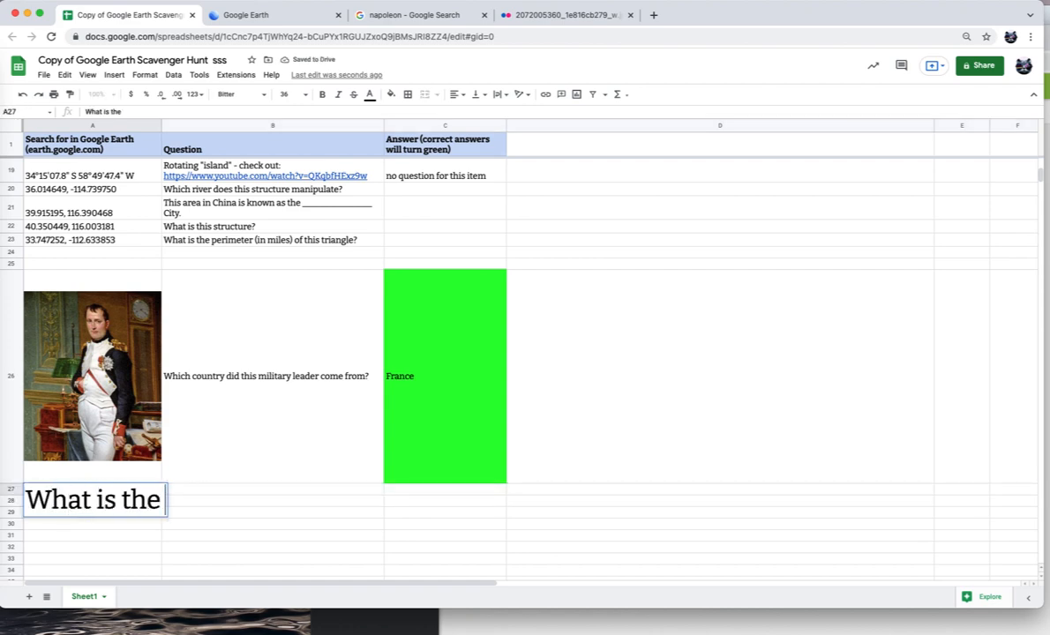
pyautogui.write(' s')
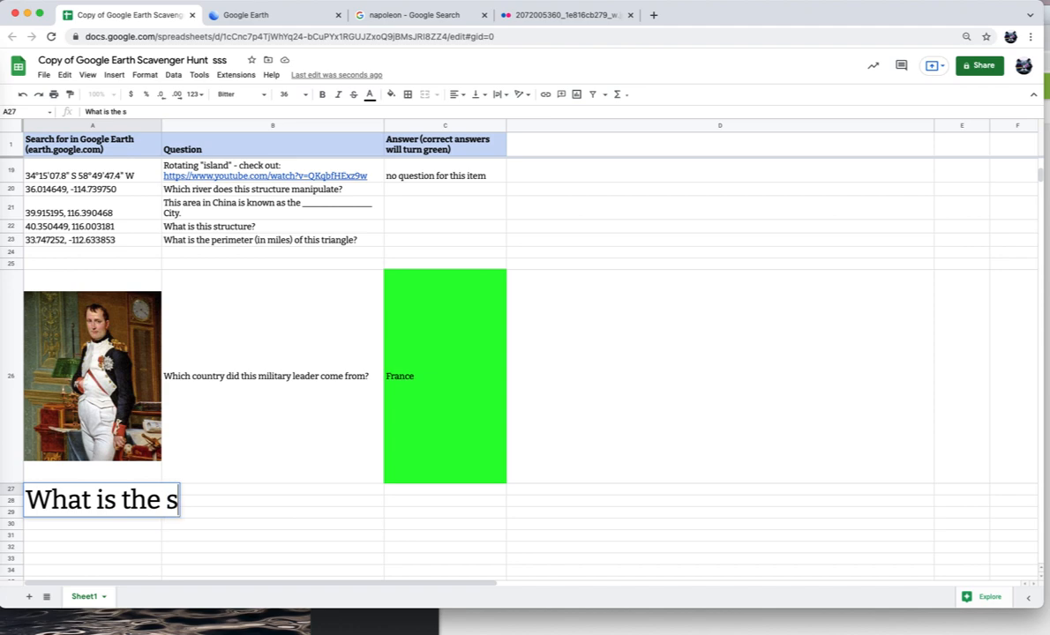
pyautogui.write('quare r')
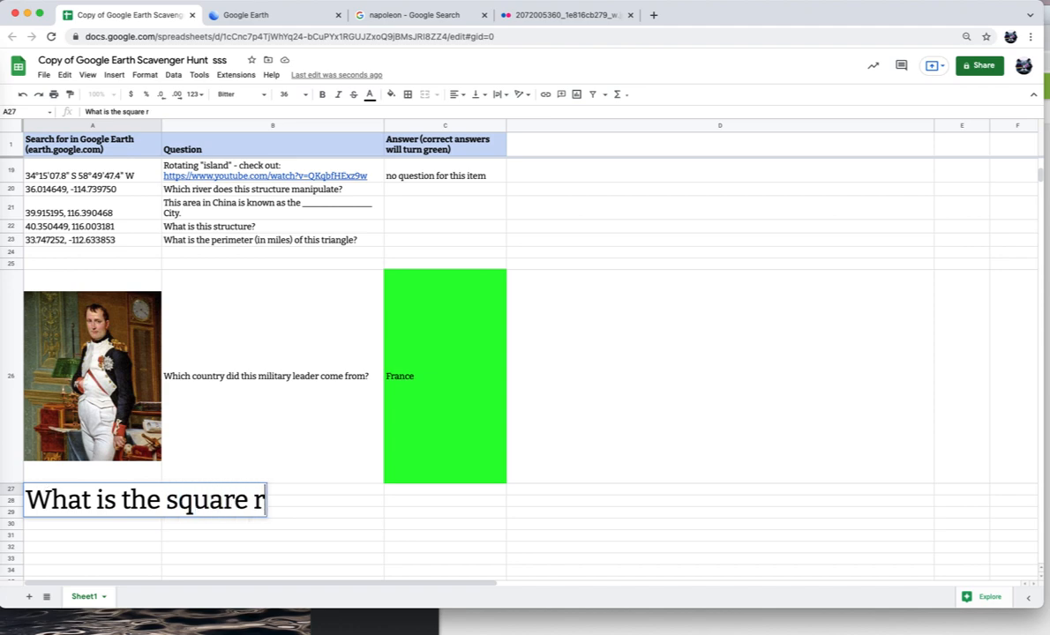
pyautogui.write('oot of 8')
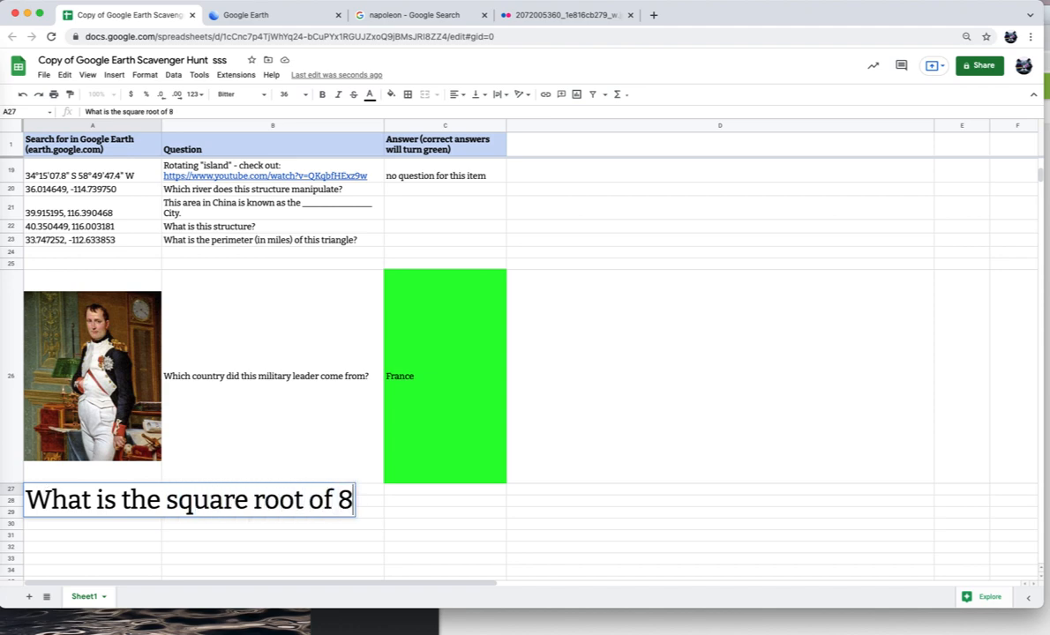
pyautogui.write('1?')
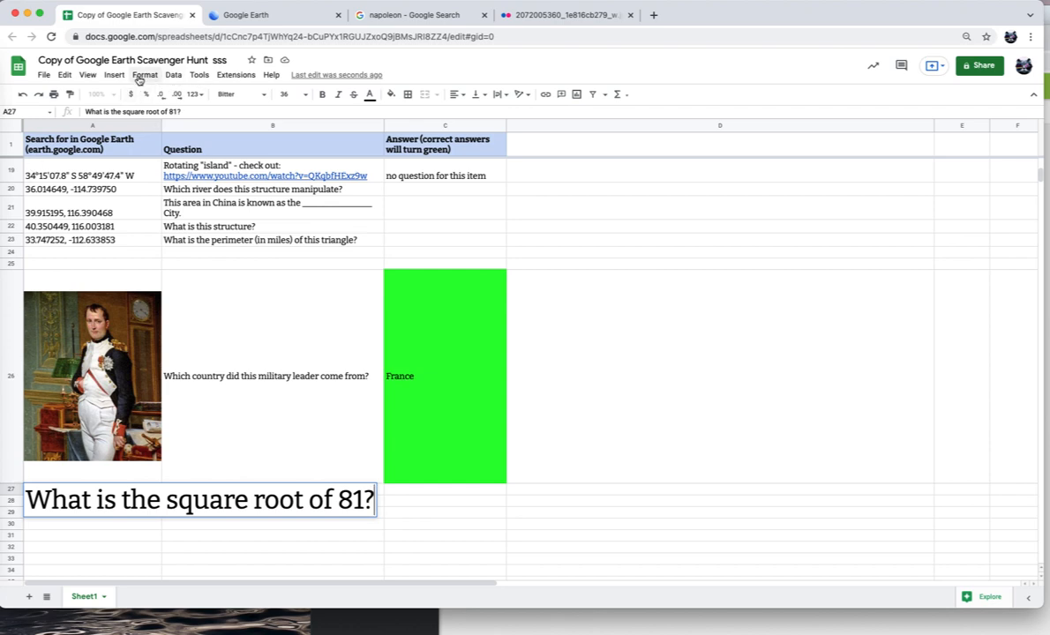
# - Commit the question in cell A27 and set its text wrapping to Wrap
pyautogui.click(139, 75)
pyautogui.click(145, 76)
pyautogui.click(149, 76)
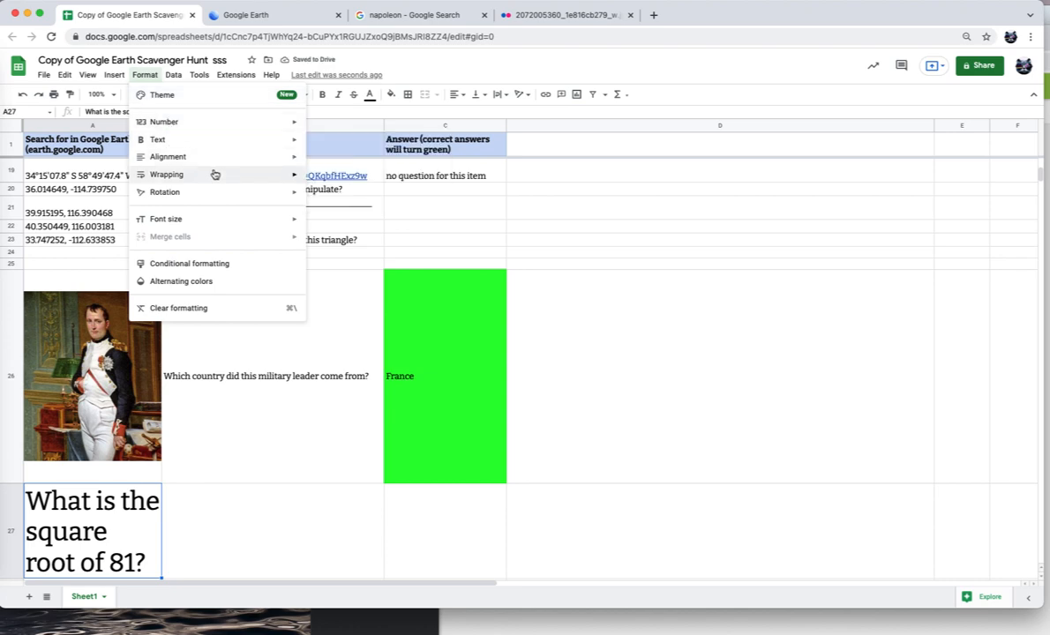
pyautogui.moveTo(214, 174)
pyautogui.click(328, 196)
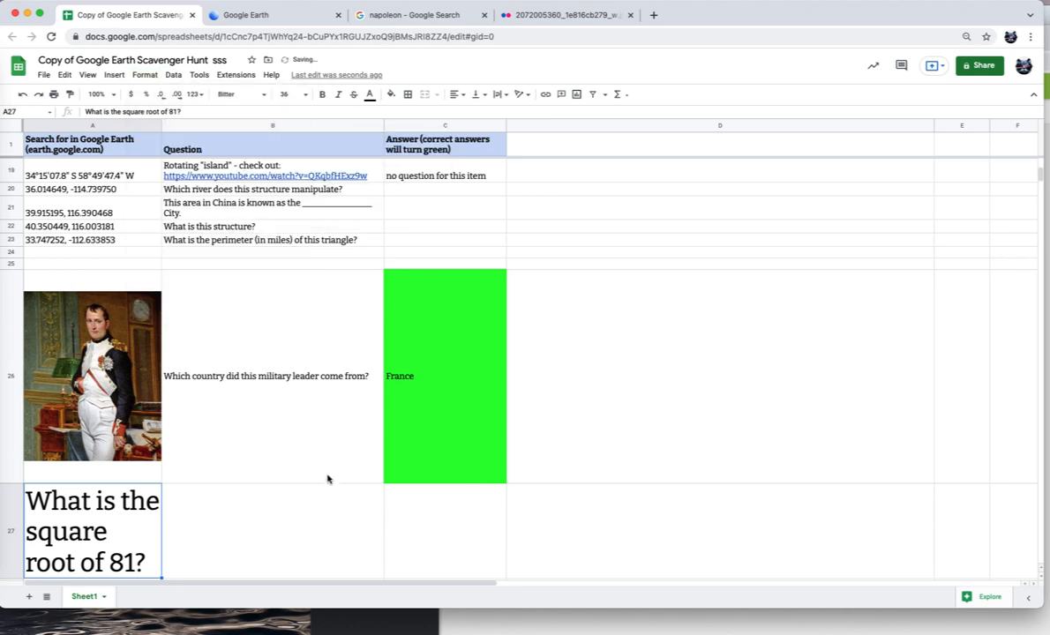
pyautogui.click(318, 503)
pyautogui.doubleClick(293, 520)
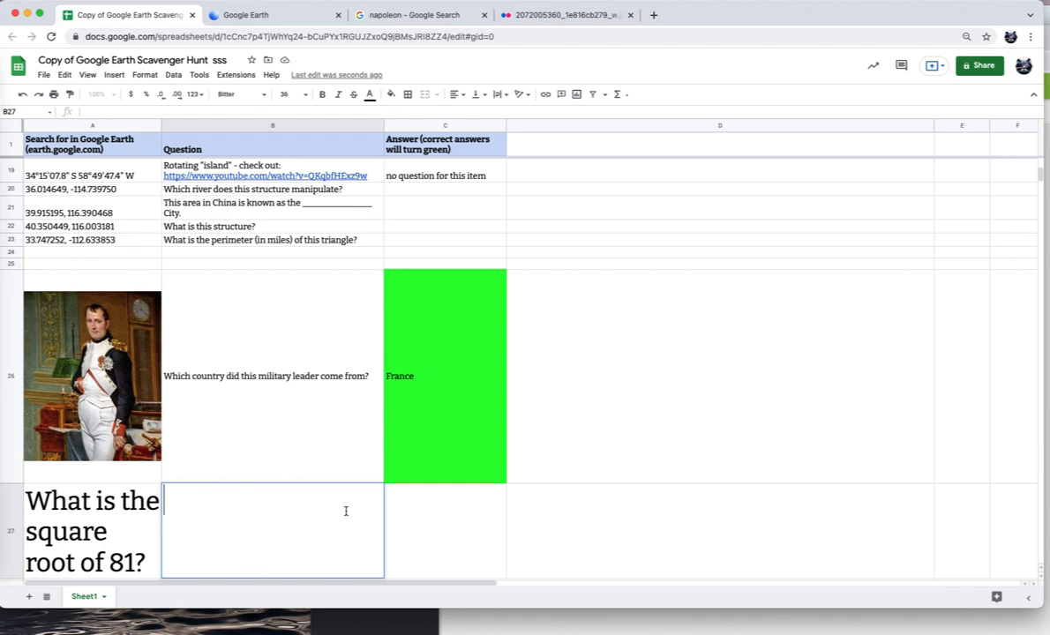
# - Add a conditional formatting rule to cell C27 that fills it bright green when the value is equal to 9
pyautogui.click(420, 531)
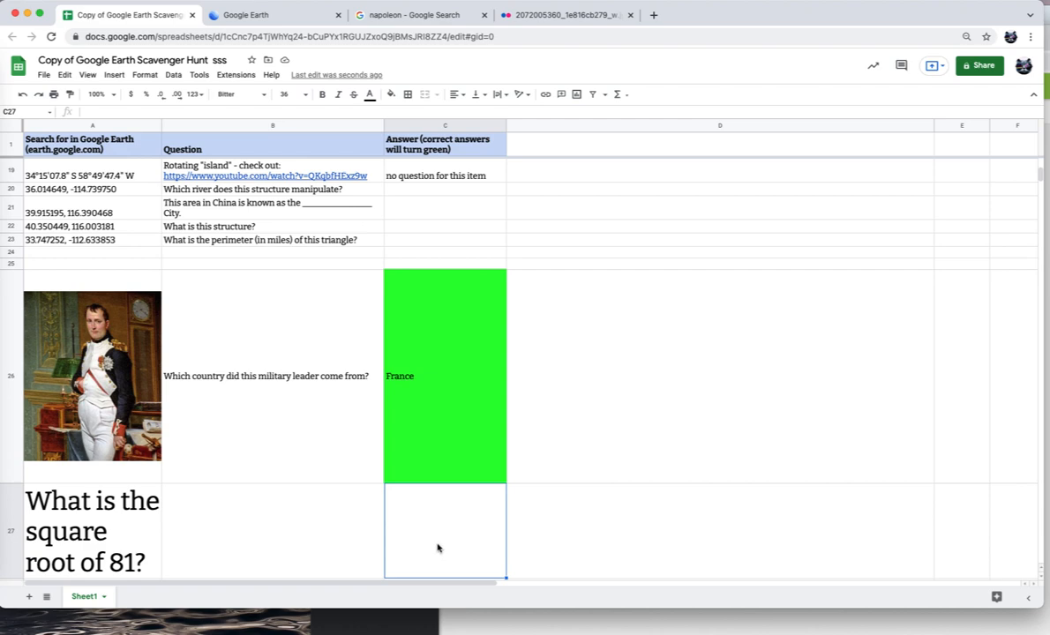
pyautogui.click(145, 75)
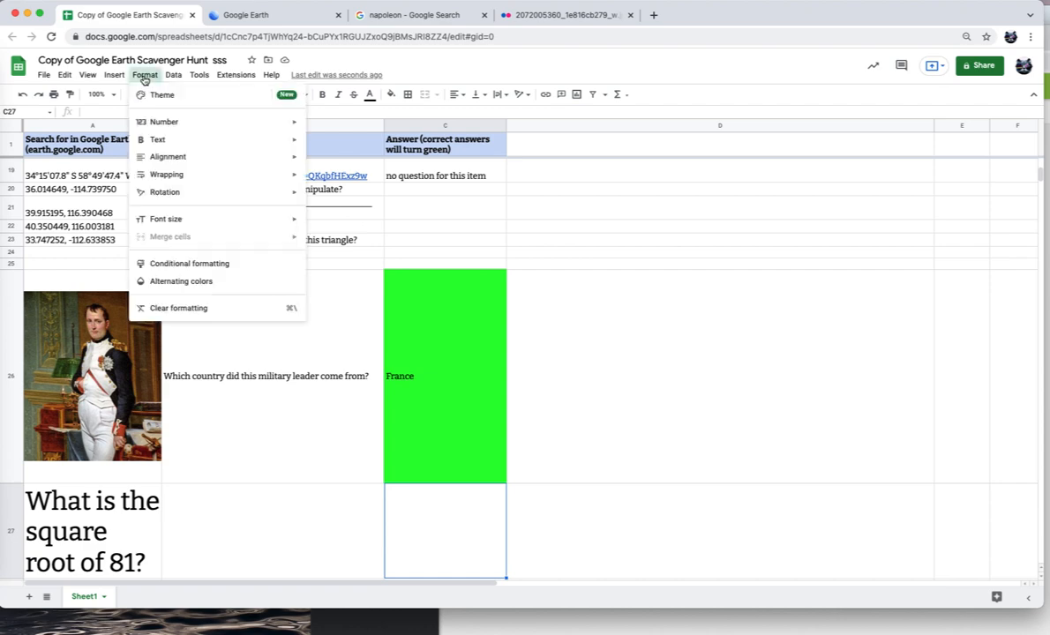
pyautogui.click(163, 265)
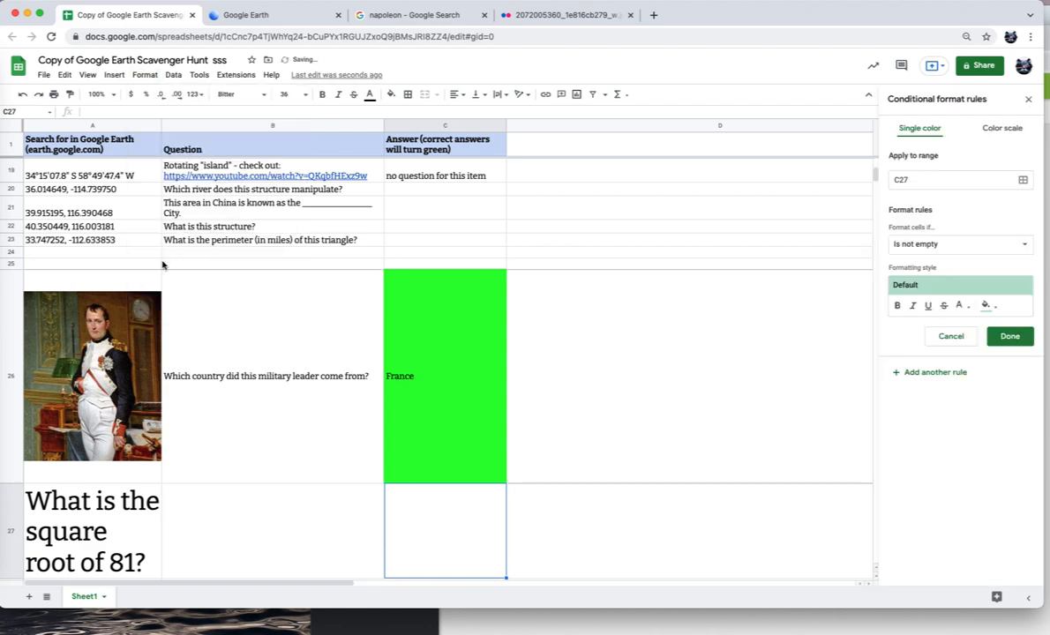
pyautogui.click(941, 246)
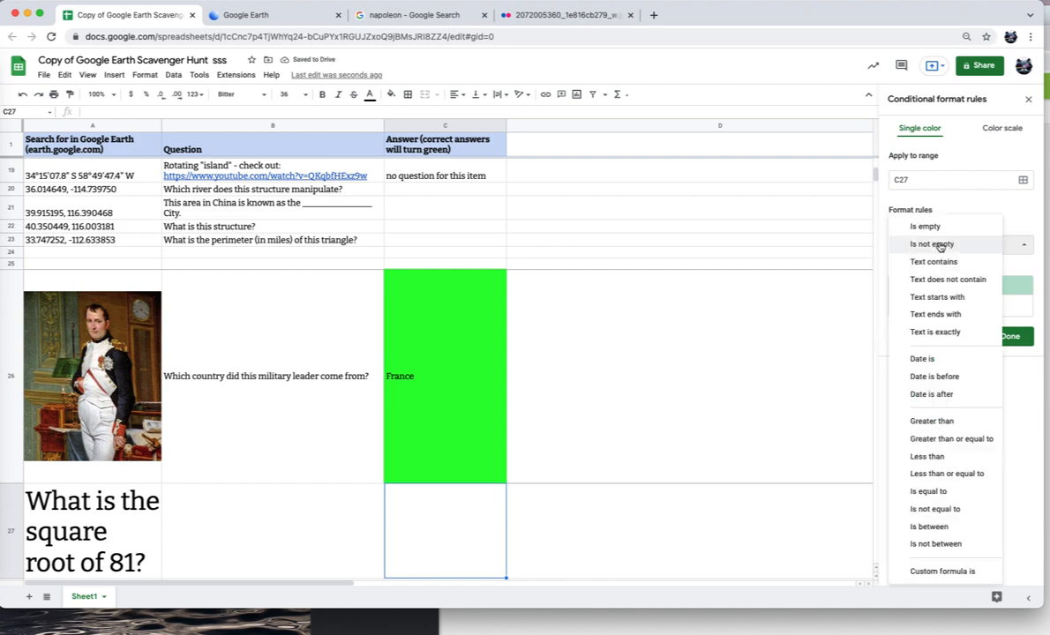
pyautogui.click(930, 491)
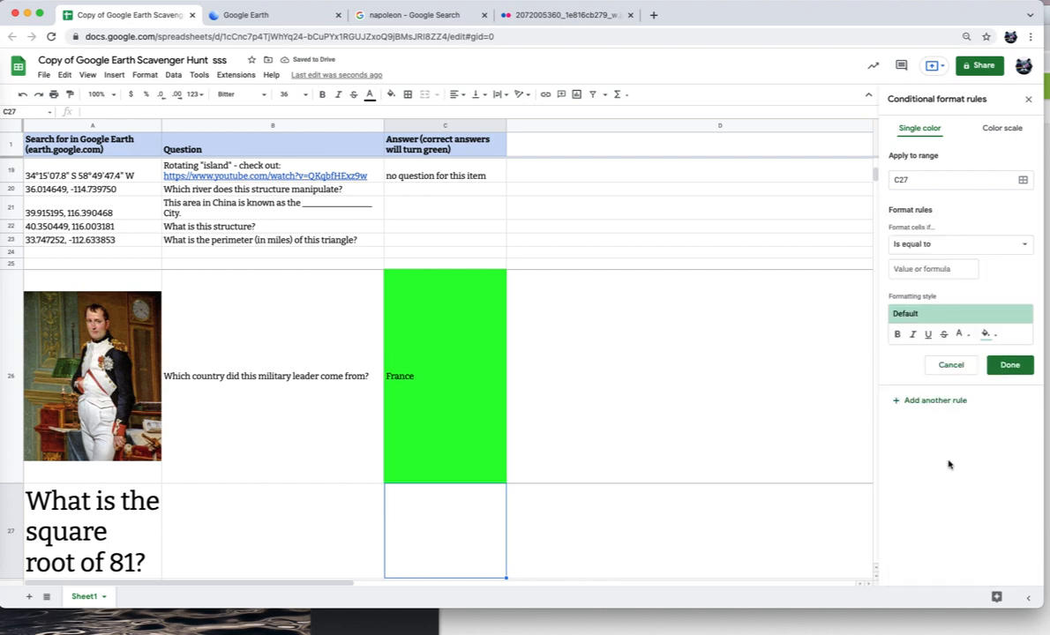
pyautogui.click(942, 270)
pyautogui.write('9')
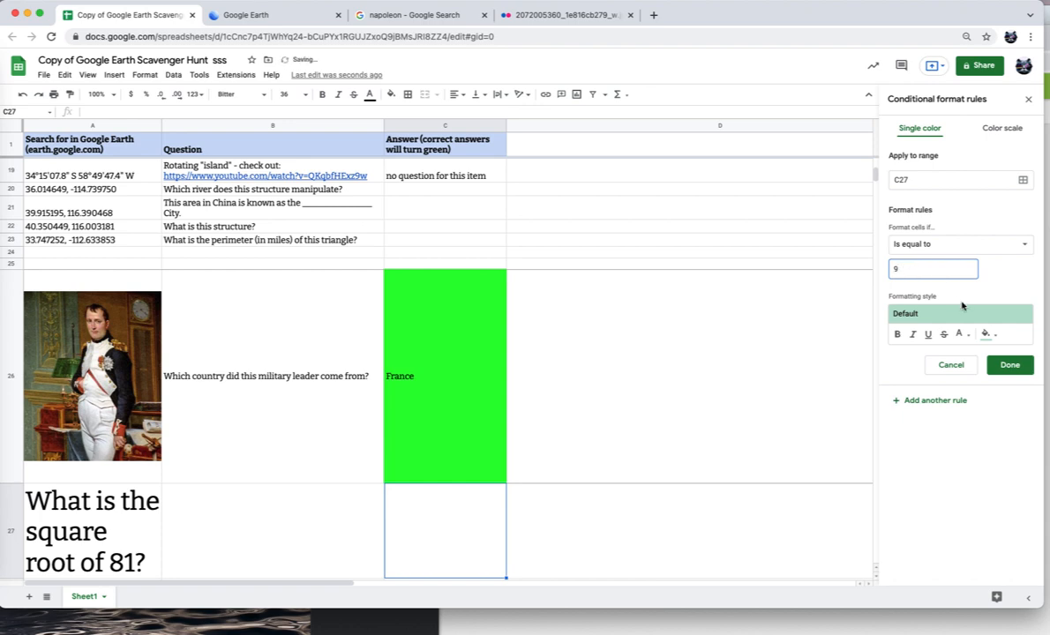
pyautogui.click(987, 335)
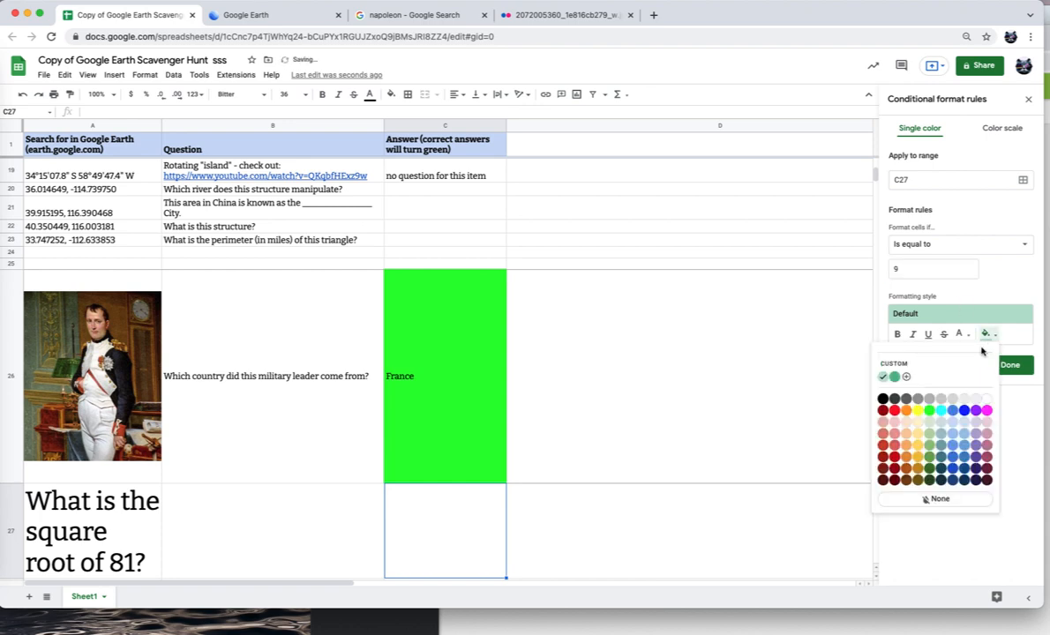
pyautogui.click(929, 410)
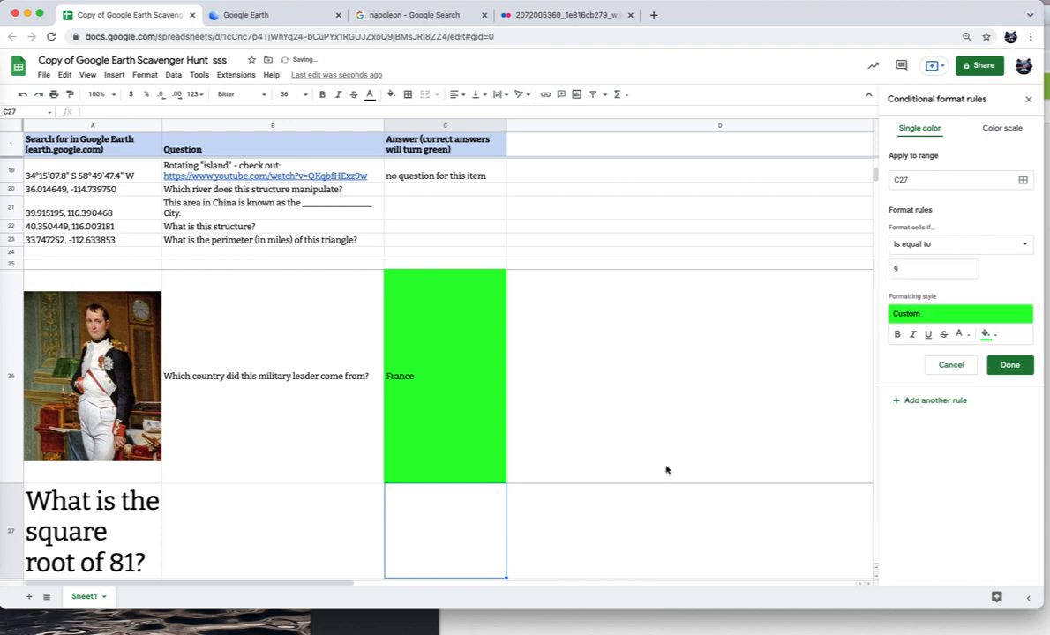
pyautogui.click(1008, 366)
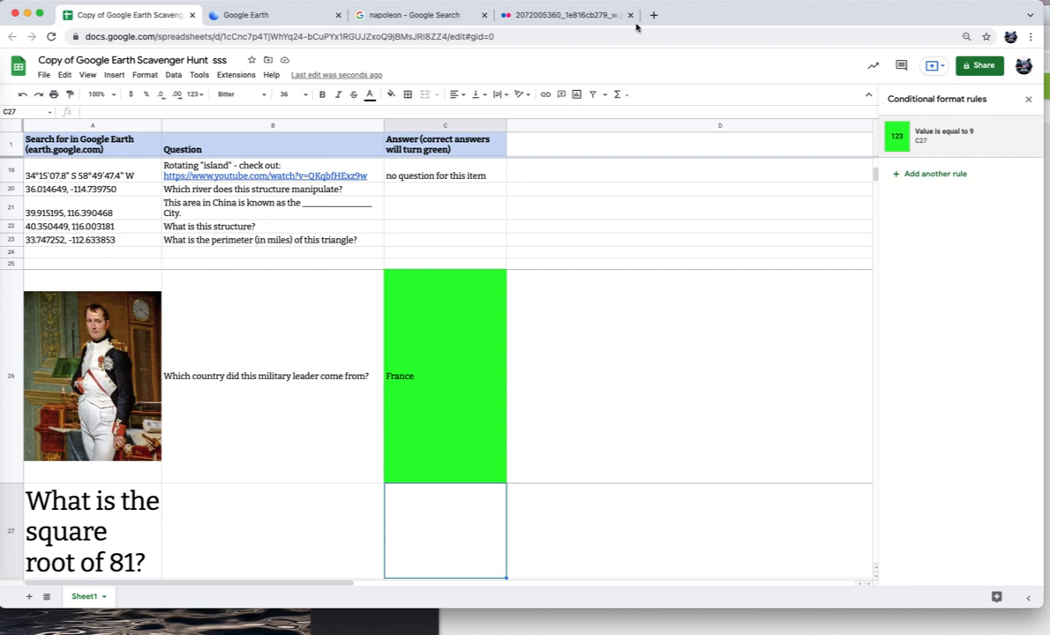
# - Switch to Google Earth and search for "missle site greeley"
pyautogui.click(294, 19)
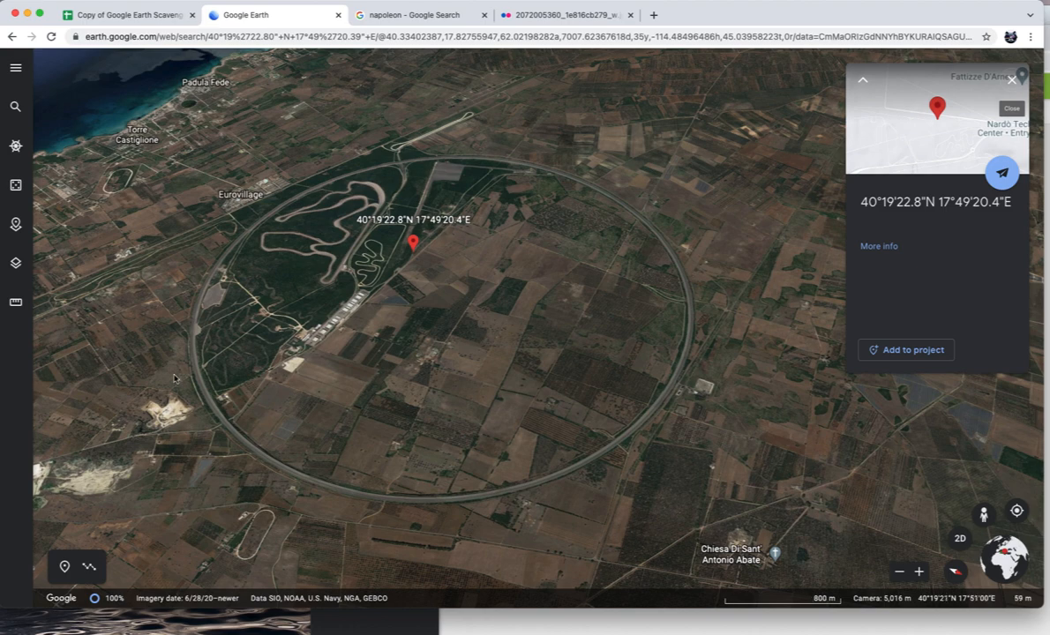
pyautogui.click(14, 106)
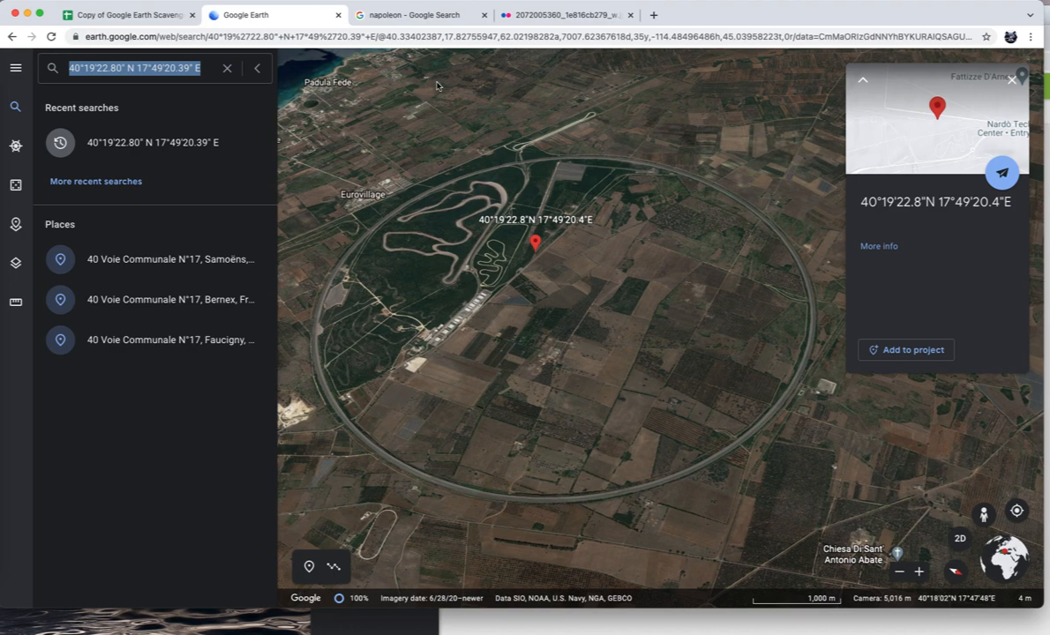
pyautogui.write('Color')
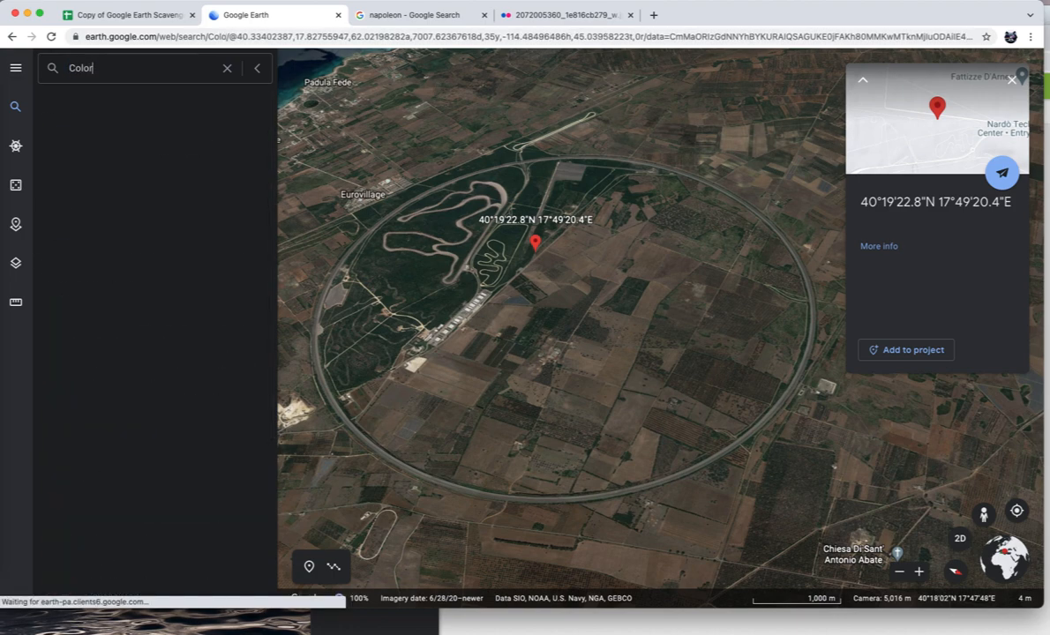
pyautogui.write('ado State')
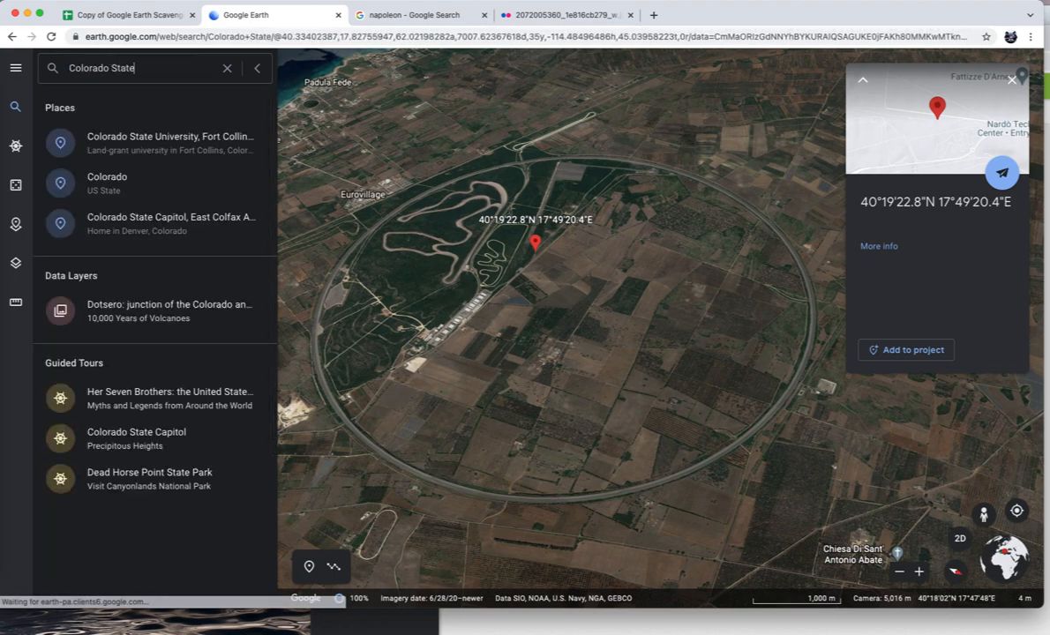
pyautogui.press('super+a')
pyautogui.write('missle site greeley')
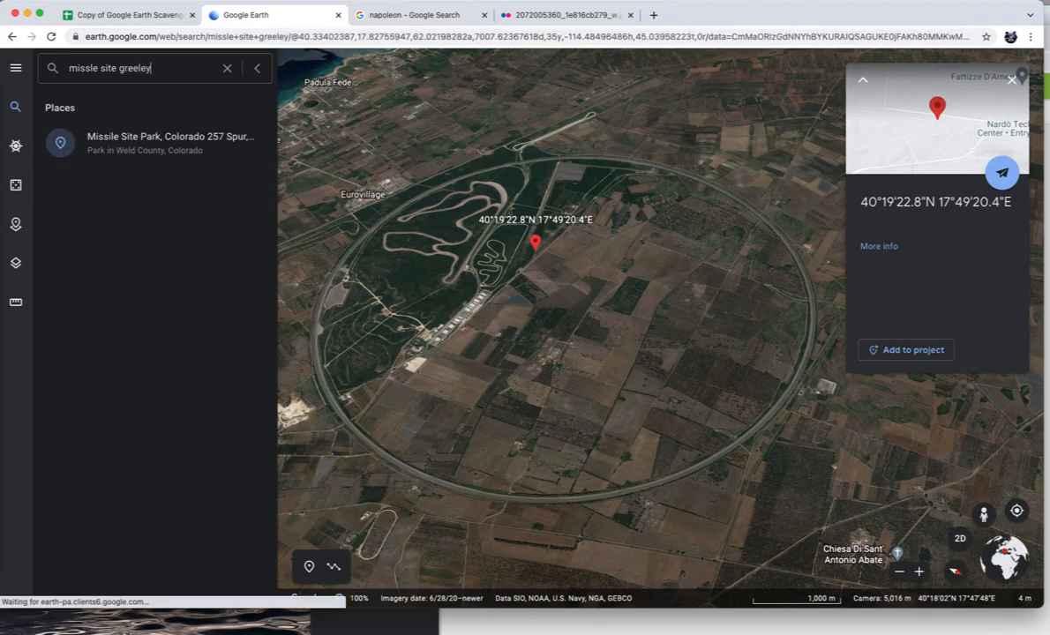
pyautogui.press('Return')
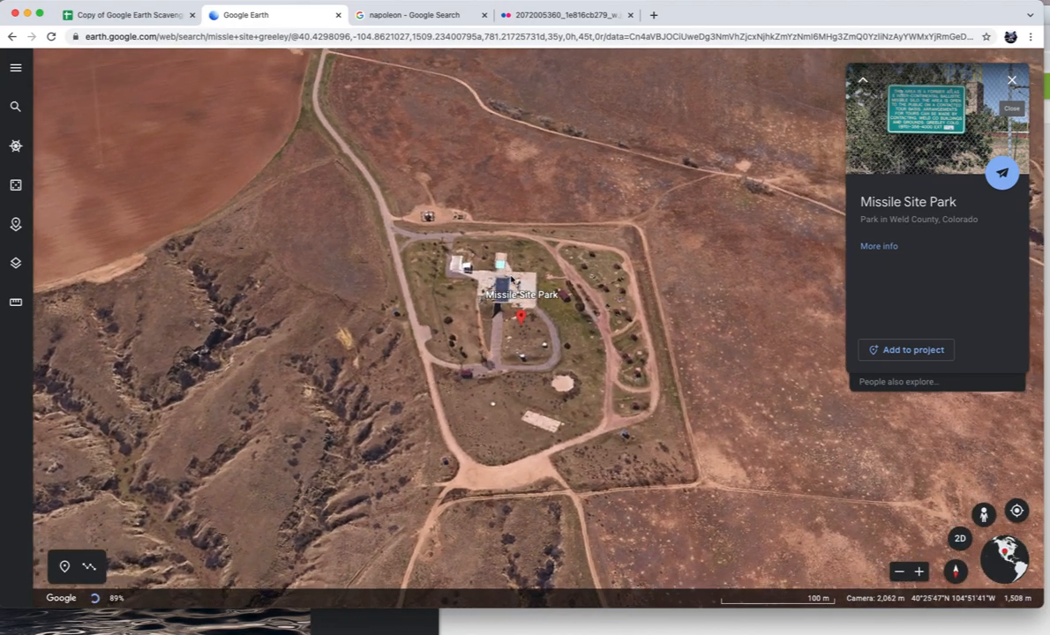
# - Add a placemark on the small light-blue rectangle at Missile Site Park and save it to a new project titled "bob"
pyautogui.scroll(5, 510, 283)
pyautogui.scroll(3, 511, 283)
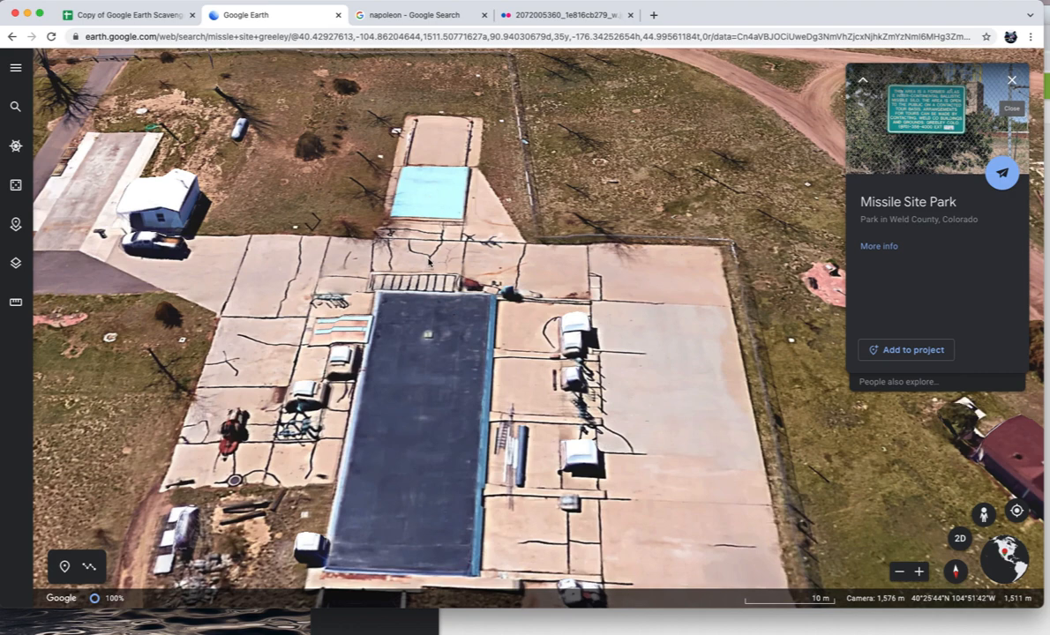
pyautogui.scroll(-3, 429, 261)
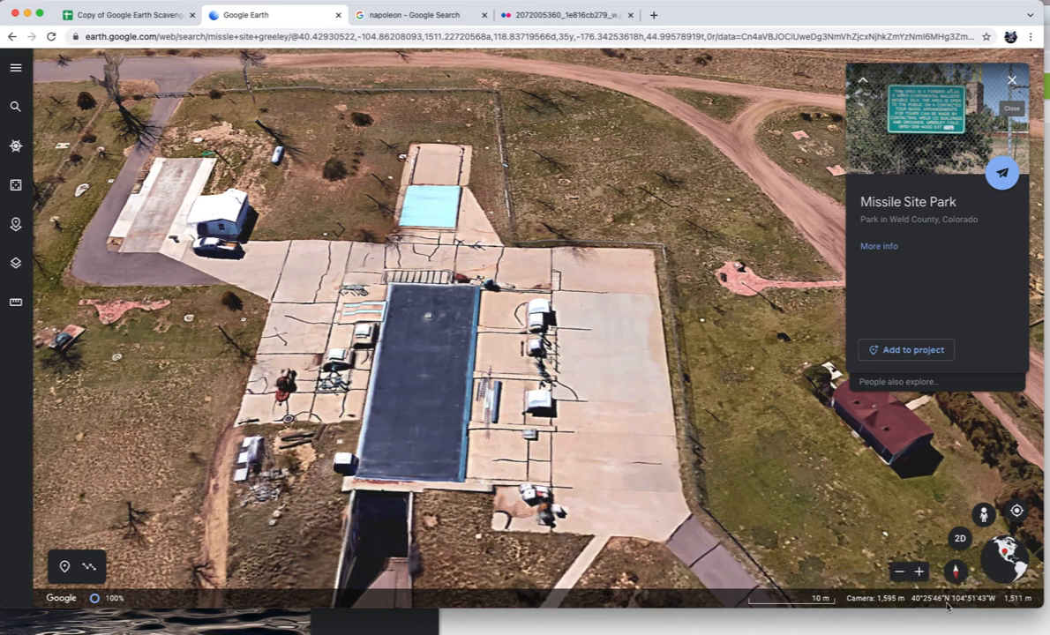
pyautogui.click(65, 567)
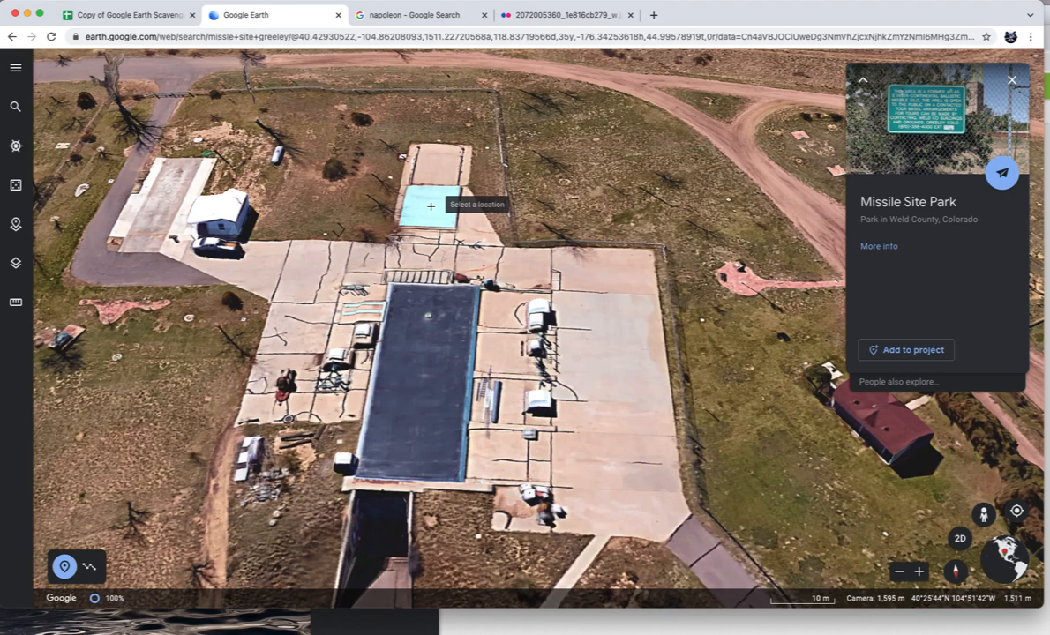
pyautogui.click(431, 206)
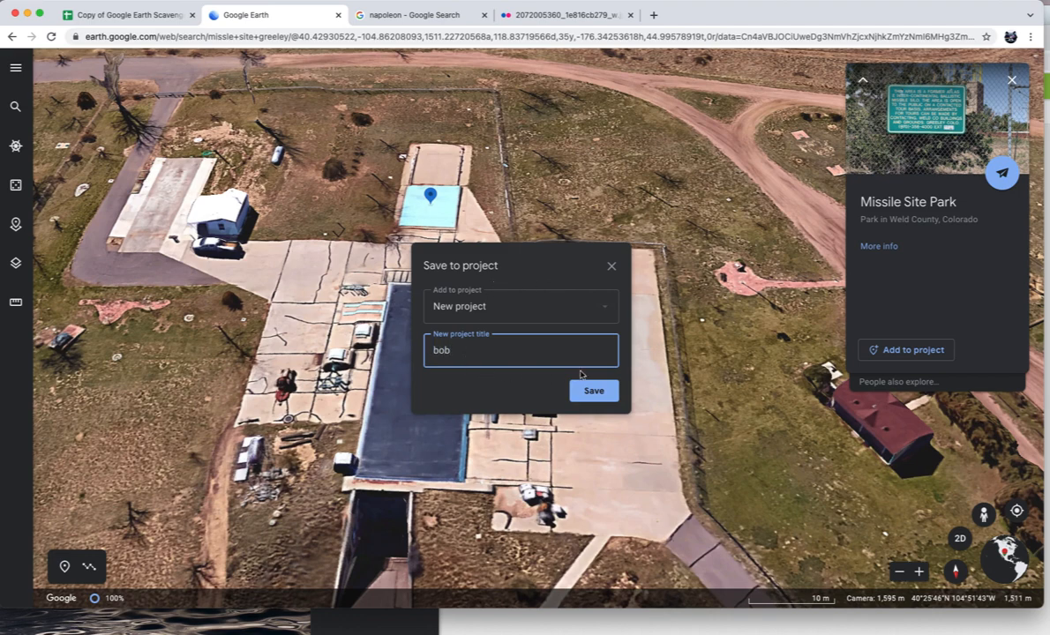
pyautogui.click(588, 395)
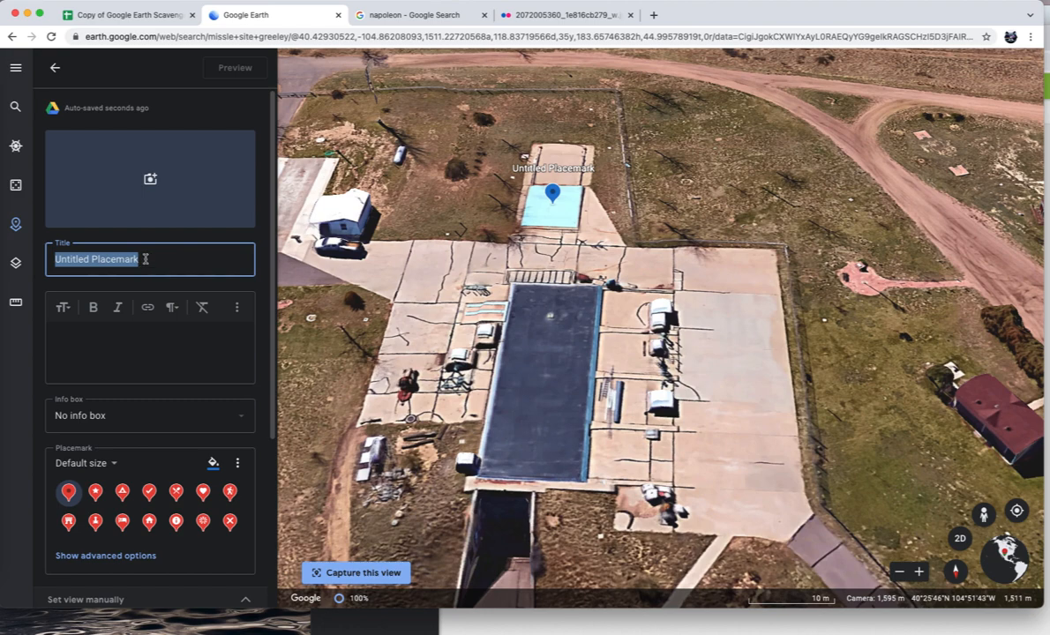
# - Title the placemark "missle park"
pyautogui.write('missle park')
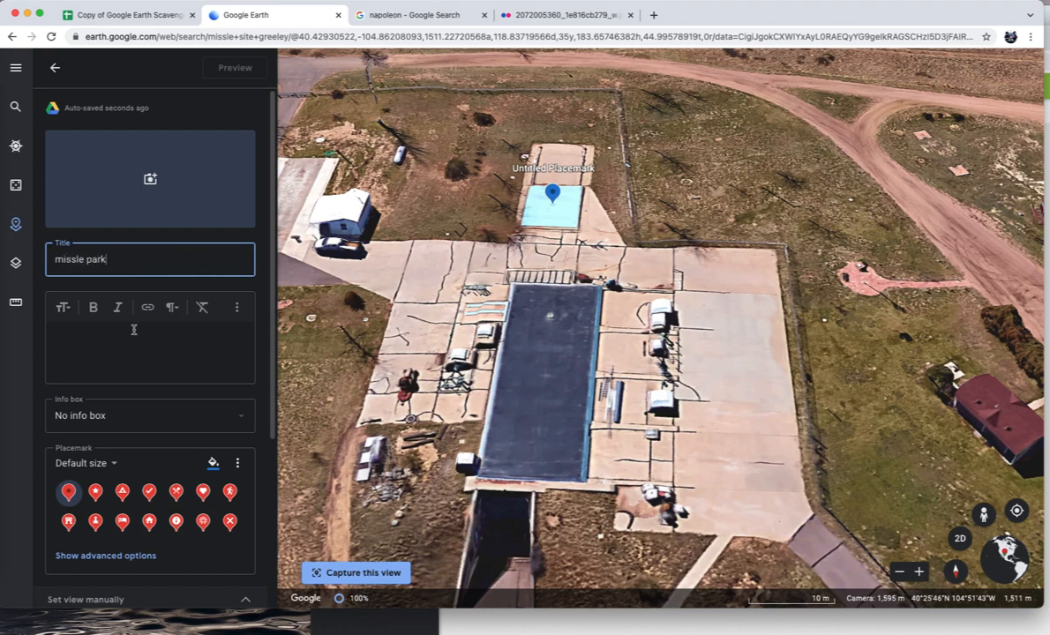
pyautogui.scroll(-5, 130, 413)
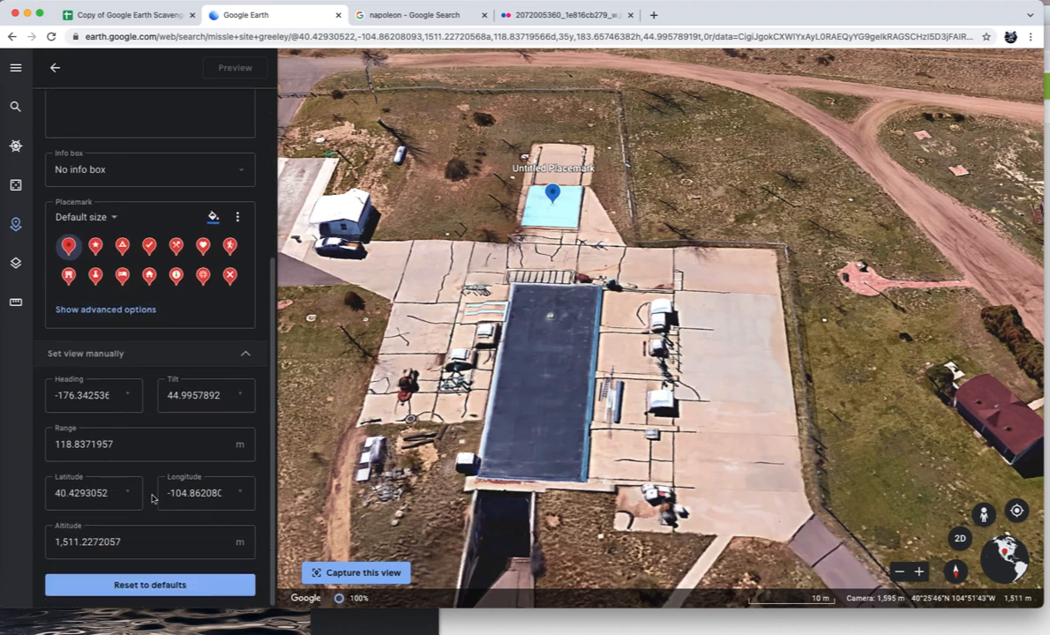
pyautogui.press('Tab')
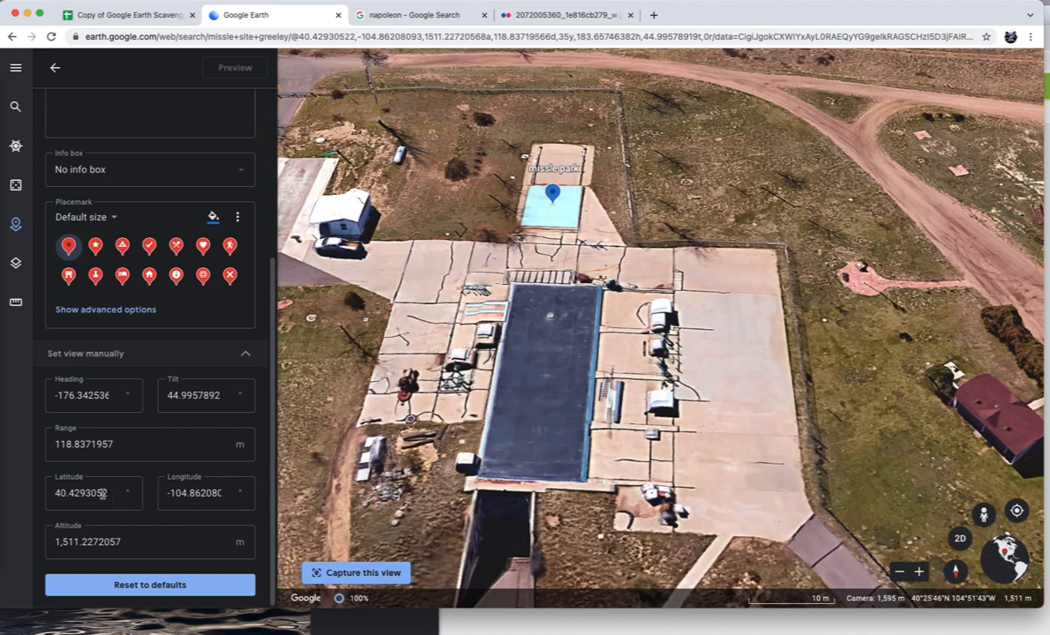
# - Copy the placemark's latitude 40.4293052 from its manual view settings into cell A28 of the scavenger hunt spreadsheet in Google Sheets
pyautogui.moveTo(110, 492); pyautogui.dragTo(44, 497)
pyautogui.press('super+c')
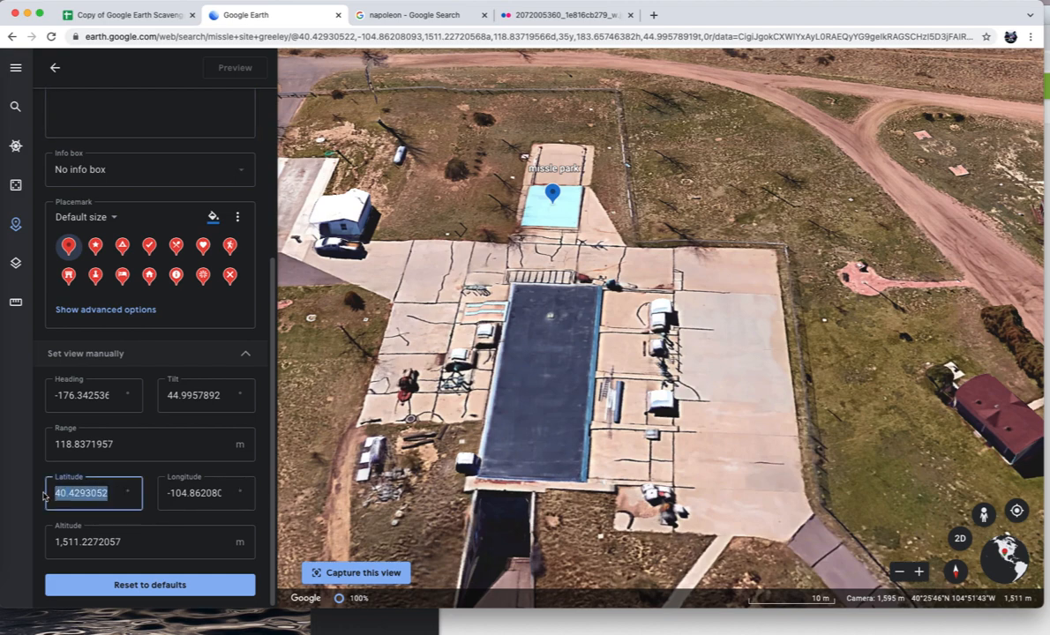
pyautogui.click(156, 18)
pyautogui.scroll(-1, 267, 473)
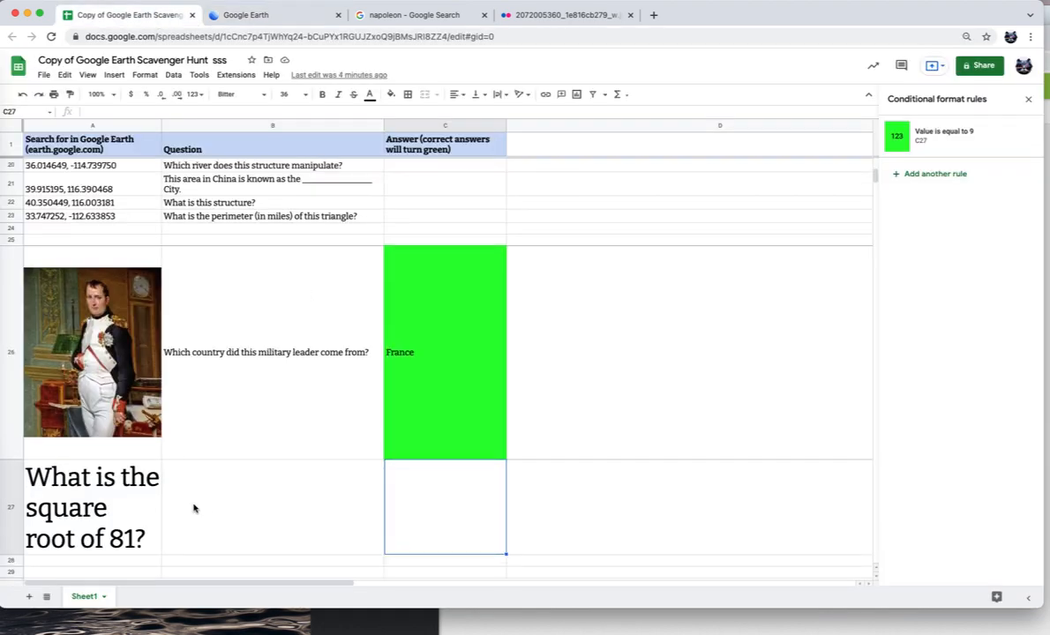
pyautogui.scroll(-1, 172, 476)
pyautogui.click(99, 94)
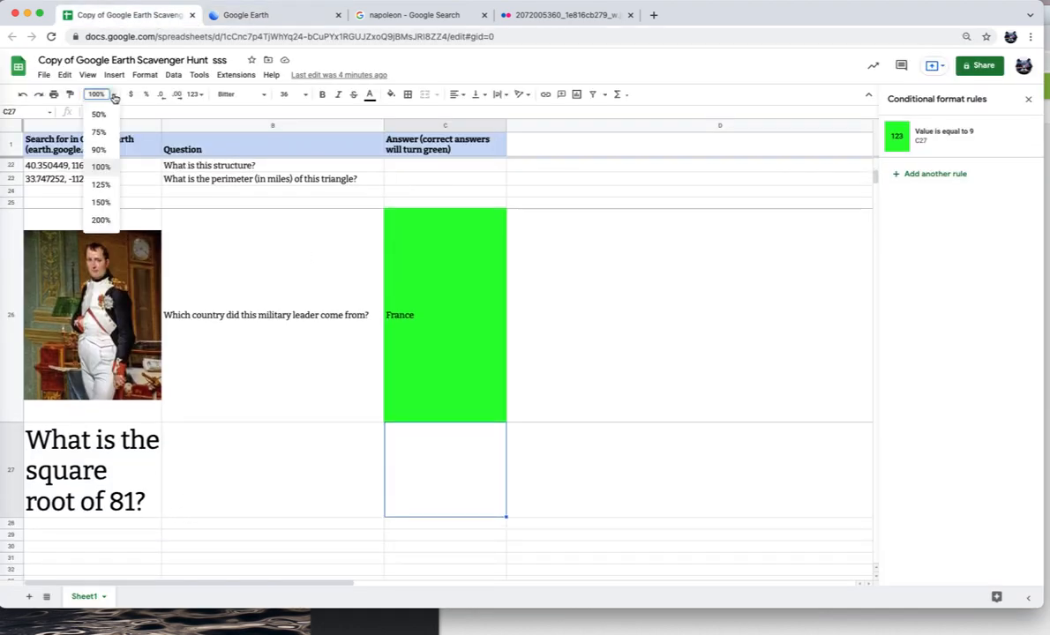
pyautogui.click(100, 203)
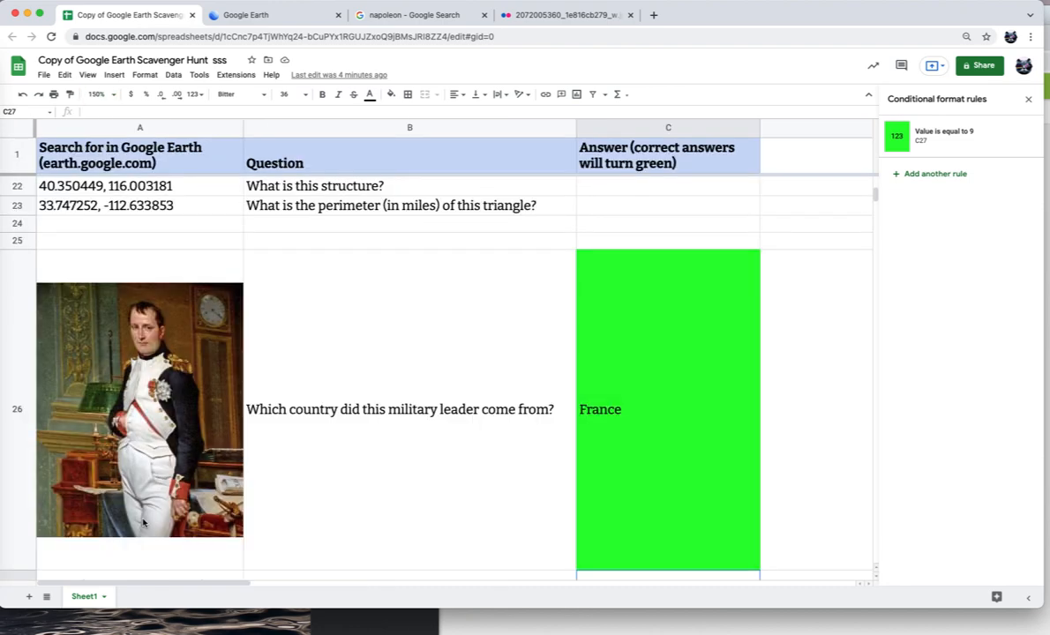
pyautogui.scroll(-1, 141, 485)
pyautogui.scroll(-2, 143, 484)
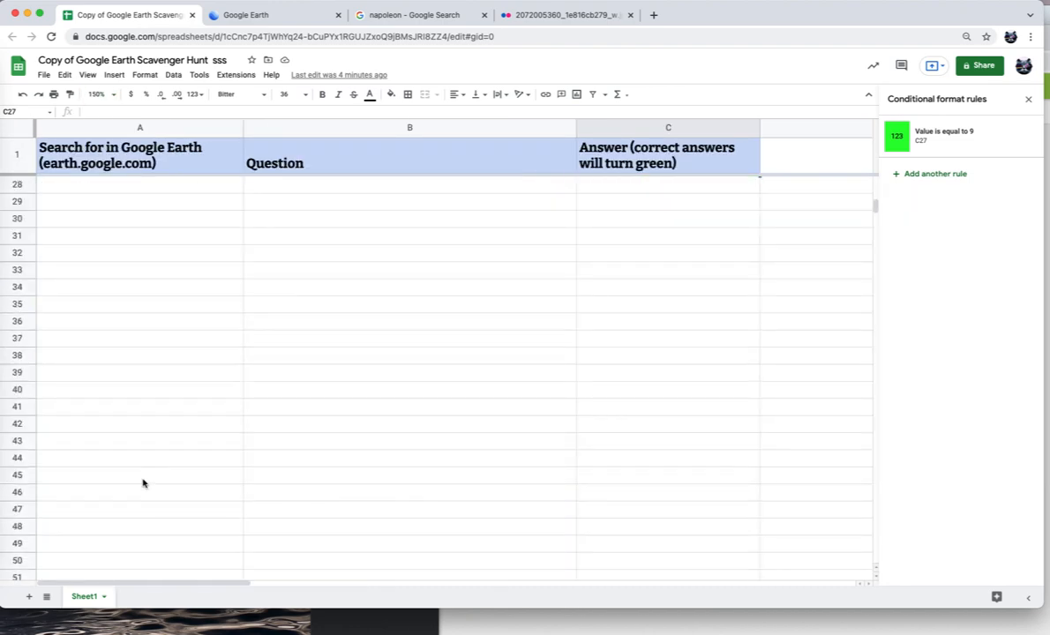
pyautogui.scroll(1, 143, 483)
pyautogui.click(151, 329)
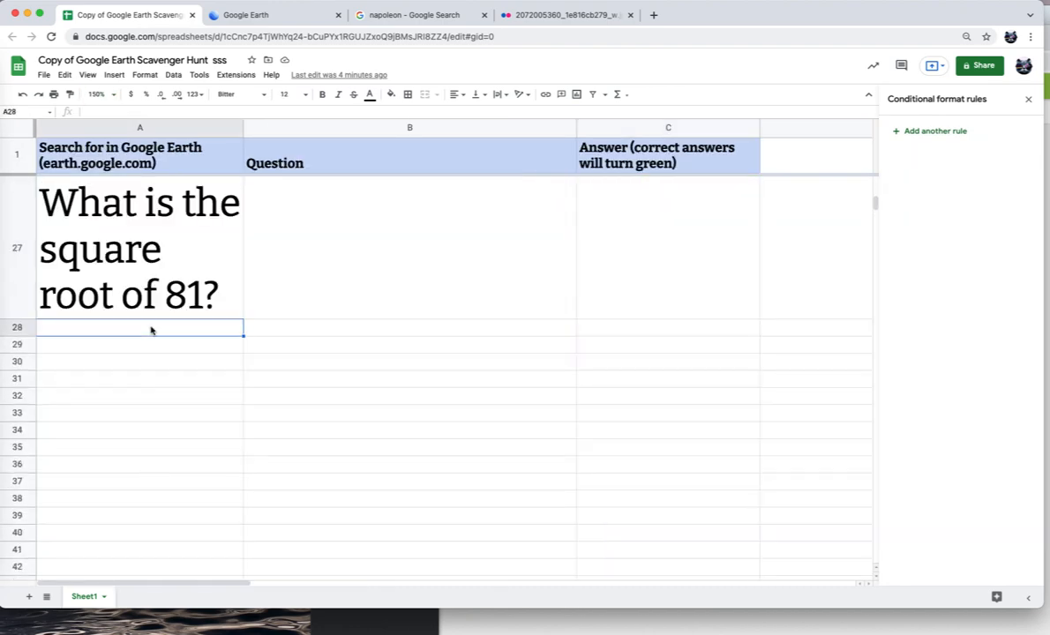
pyautogui.press('super+v')
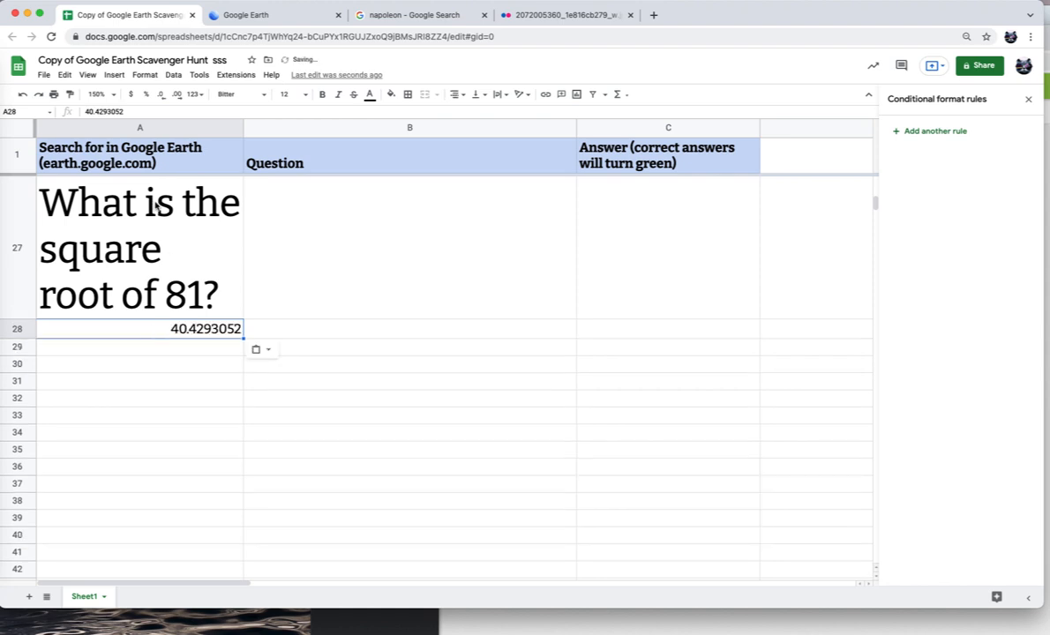
# - Append a comma and the placemark's longitude -104.8620809, copied from Google Earth, to the latitude in cell A28 of the Google Sheets spreadsheet
pyautogui.click(125, 111)
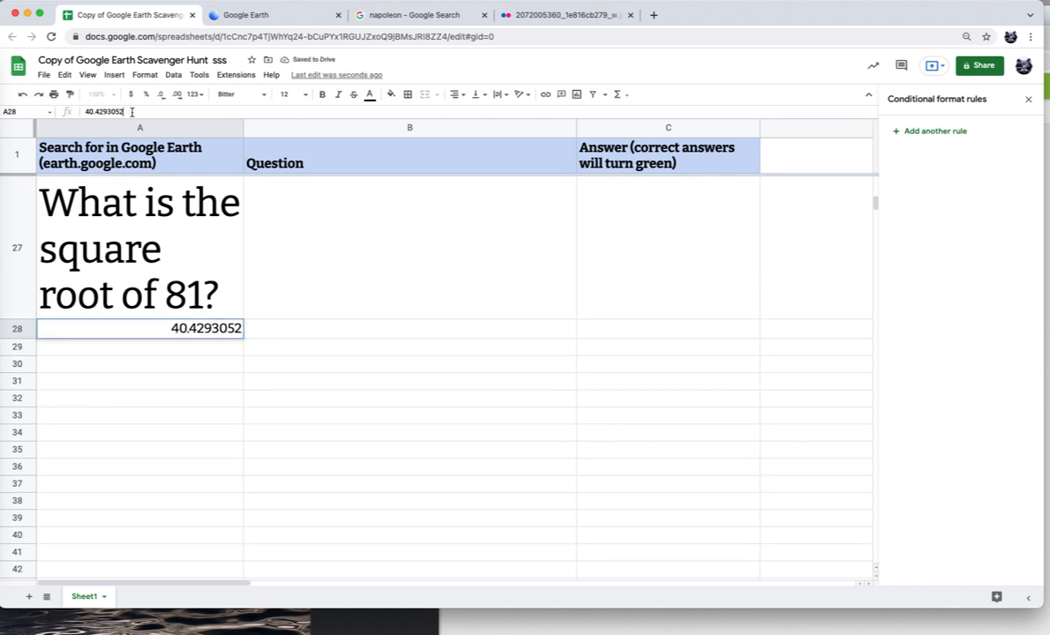
pyautogui.write(',')
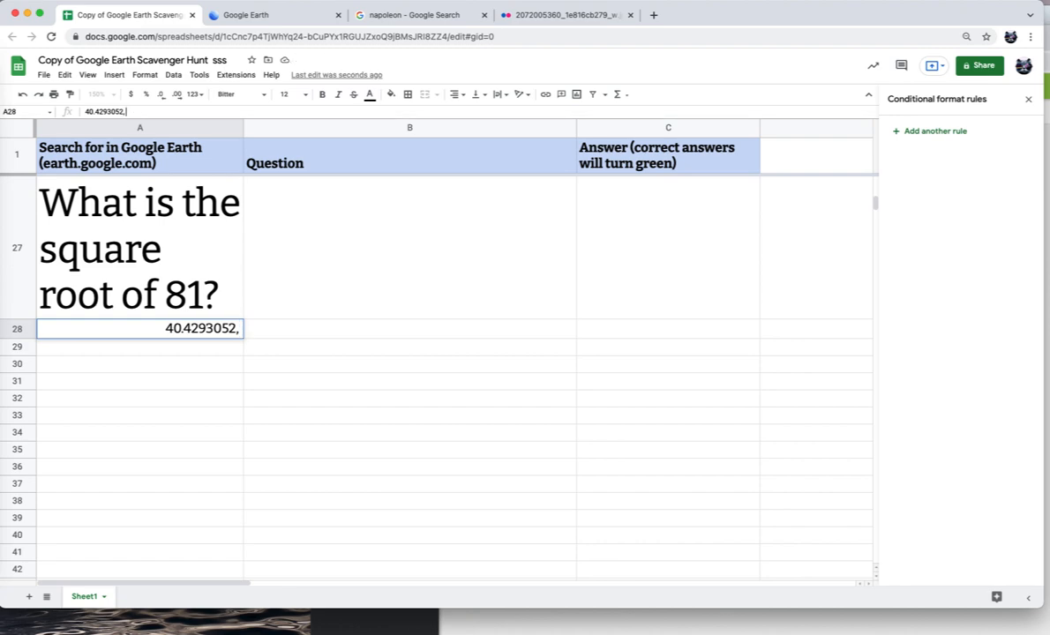
pyautogui.click(270, 15)
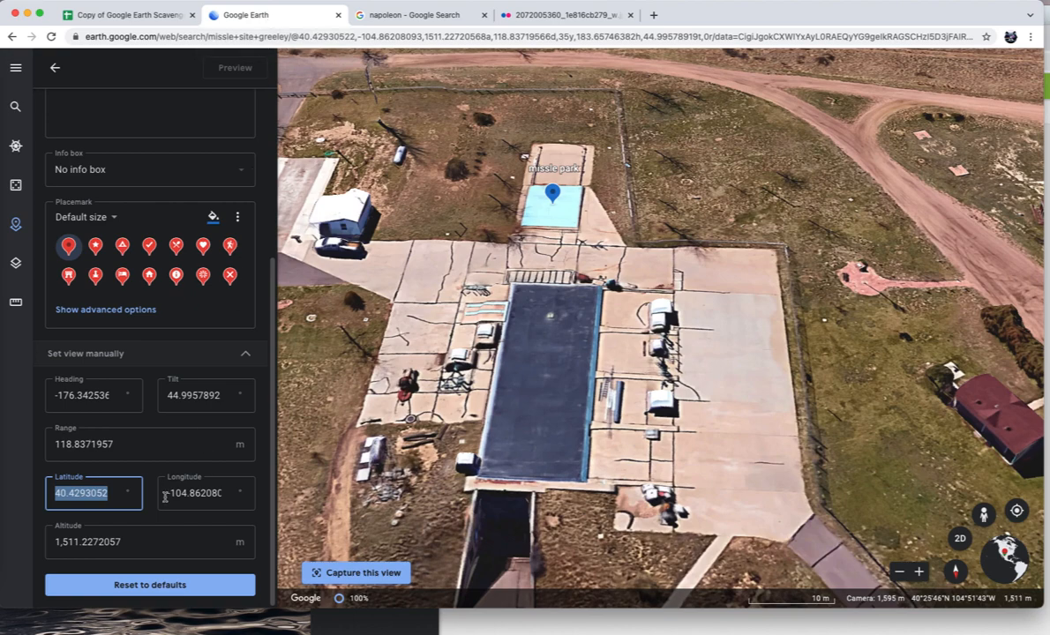
pyautogui.click(213, 494)
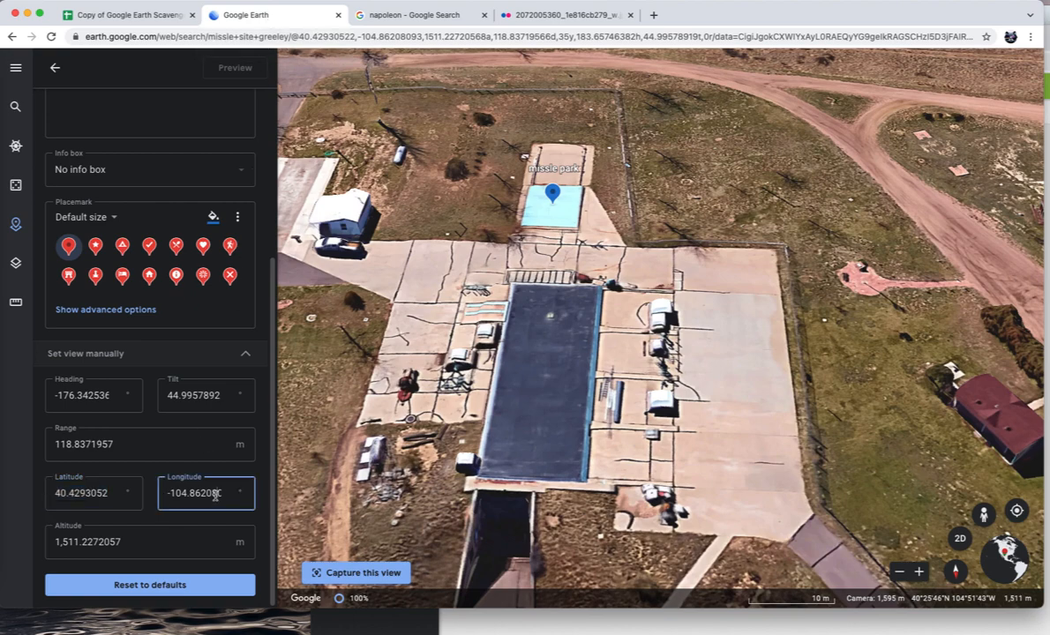
pyautogui.tripleClick(215, 495)
pyautogui.press('super+c')
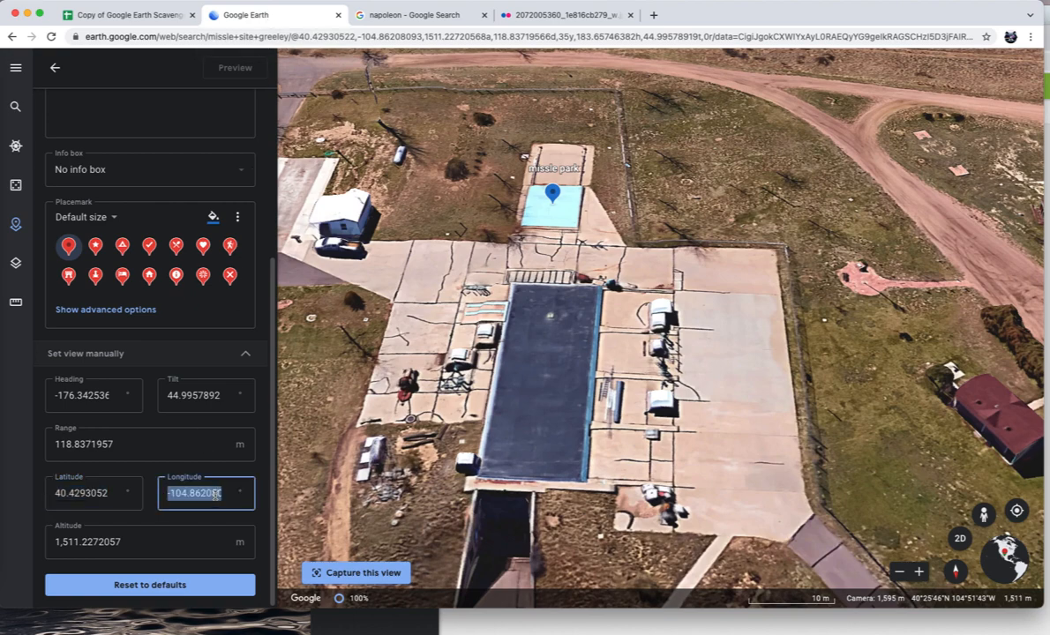
pyautogui.click(110, 13)
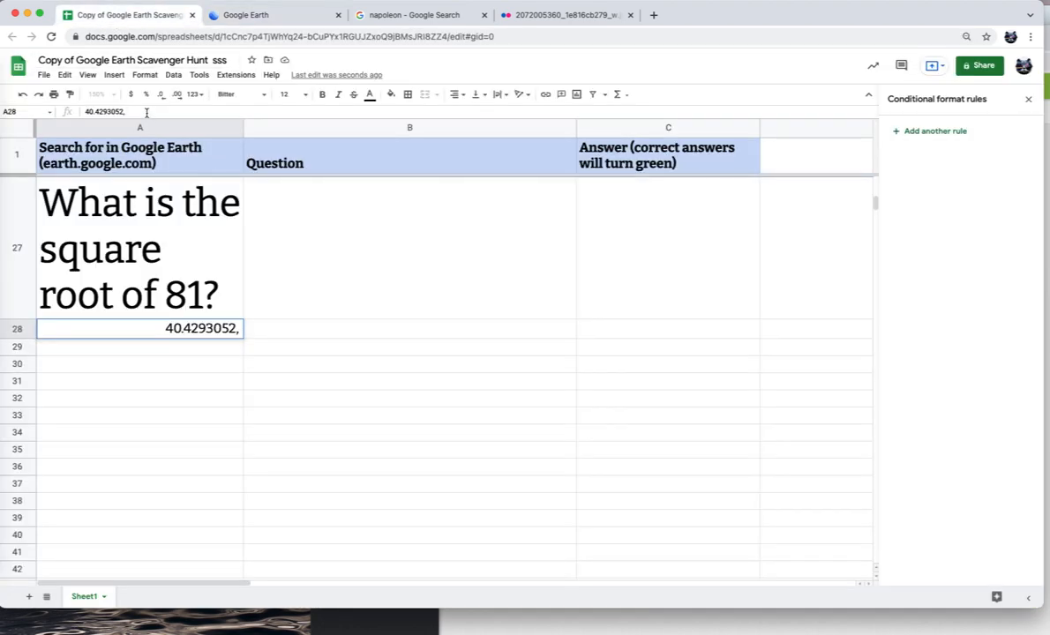
pyautogui.press('super+v')
pyautogui.click(316, 368)
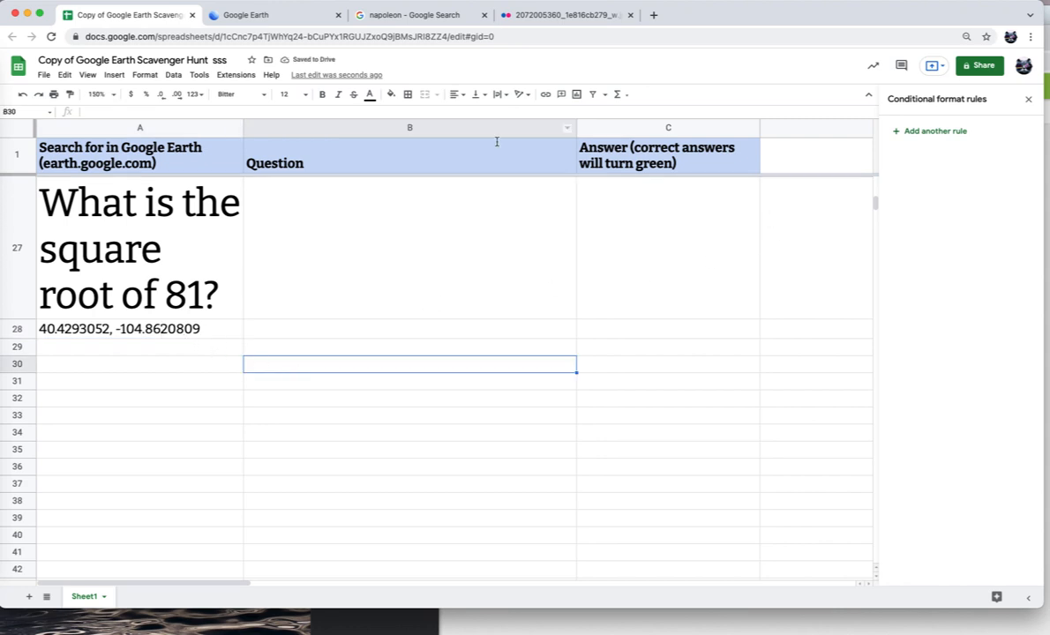
# - Switch to Google Earth and look over the area around Missile Site Park, from Promontory Park across to the Greeley Family FunPlex
pyautogui.click(252, 17)
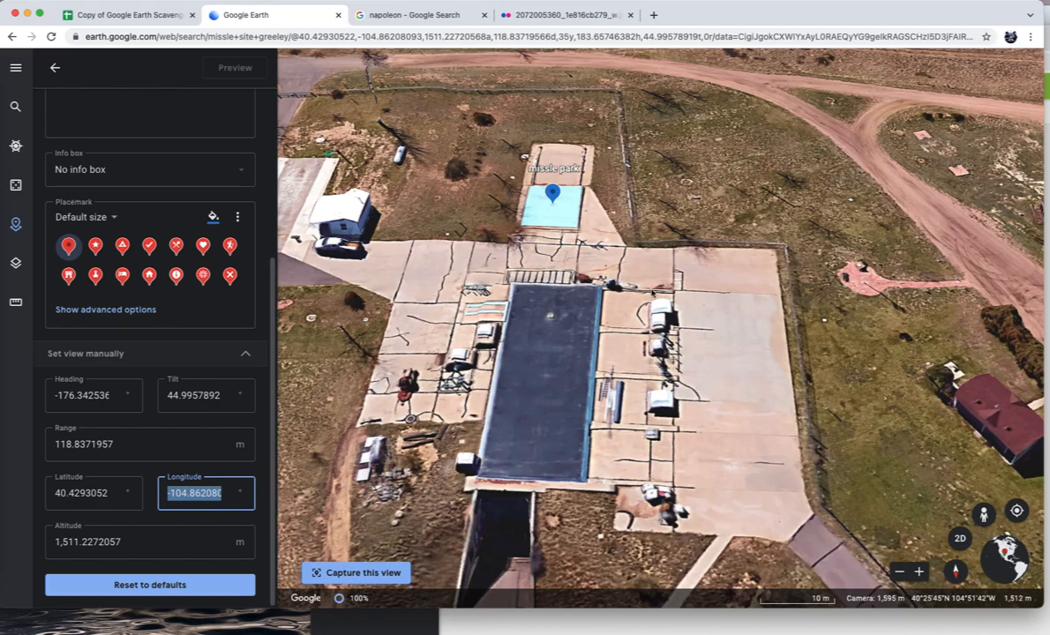
pyautogui.moveTo(801, 220); pyautogui.dragTo(581, 360)
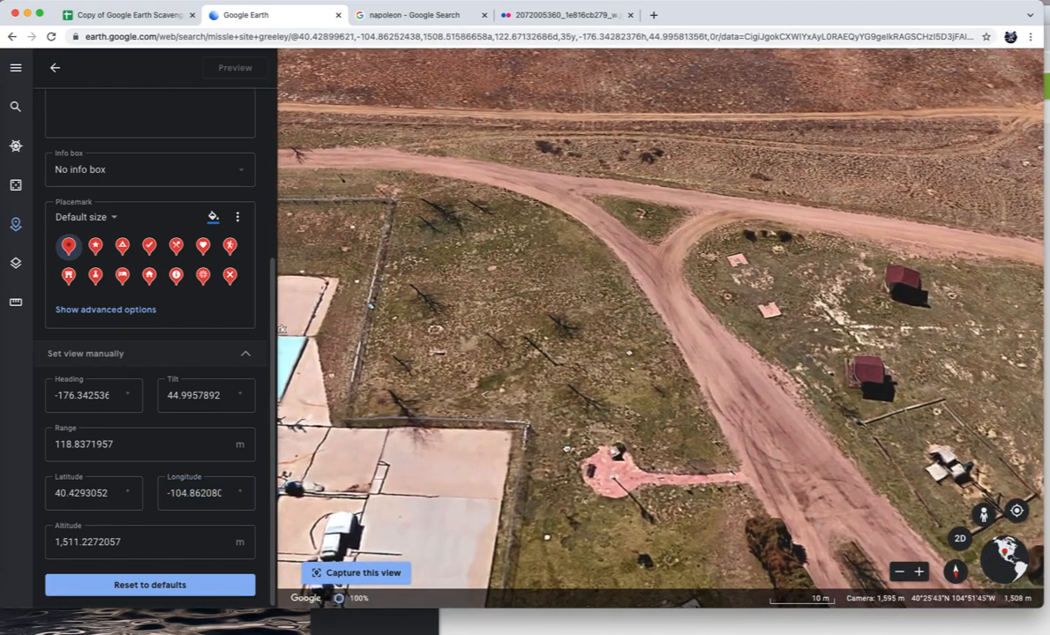
pyautogui.moveTo(655, 168); pyautogui.dragTo(588, 384)
pyautogui.scroll(-6, 588, 385)
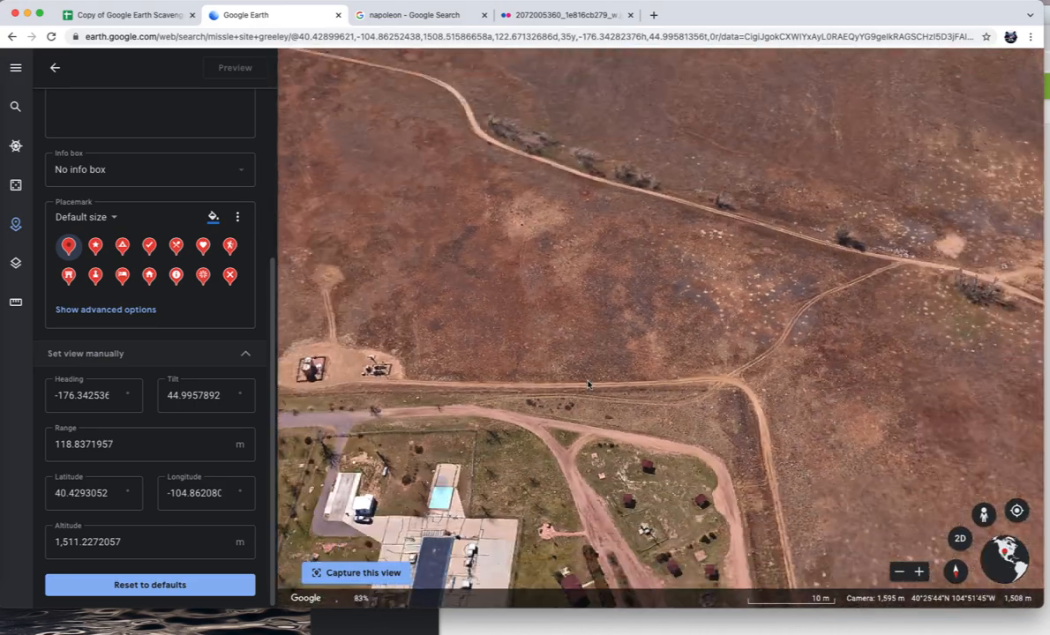
pyautogui.scroll(-5, 588, 385)
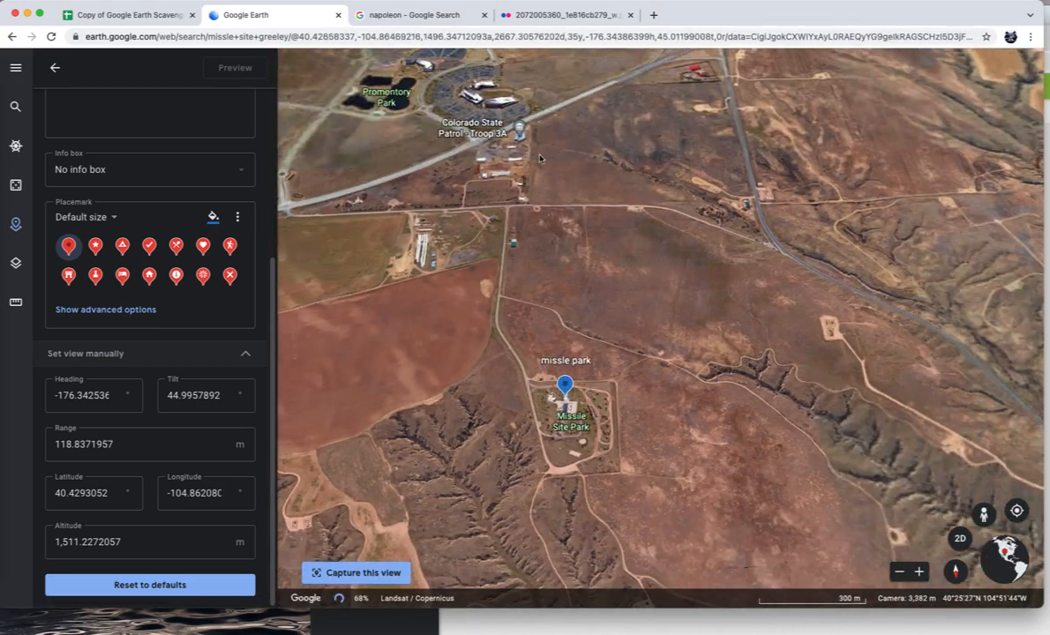
pyautogui.moveTo(540, 158); pyautogui.dragTo(602, 326)
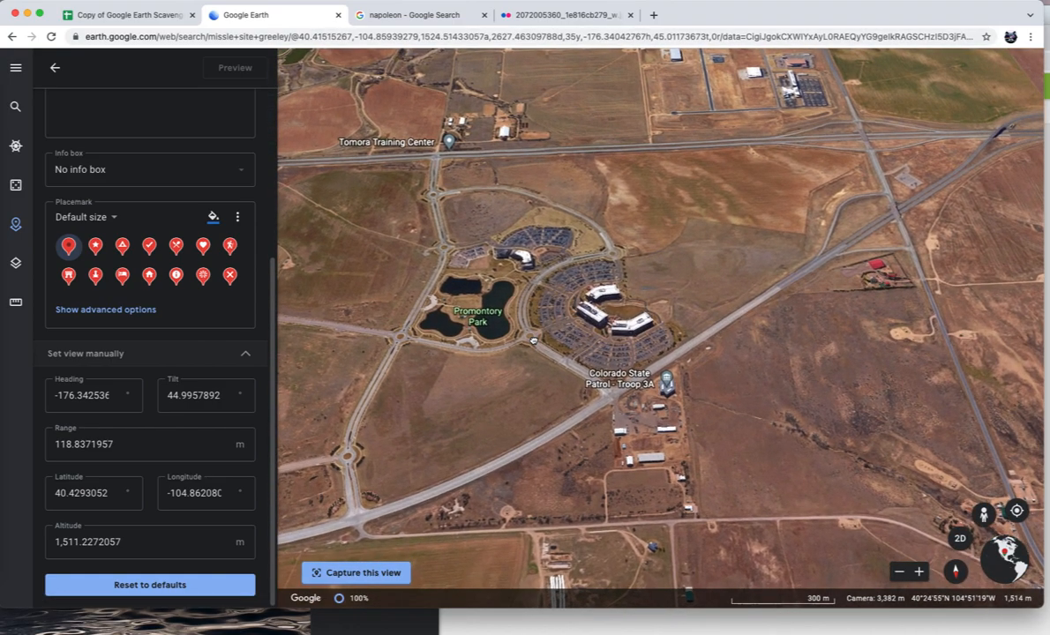
pyautogui.moveTo(548, 314); pyautogui.dragTo(567, 274)
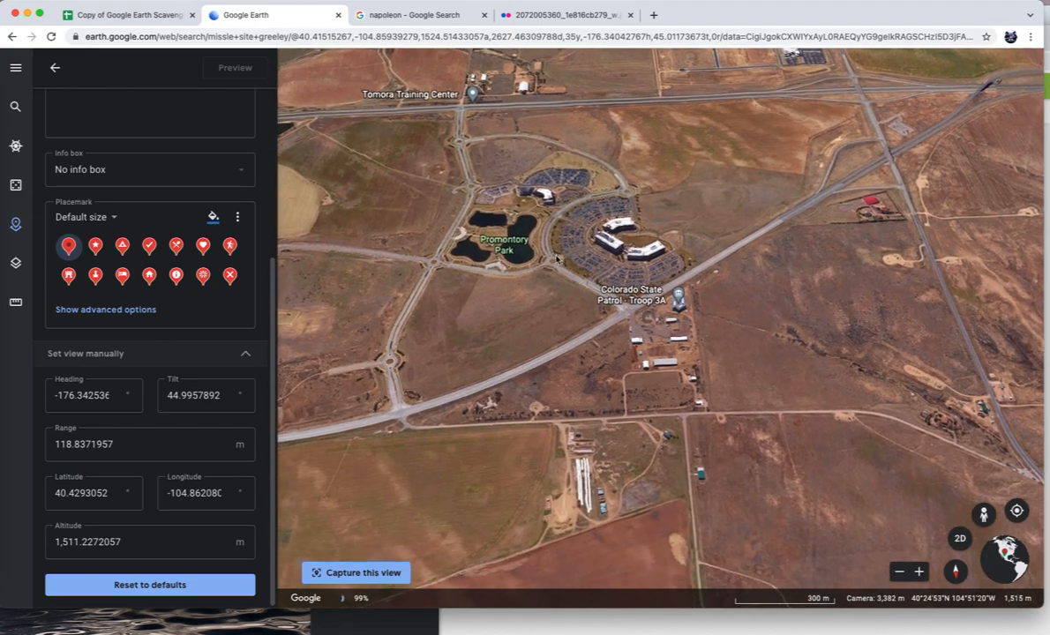
pyautogui.moveTo(646, 315); pyautogui.dragTo(625, 231)
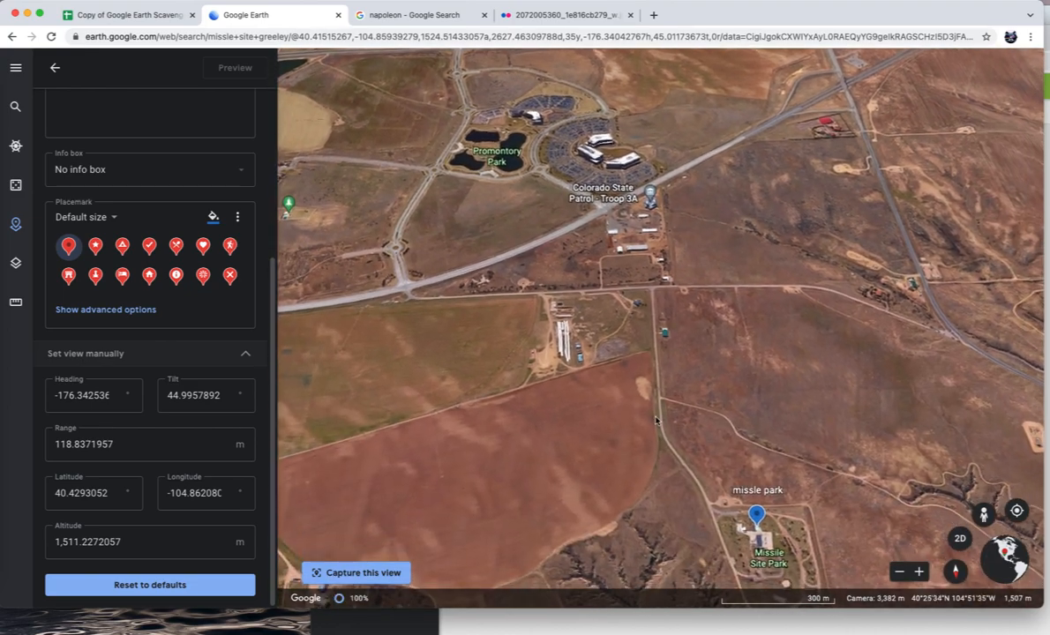
pyautogui.scroll(-3, 655, 418)
pyautogui.scroll(-3, 655, 421)
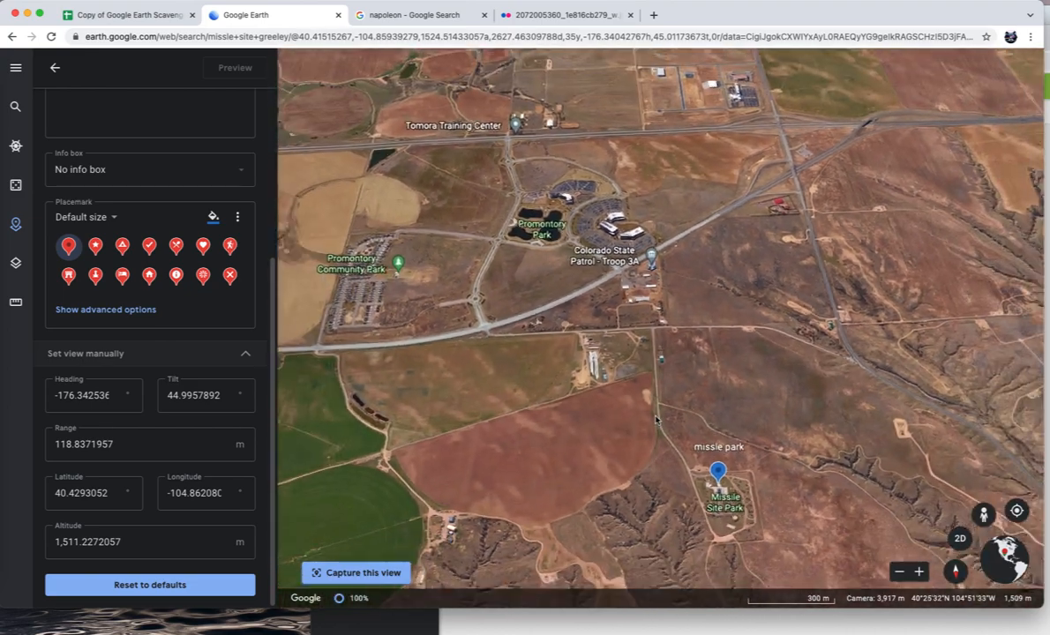
pyautogui.moveTo(590, 294); pyautogui.dragTo(514, 302)
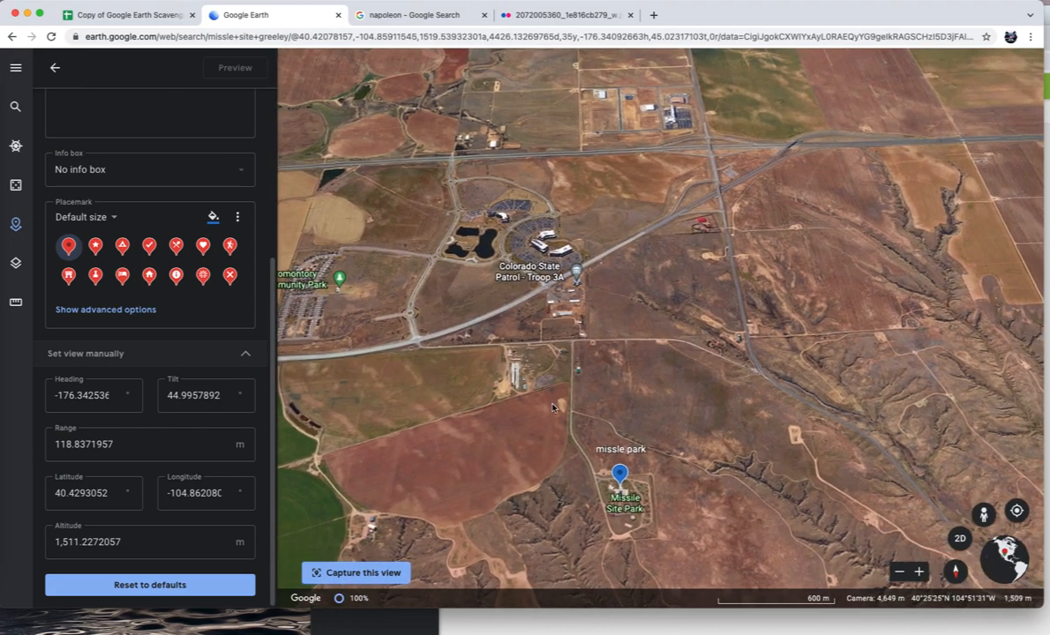
pyautogui.moveTo(438, 371); pyautogui.dragTo(596, 345)
pyautogui.moveTo(455, 376); pyautogui.dragTo(1039, 346)
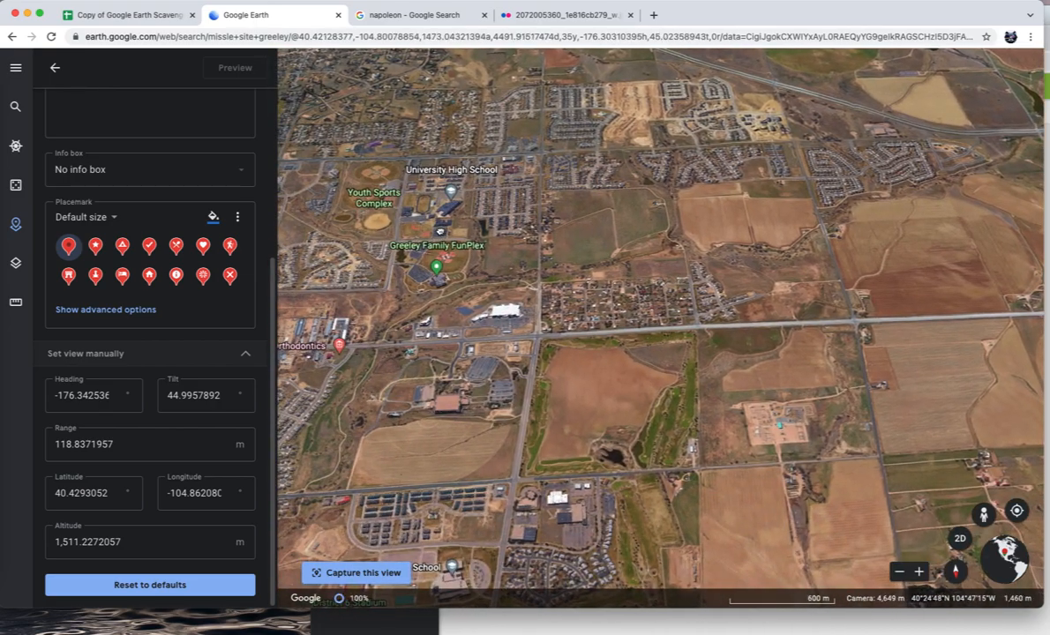
pyautogui.scroll(-3, 439, 233)
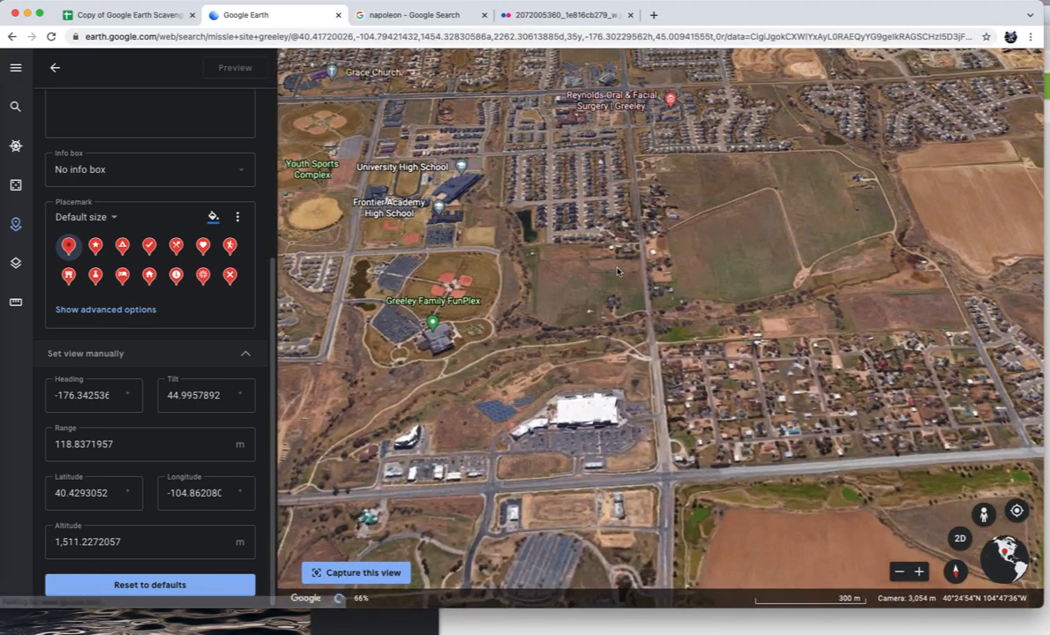
pyautogui.scroll(-3, 394, 222)
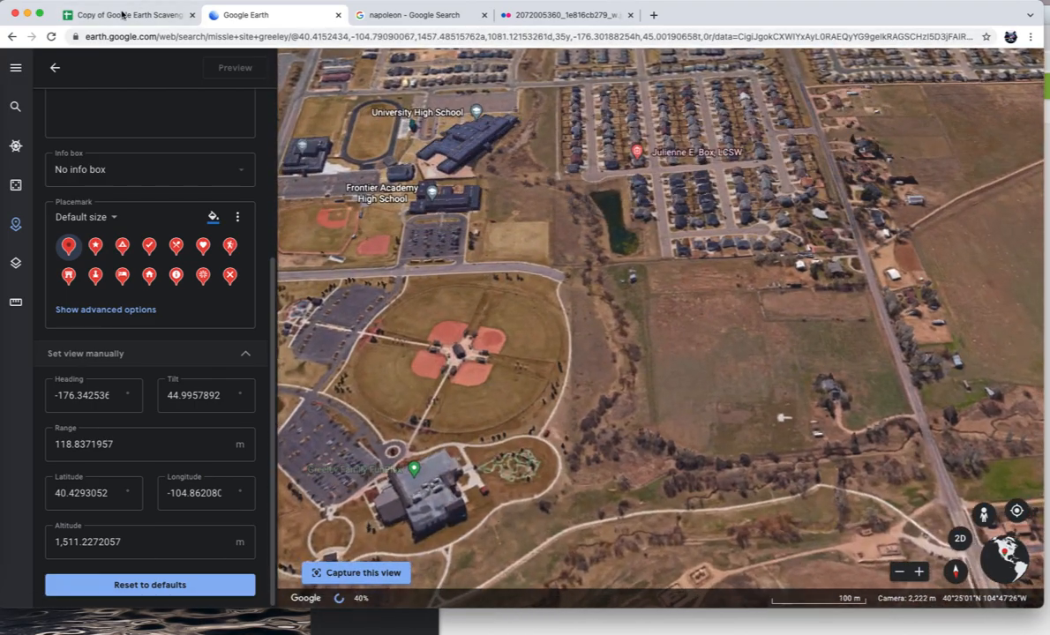
# - Copy the coordinates from cell A28 of the Google Sheets spreadsheet and search for them in Google Earth
pyautogui.click(111, 17)
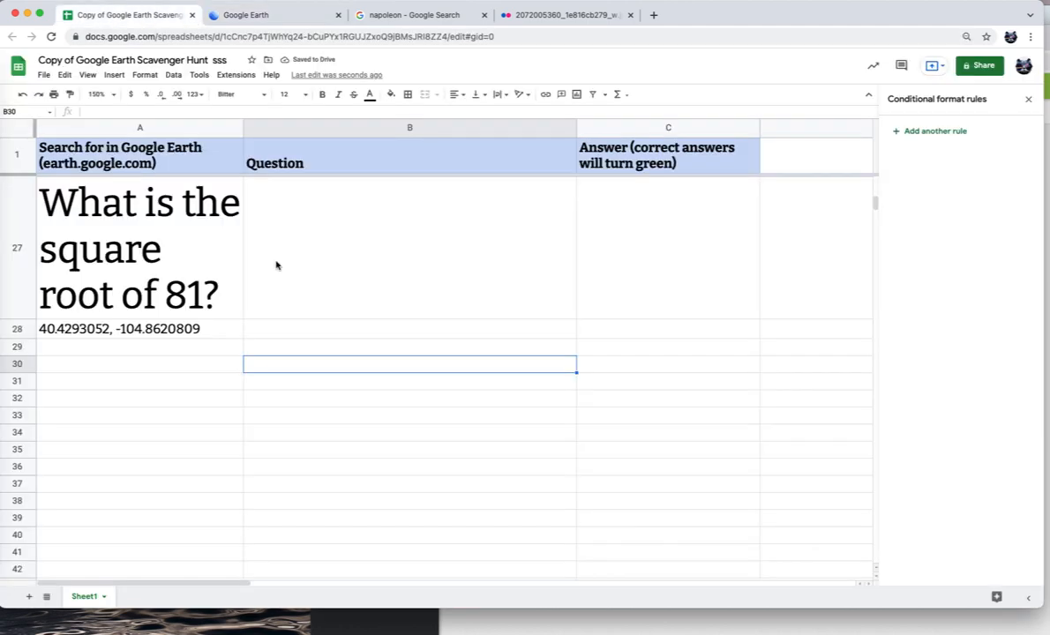
pyautogui.click(139, 330)
pyautogui.press('super+c')
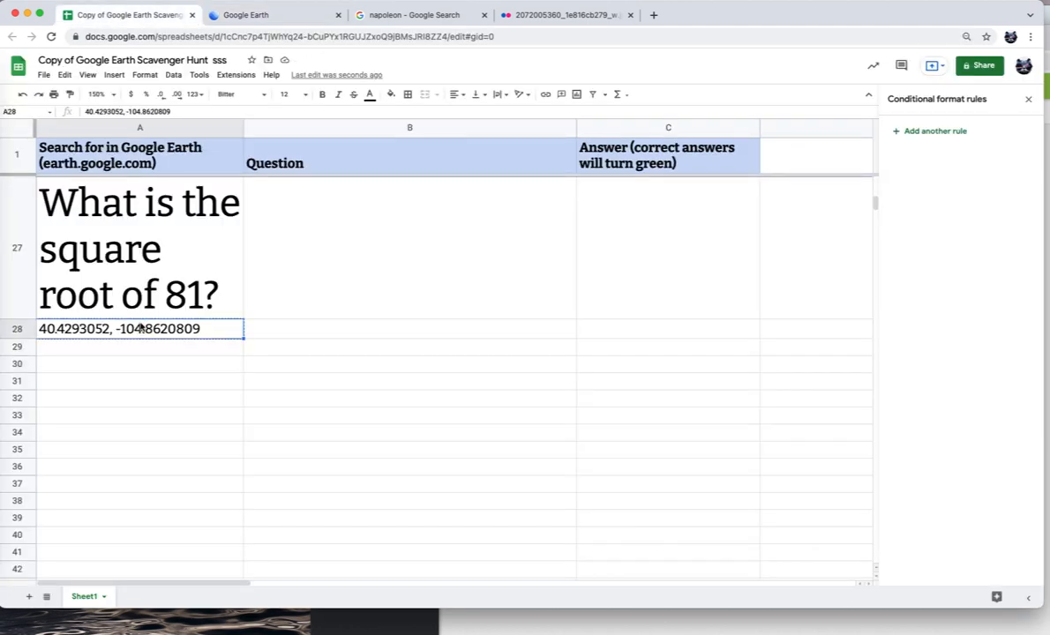
pyautogui.click(243, 22)
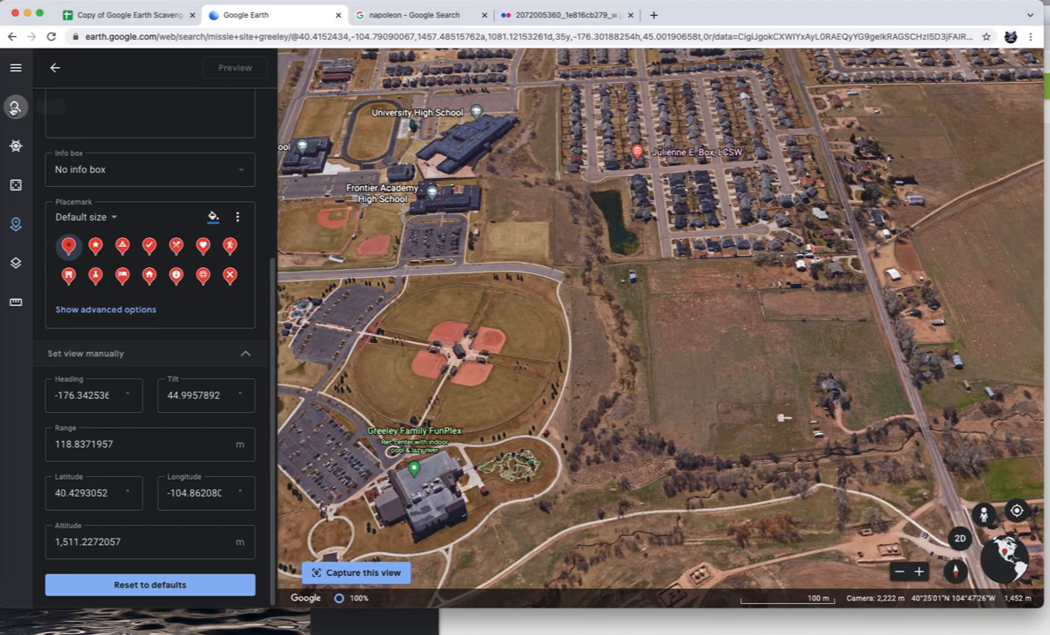
pyautogui.click(14, 107)
pyautogui.press('super+v')
pyautogui.press('Return')
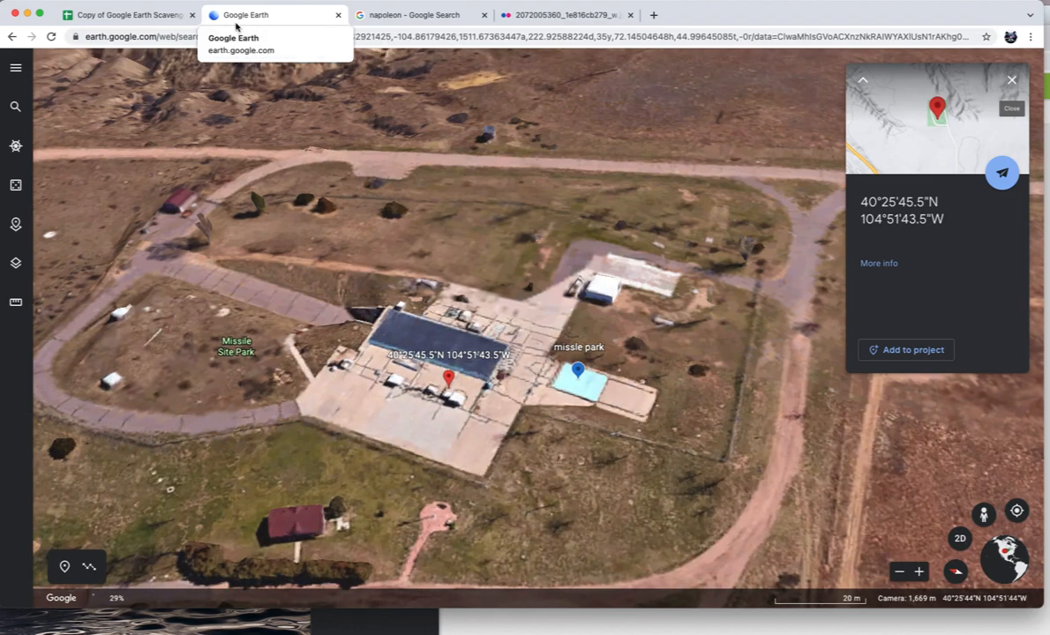
# - Switch to Google Sheets and enter the question "What used to be under the light blue door?" in cell B28
pyautogui.click(135, 16)
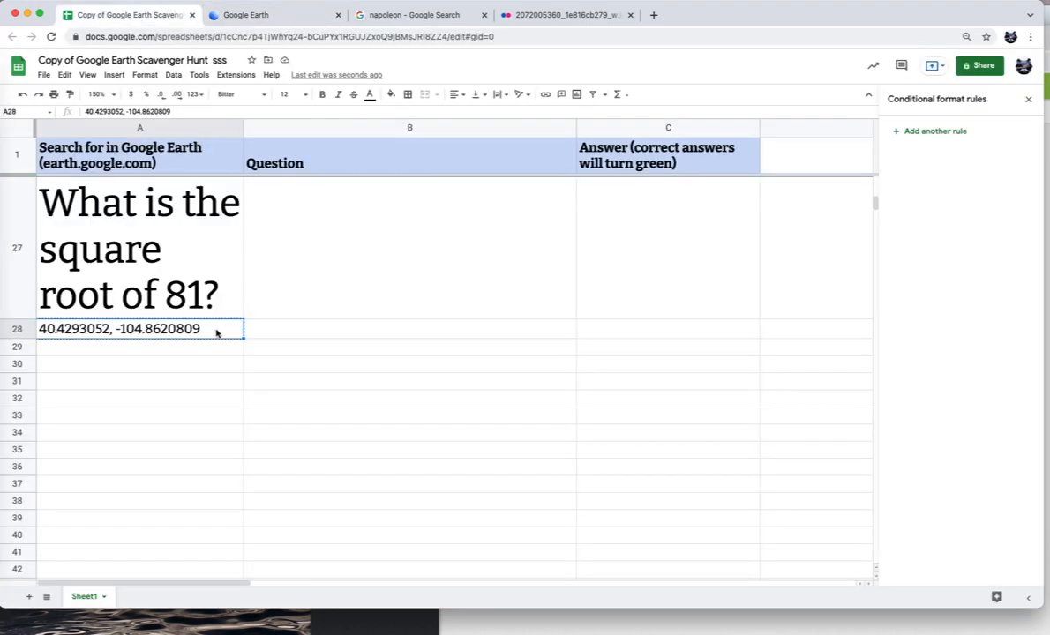
pyautogui.click(301, 330)
pyautogui.write('Wh')
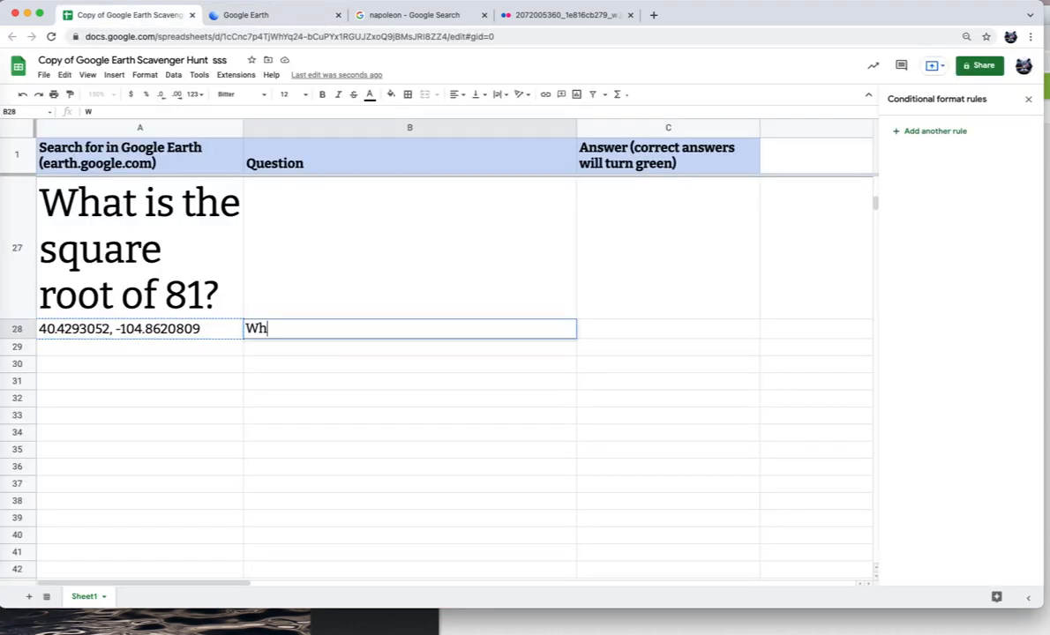
pyautogui.write('at used to b')
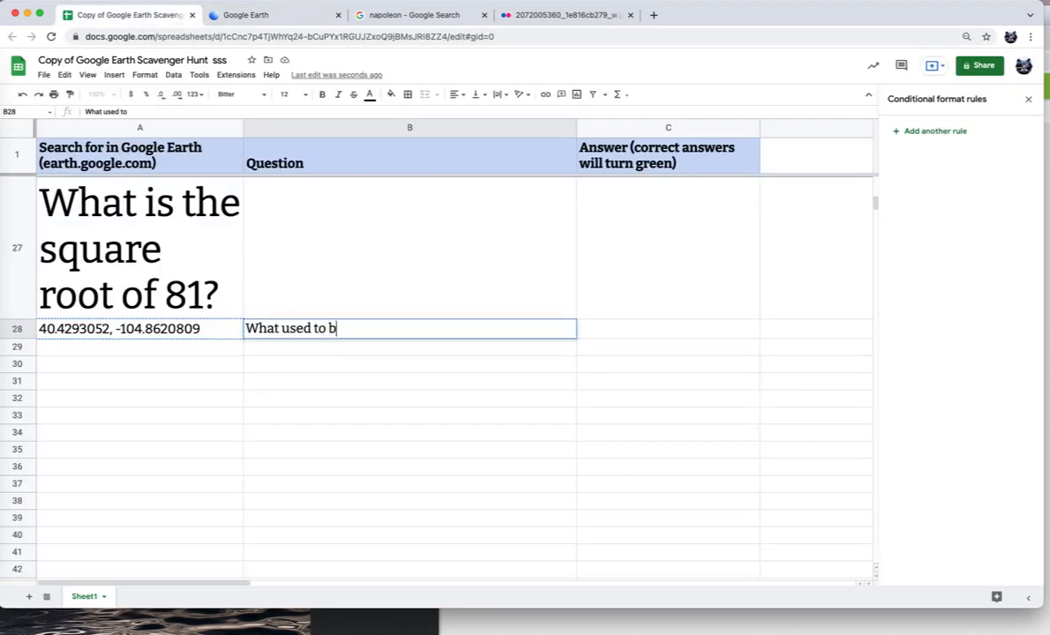
pyautogui.write('e under the')
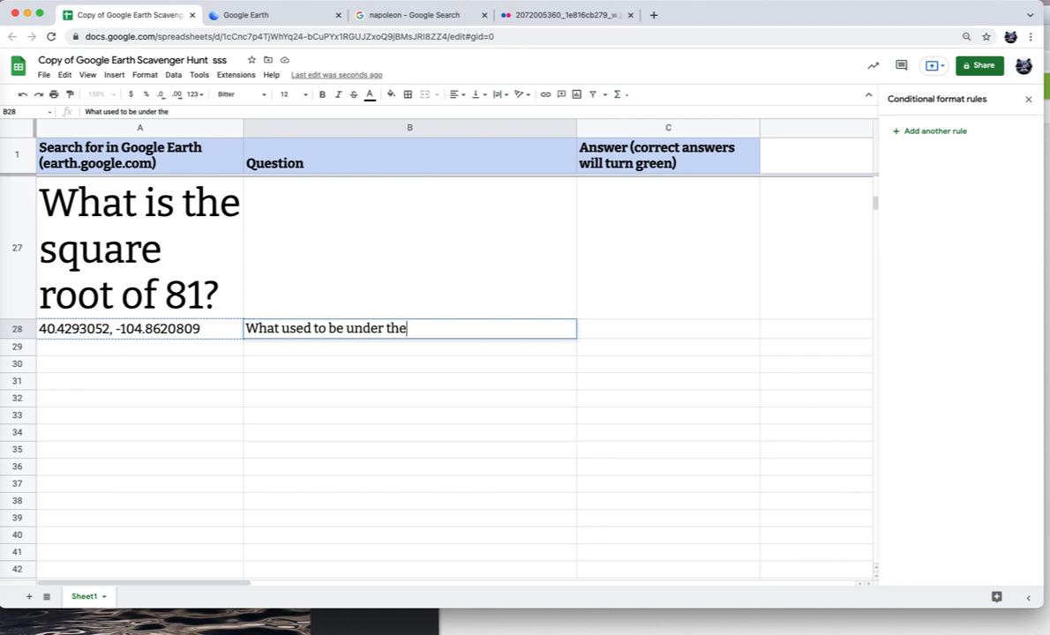
pyautogui.write(' light blue door?')
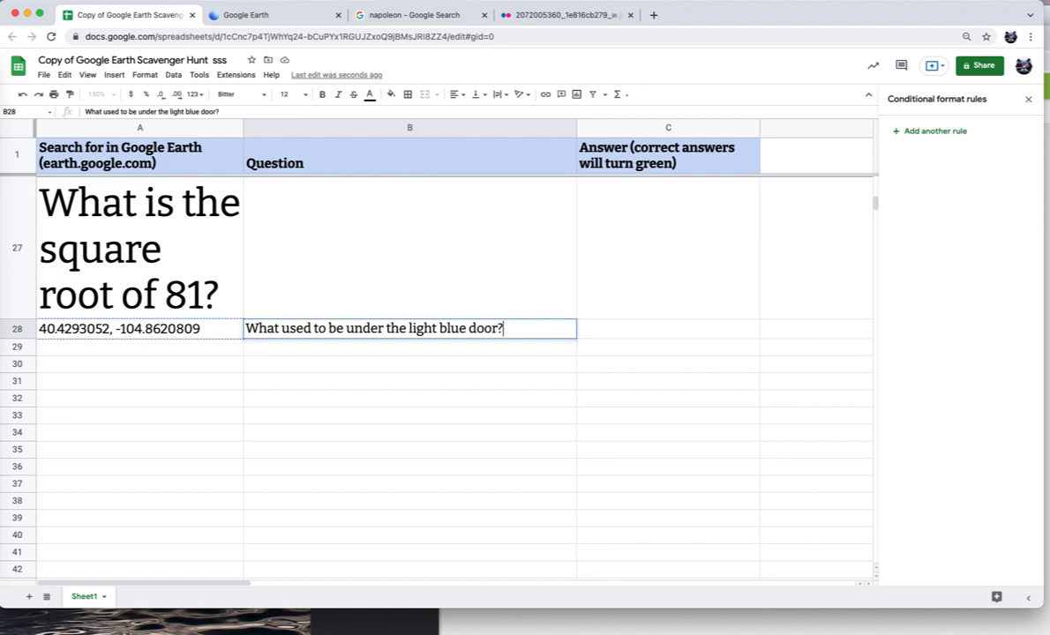
pyautogui.press('Tab')
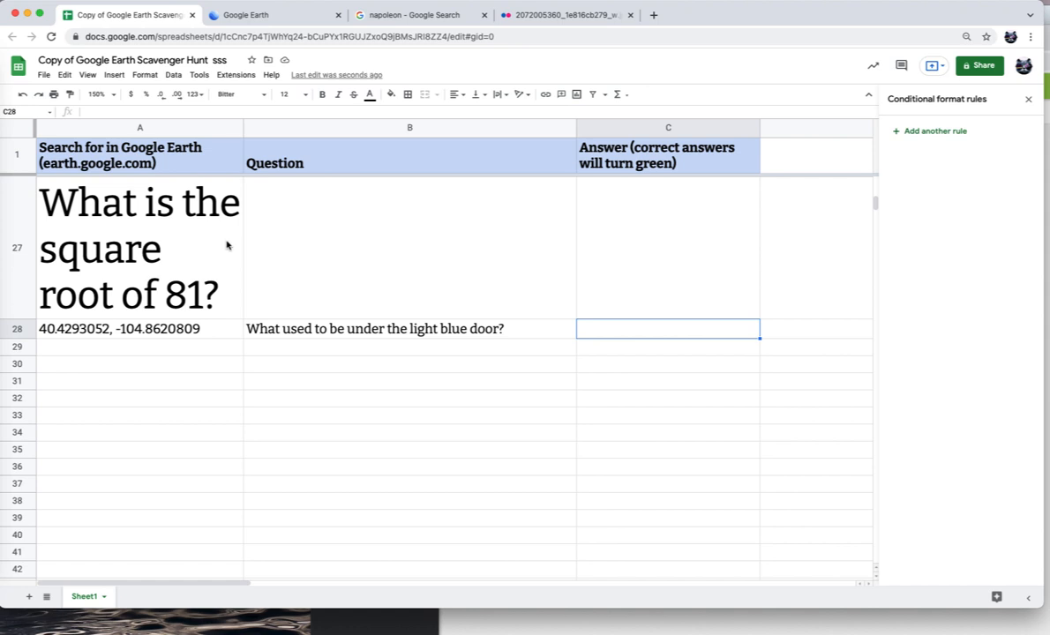
# - Check the site in Google Earth, and in Google Sheets add a conditional format rule filling C28 bright green when its text contains "nuclear"
pyautogui.click(264, 16)
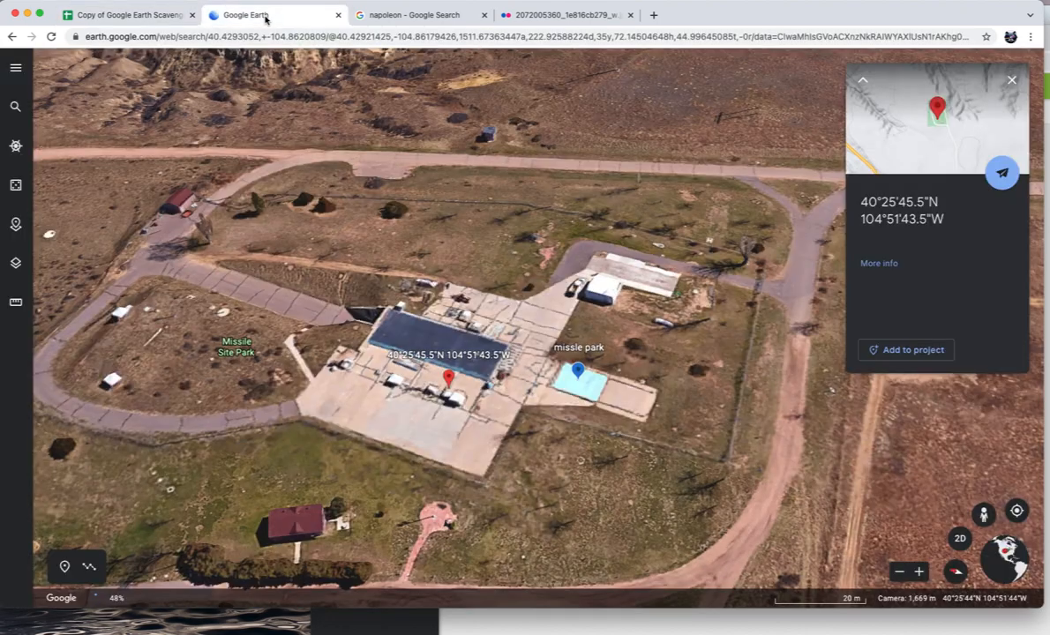
pyautogui.click(154, 16)
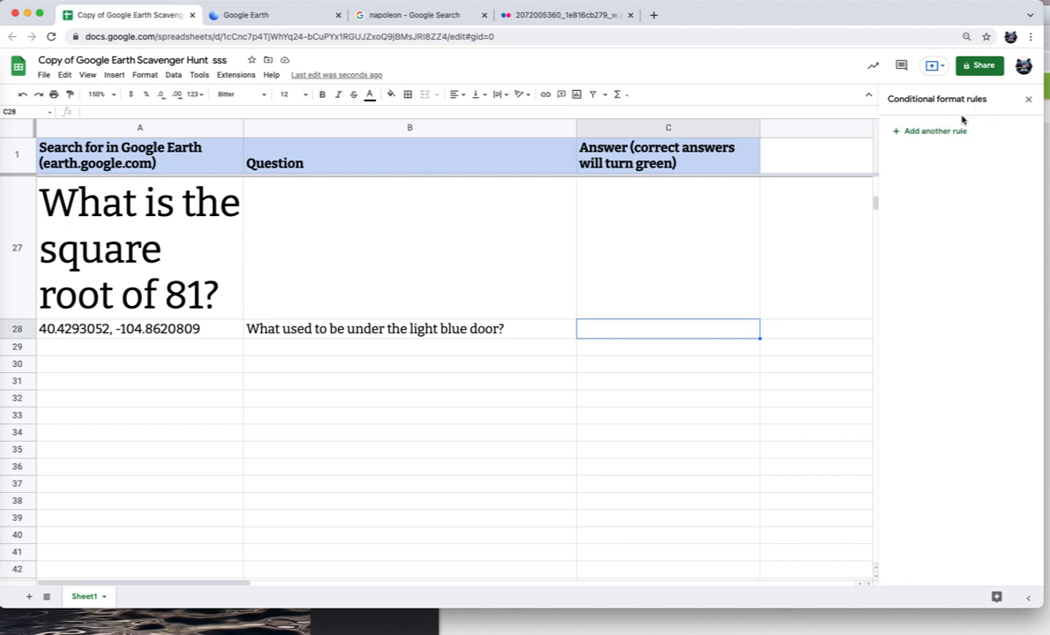
pyautogui.click(925, 131)
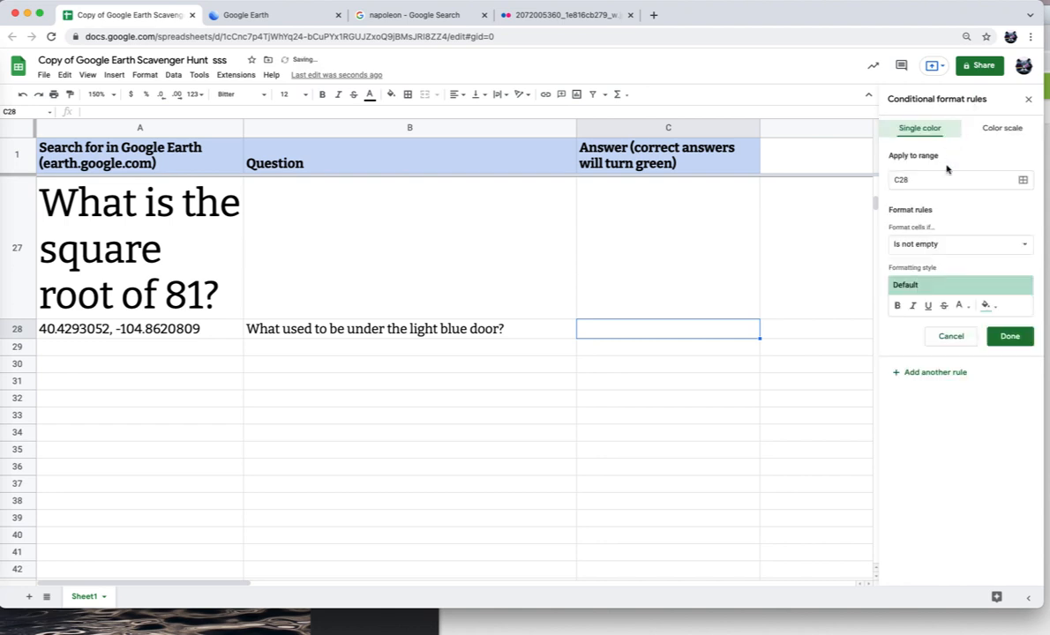
pyautogui.click(995, 243)
pyautogui.click(995, 262)
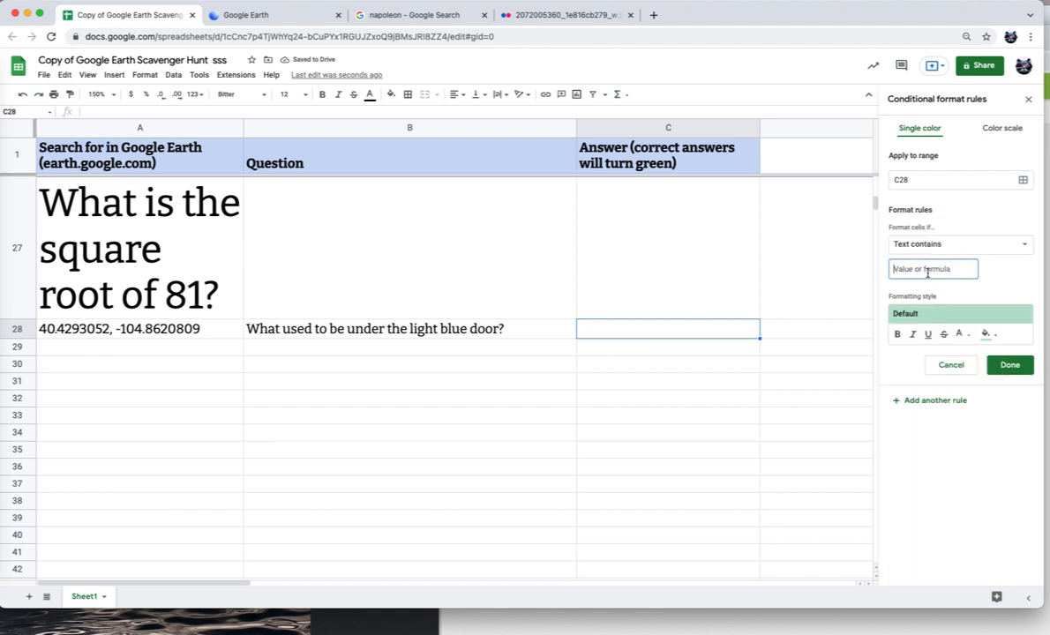
pyautogui.write('nuclear')
pyautogui.click(987, 334)
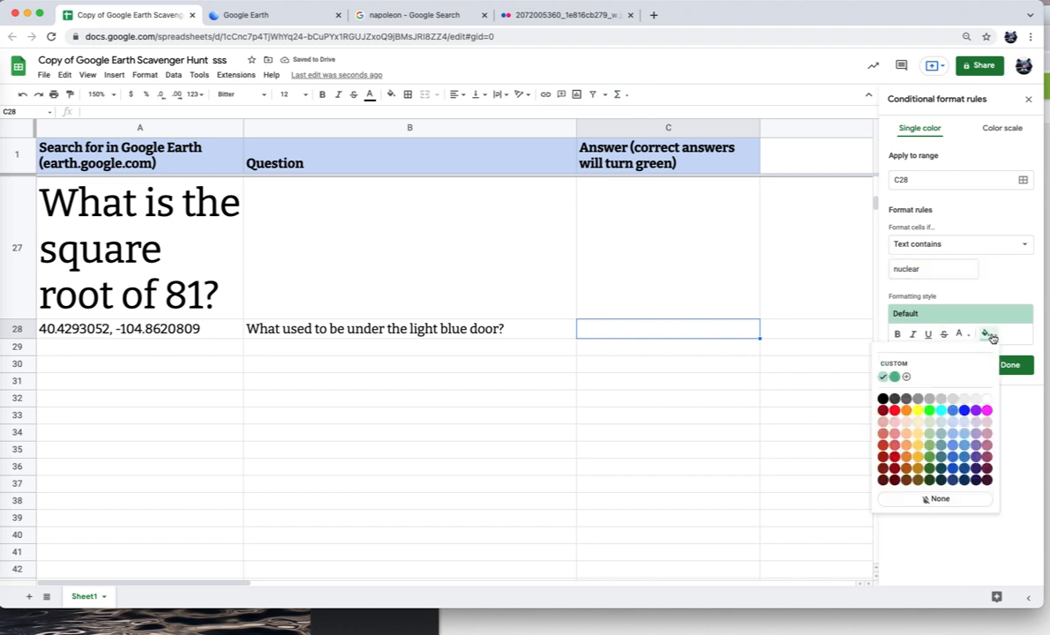
pyautogui.click(930, 412)
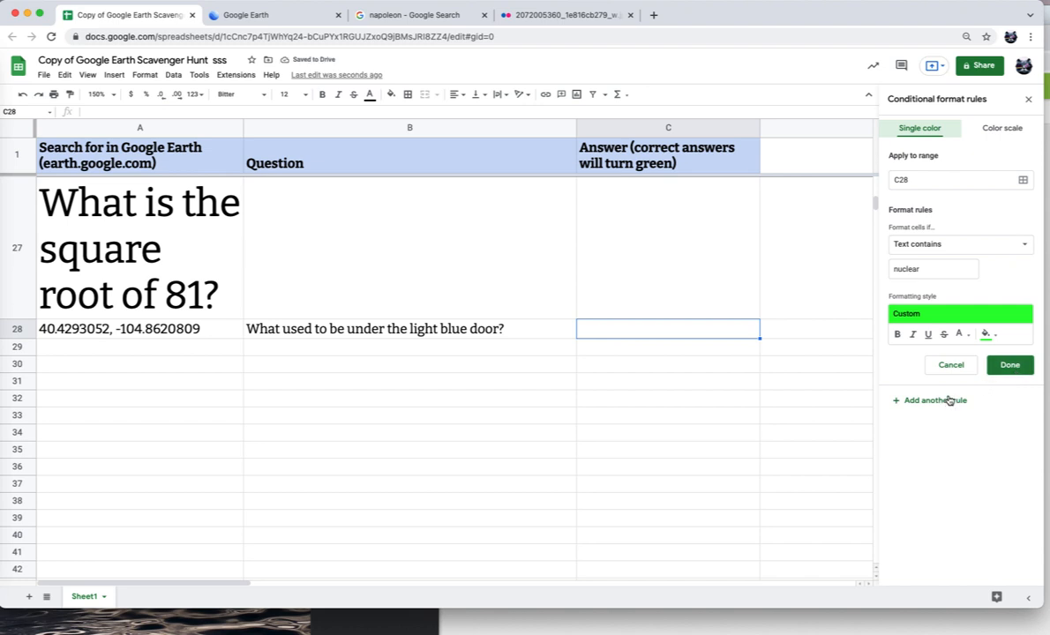
# - Add another bright green rule for C28 when the text contains "missle", and delete the duplicate "nuclear" rule
pyautogui.click(950, 400)
pyautogui.doubleClick(922, 269)
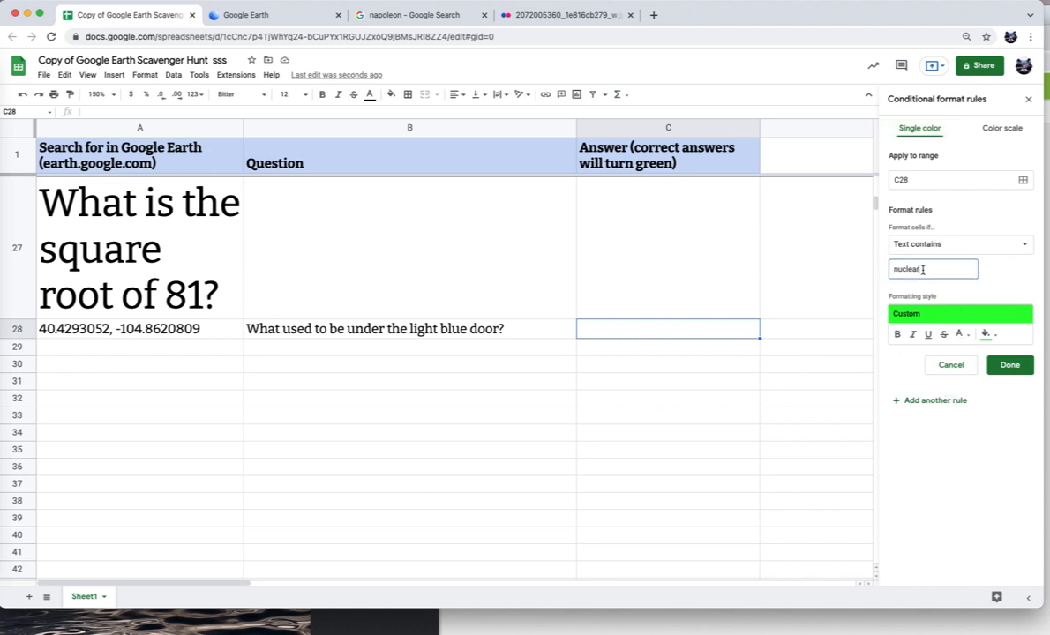
pyautogui.write('missle')
pyautogui.click(1010, 364)
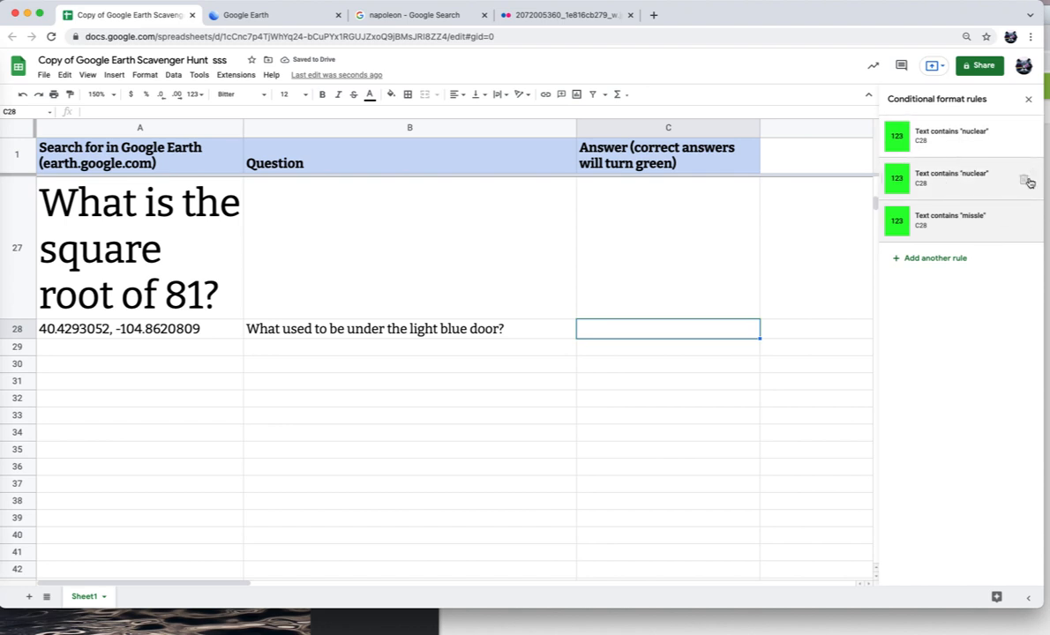
pyautogui.click(1023, 181)
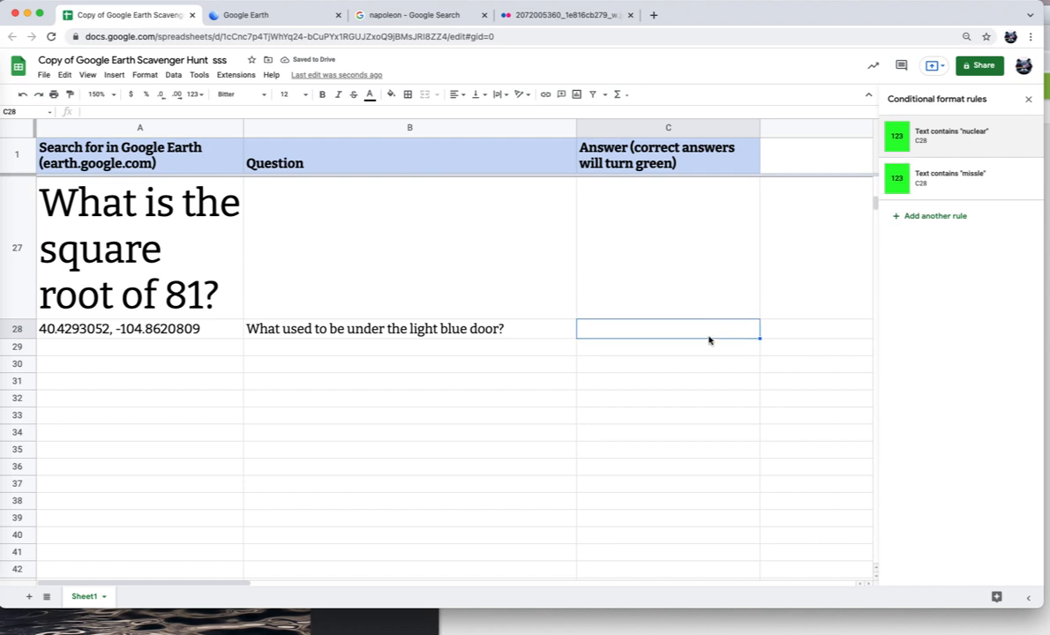
# - Test the conditional formatting by entering the answer "nuclear" in cell C28, and clear the cell again
pyautogui.click(672, 342)
pyautogui.click(666, 336)
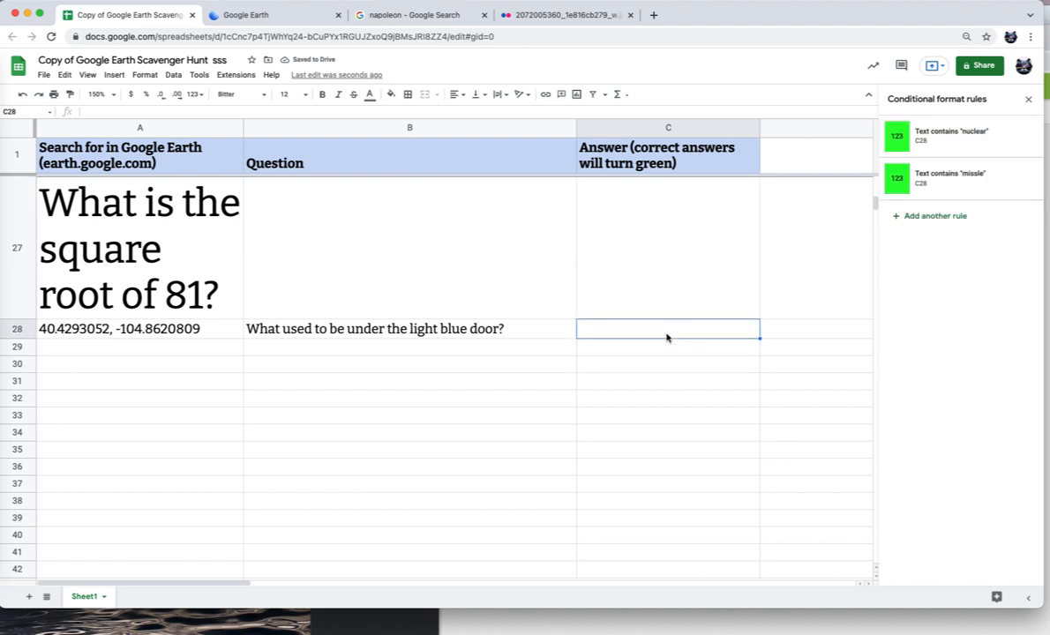
pyautogui.write('nuclear')
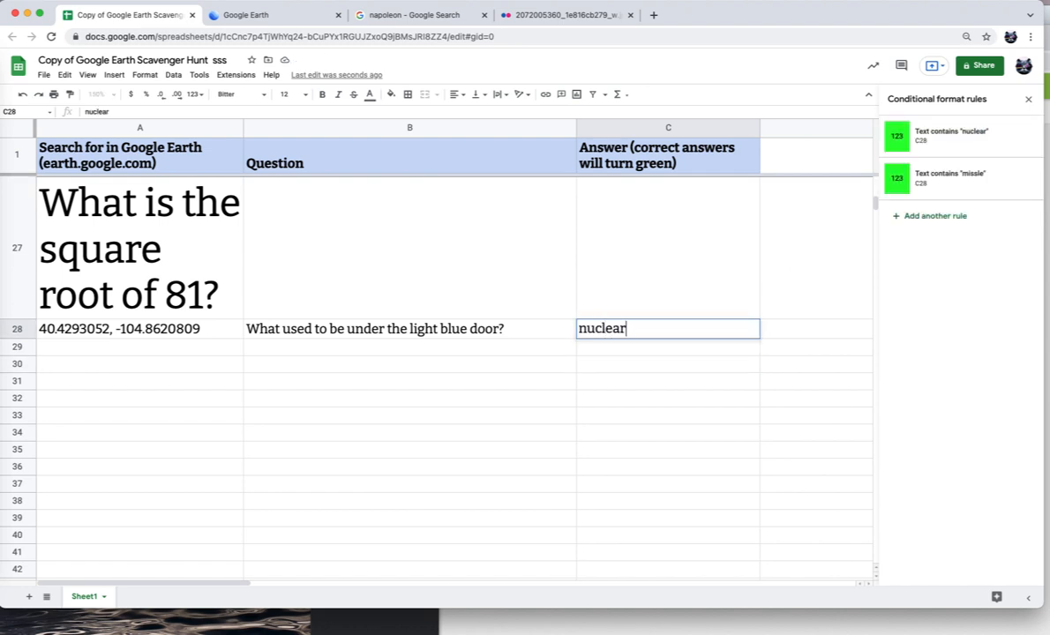
pyautogui.press('Return')
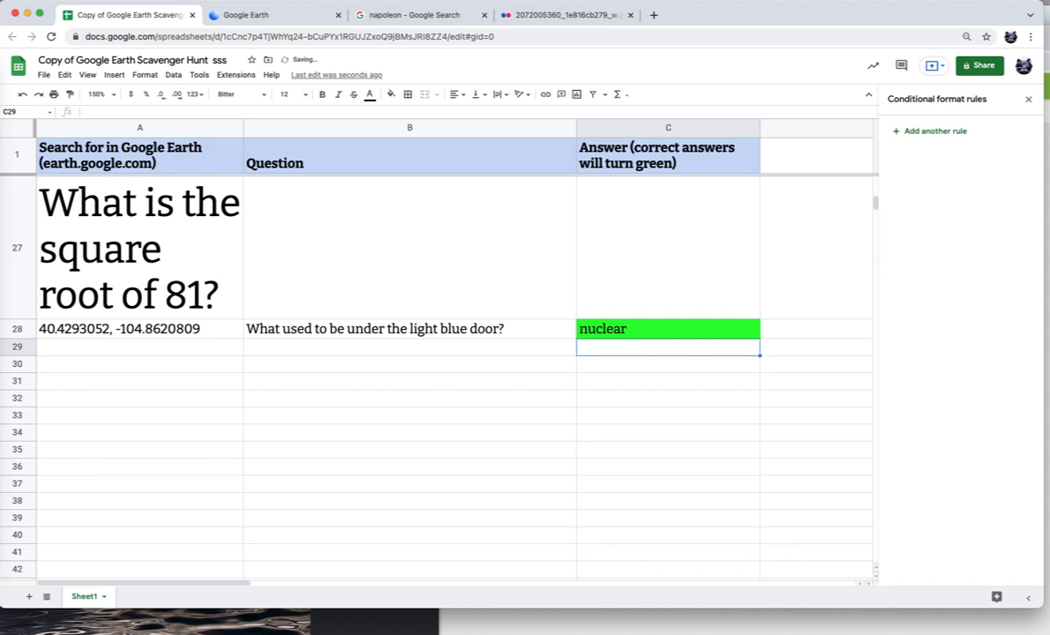
pyautogui.doubleClick(680, 332)
pyautogui.press('BackSpace')
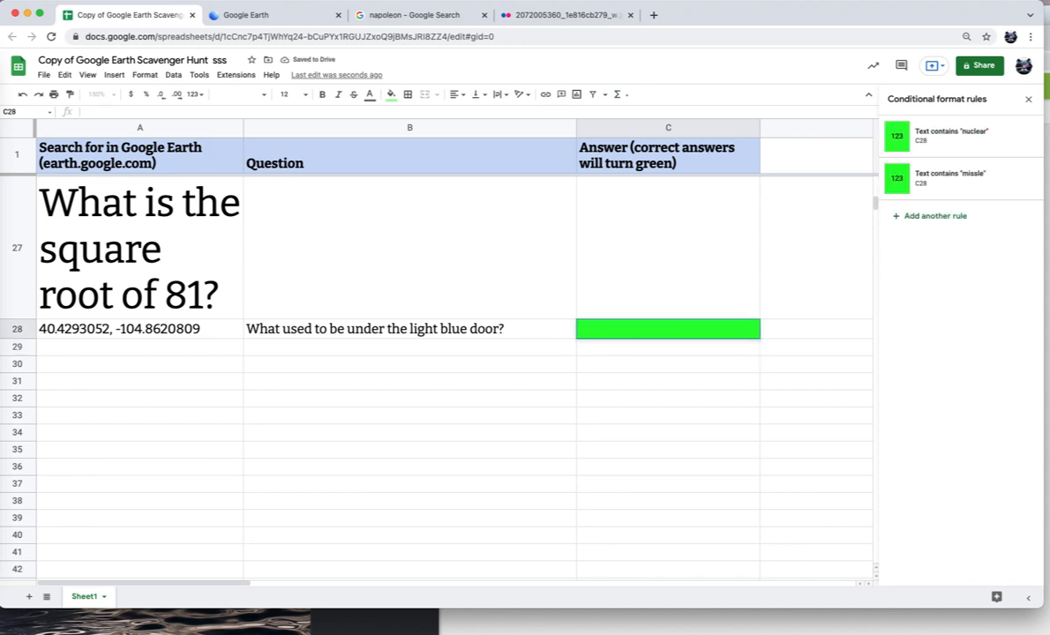
pyautogui.write('m')
pyautogui.press('BackSpace')
pyautogui.press('Return')
# - Test the second rule by entering the answer "missle" in cell C28, and delete the test answer
pyautogui.click(680, 331)
pyautogui.write('missle')
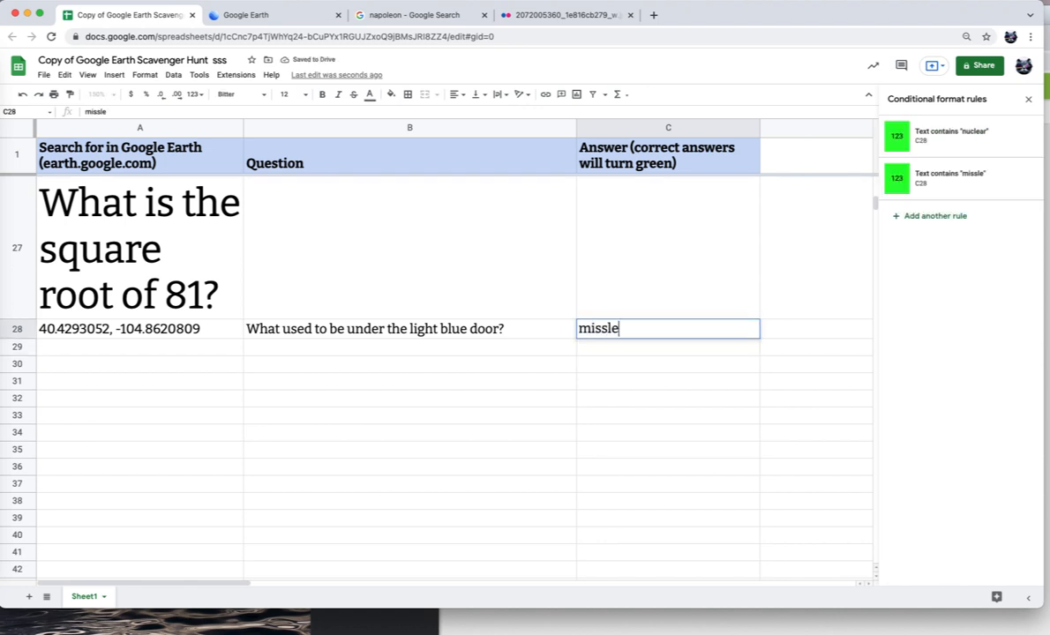
pyautogui.press('Return')
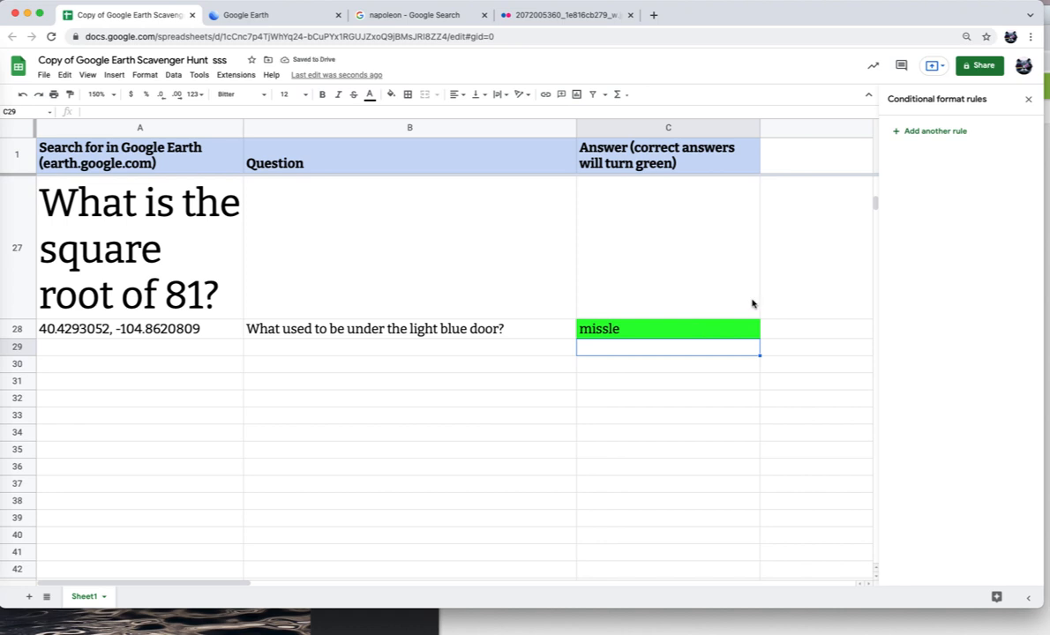
pyautogui.press('Up')
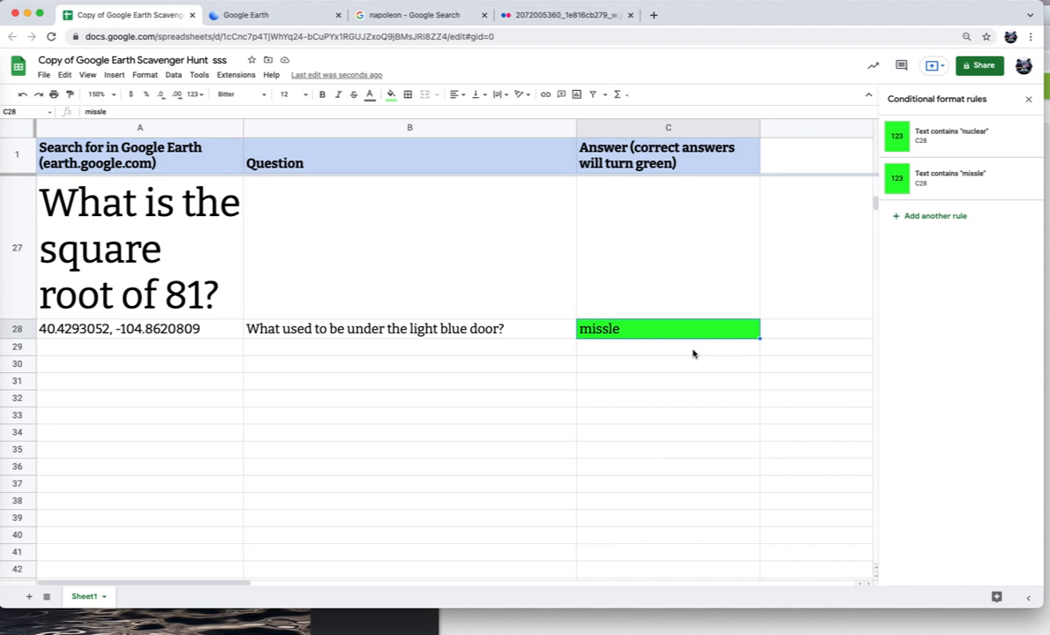
pyautogui.press('BackSpace')
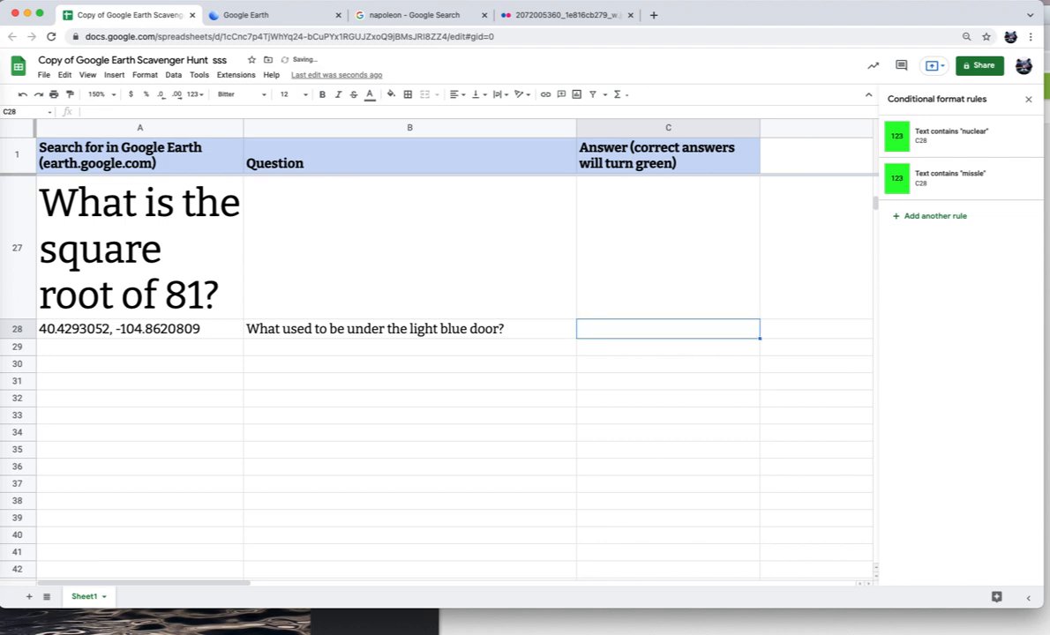